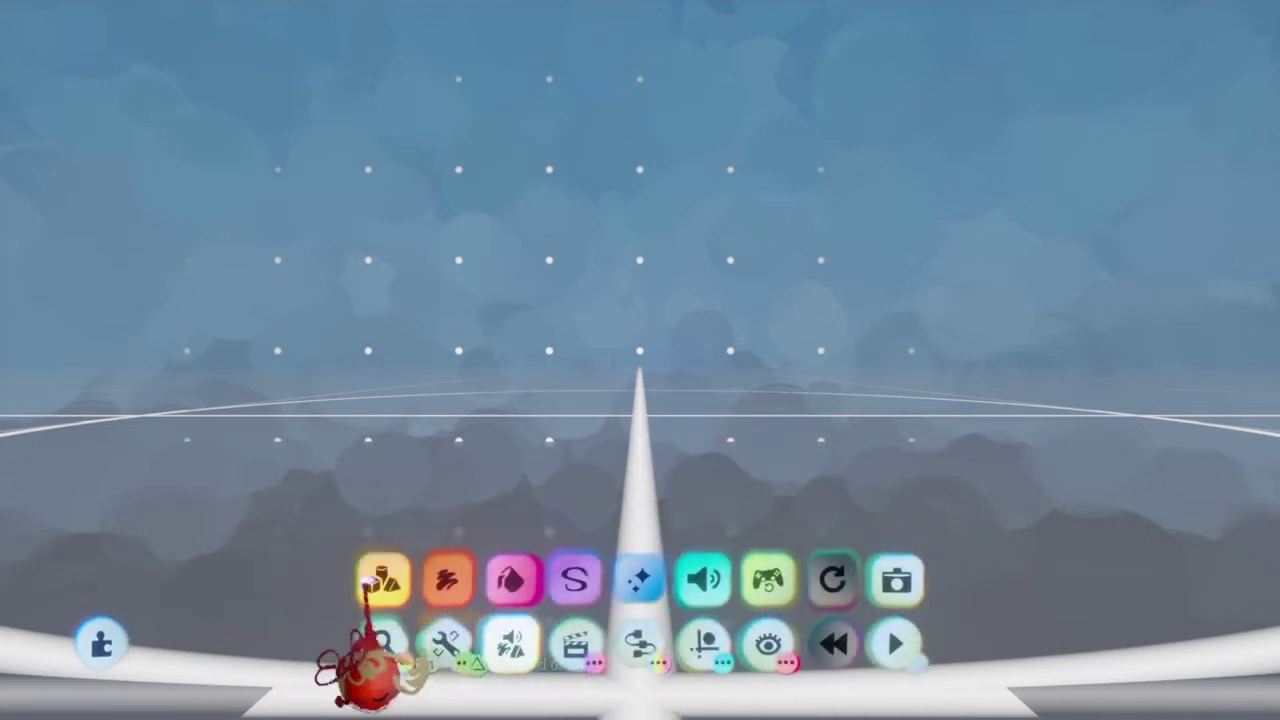
Step: Stamp a grey cube sculpture and view its Physical Properties settings
{"action": "left_click", "coordinate": [386, 580]}
{"action": "left_click", "coordinate": [607, 645]}
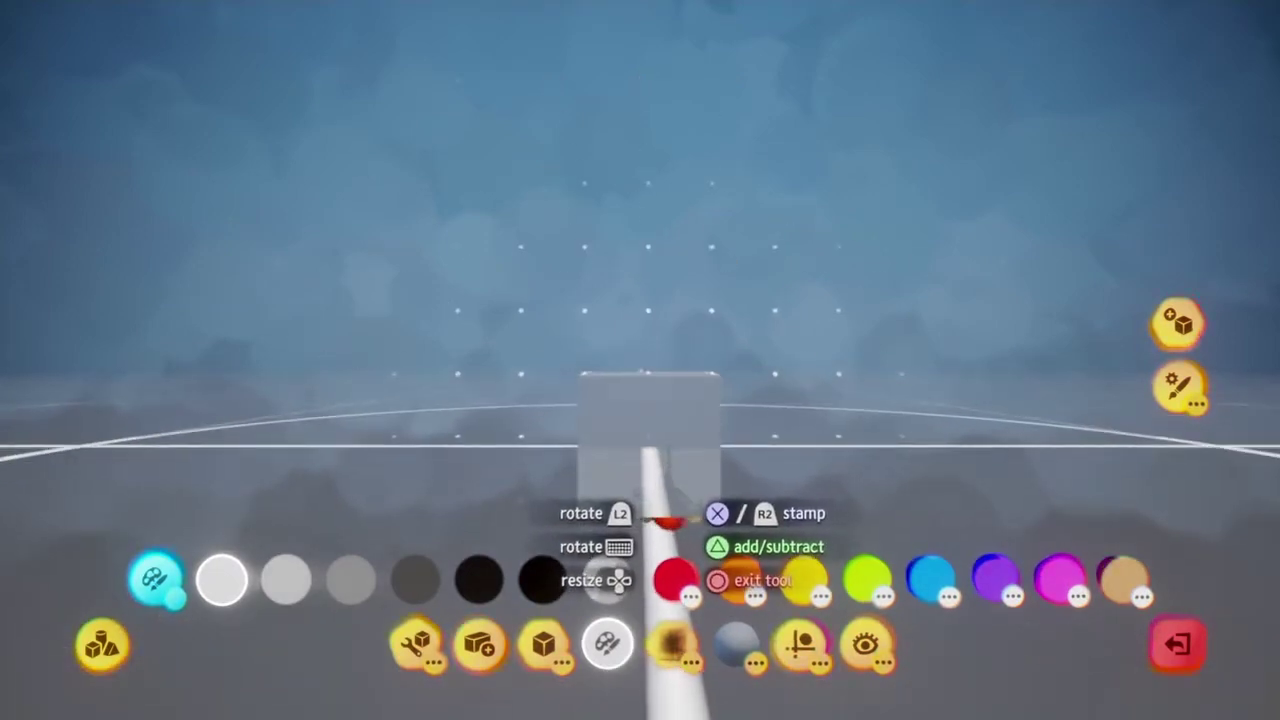
{"action": "key", "text": "Escape"}
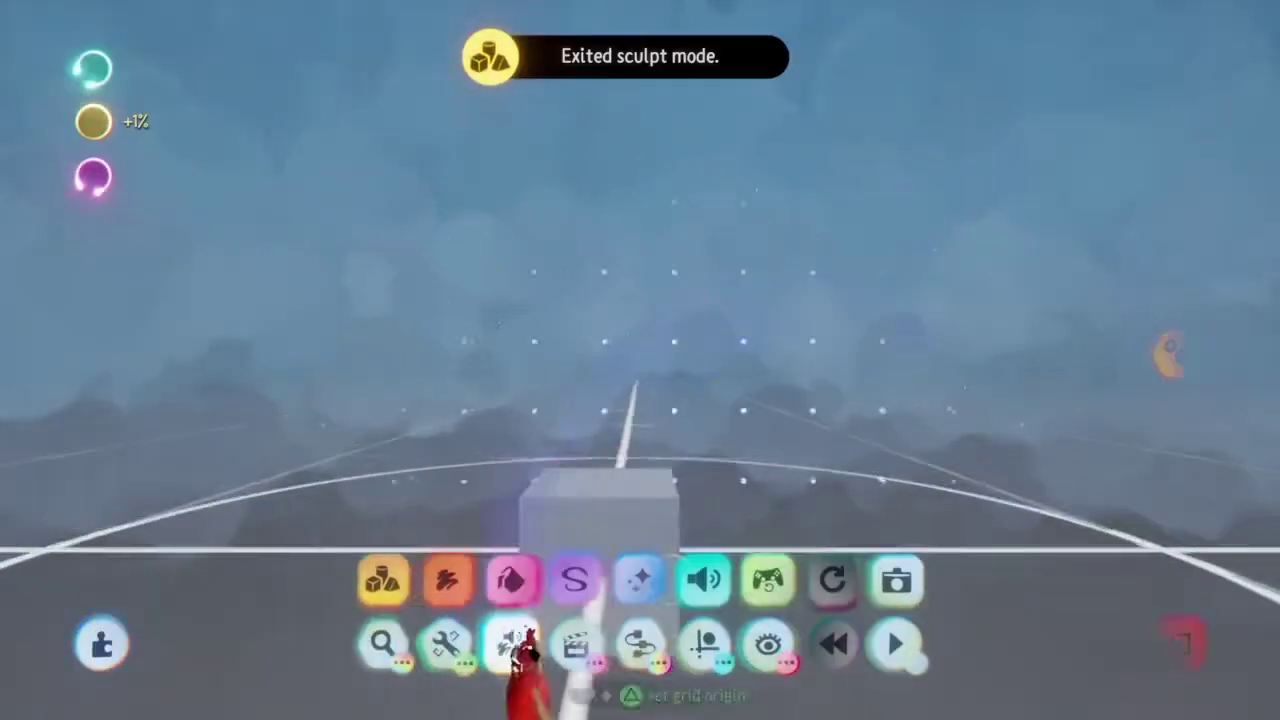
{"action": "left_click", "coordinate": [765, 375]}
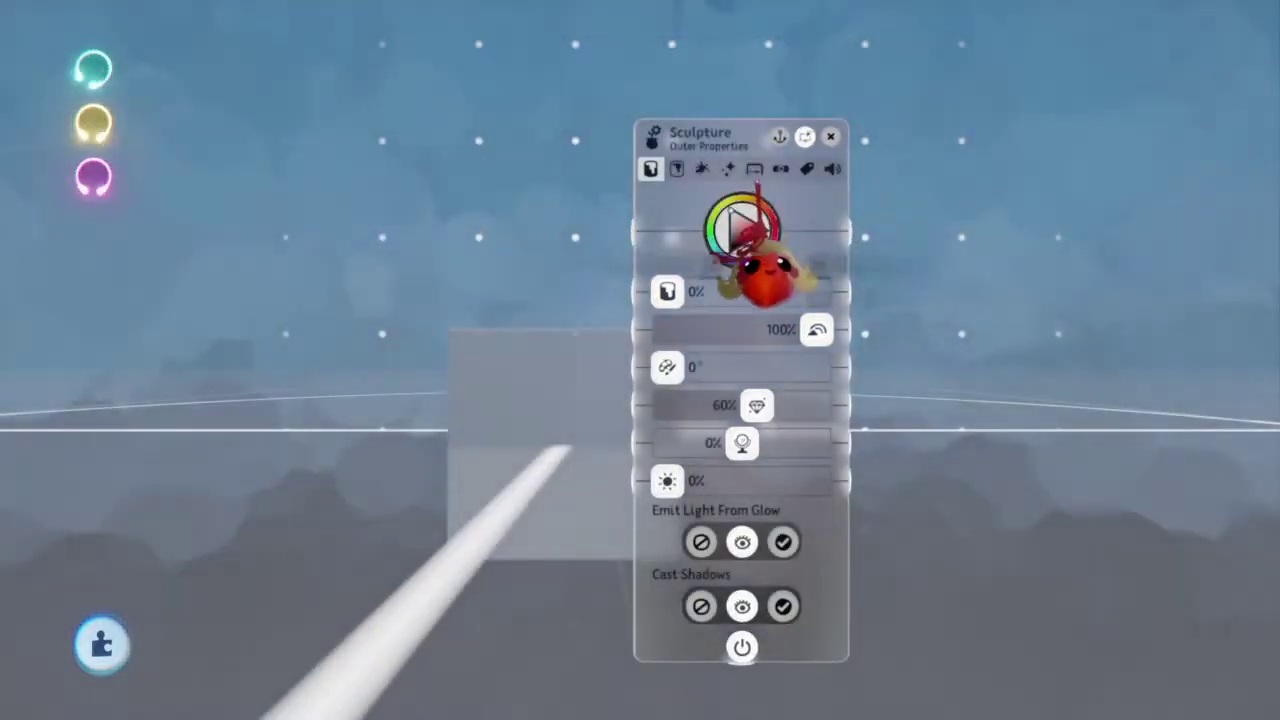
{"action": "left_click", "coordinate": [754, 168]}
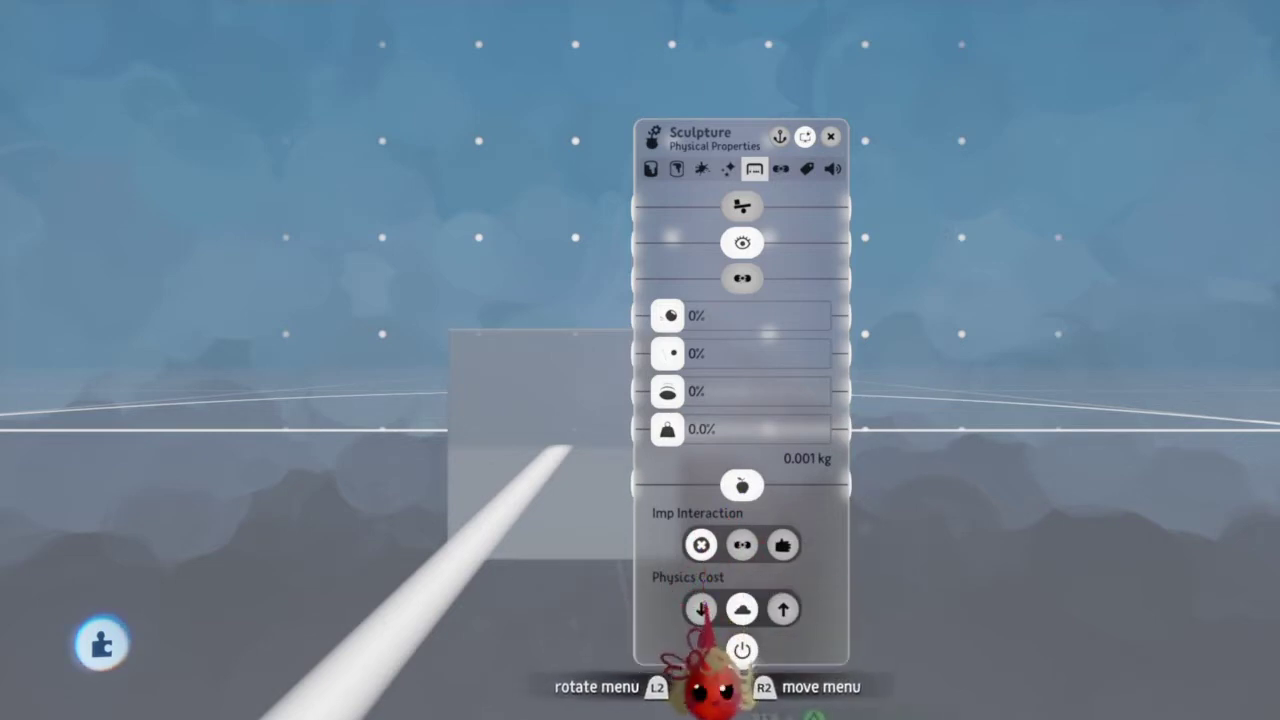
Step: Stamp a Microchip on the grey box and clone the box upward into a three-box stack
{"action": "key", "text": "Escape"}
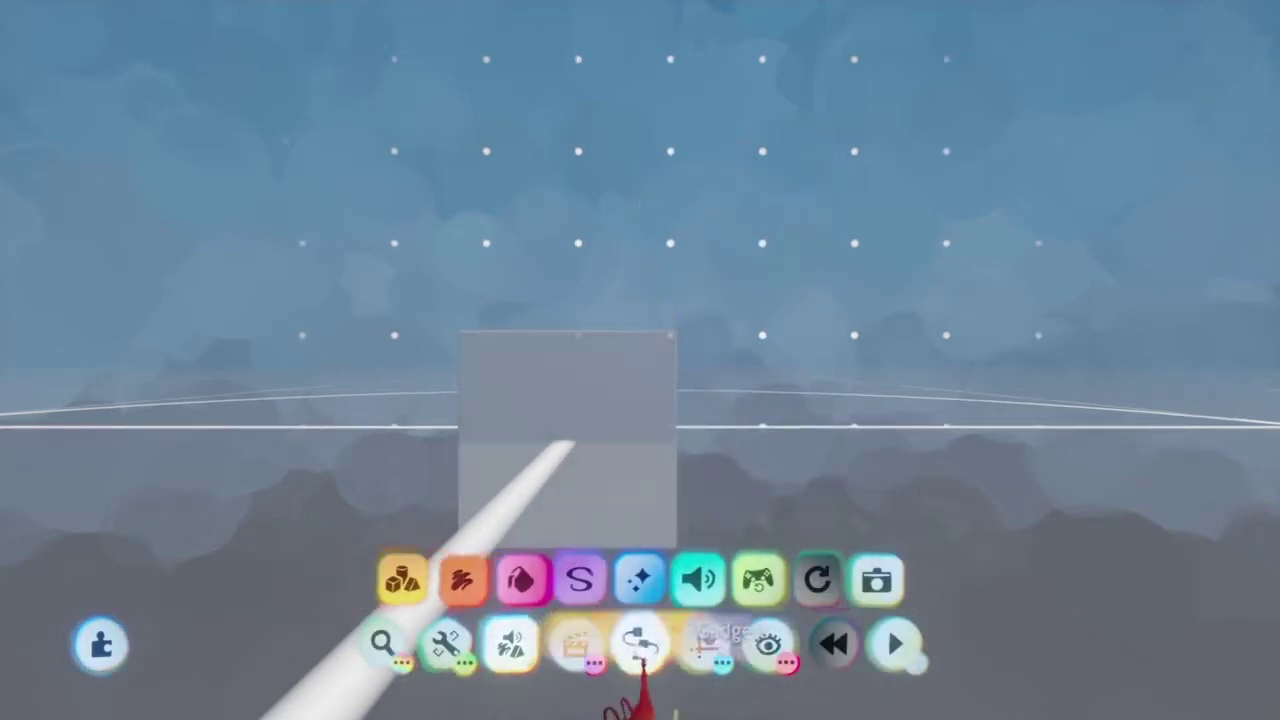
{"action": "left_click", "coordinate": [470, 640]}
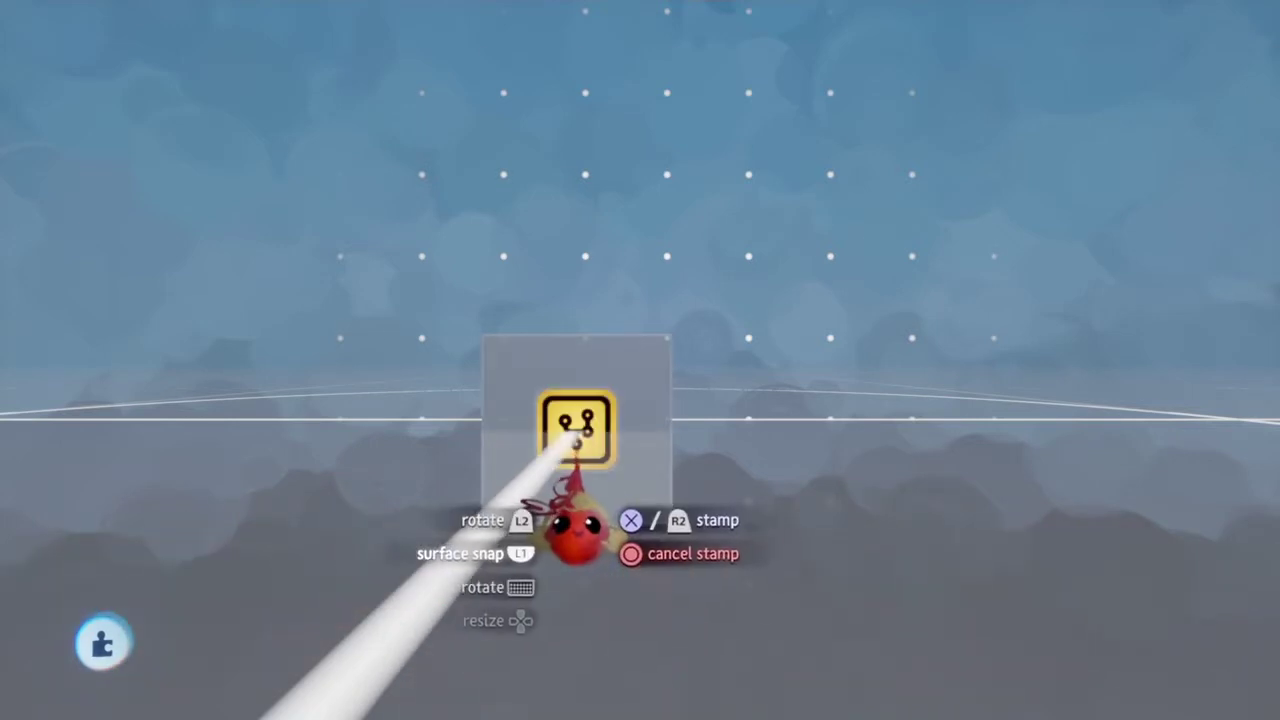
{"action": "left_click", "coordinate": [583, 520]}
{"action": "key", "text": "Escape"}
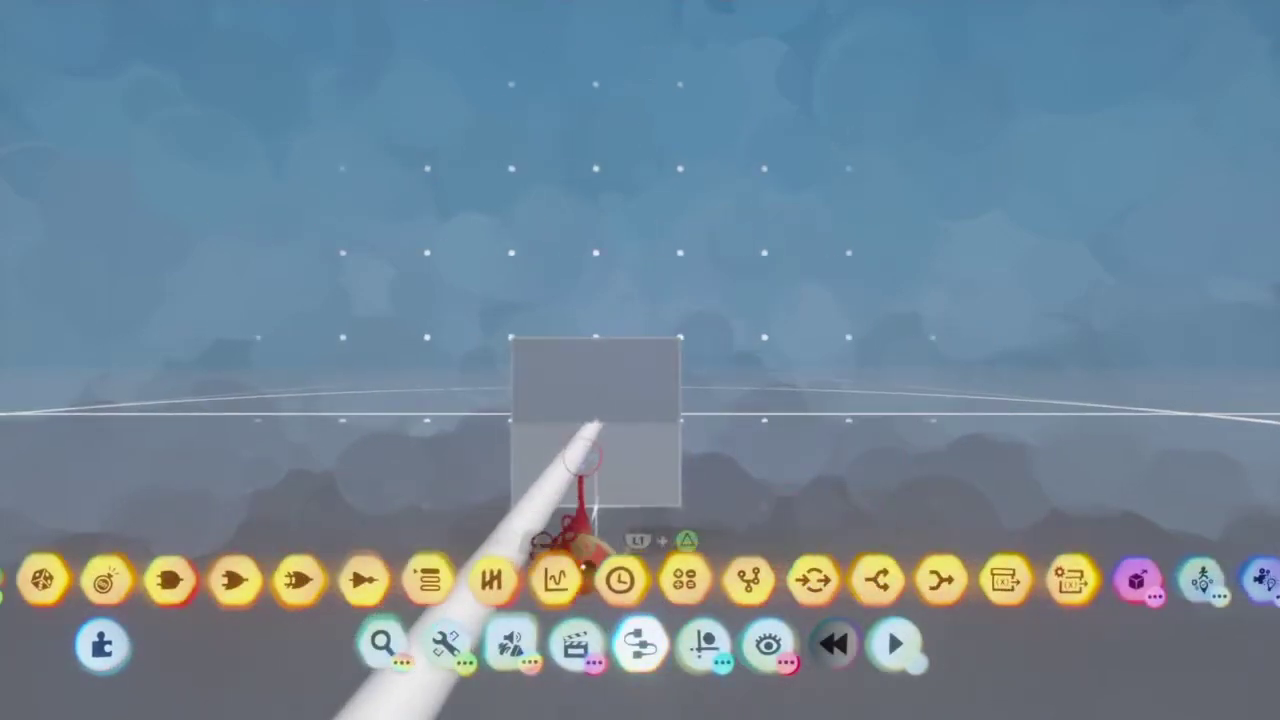
{"action": "mouse_move", "coordinate": [591, 529]}
{"action": "left_mouse_down"}
{"action": "mouse_move", "coordinate": [596, 372]}
{"action": "mouse_move", "coordinate": [596, 447]}
{"action": "mouse_move", "coordinate": [709, 537]}
{"action": "left_mouse_up"}
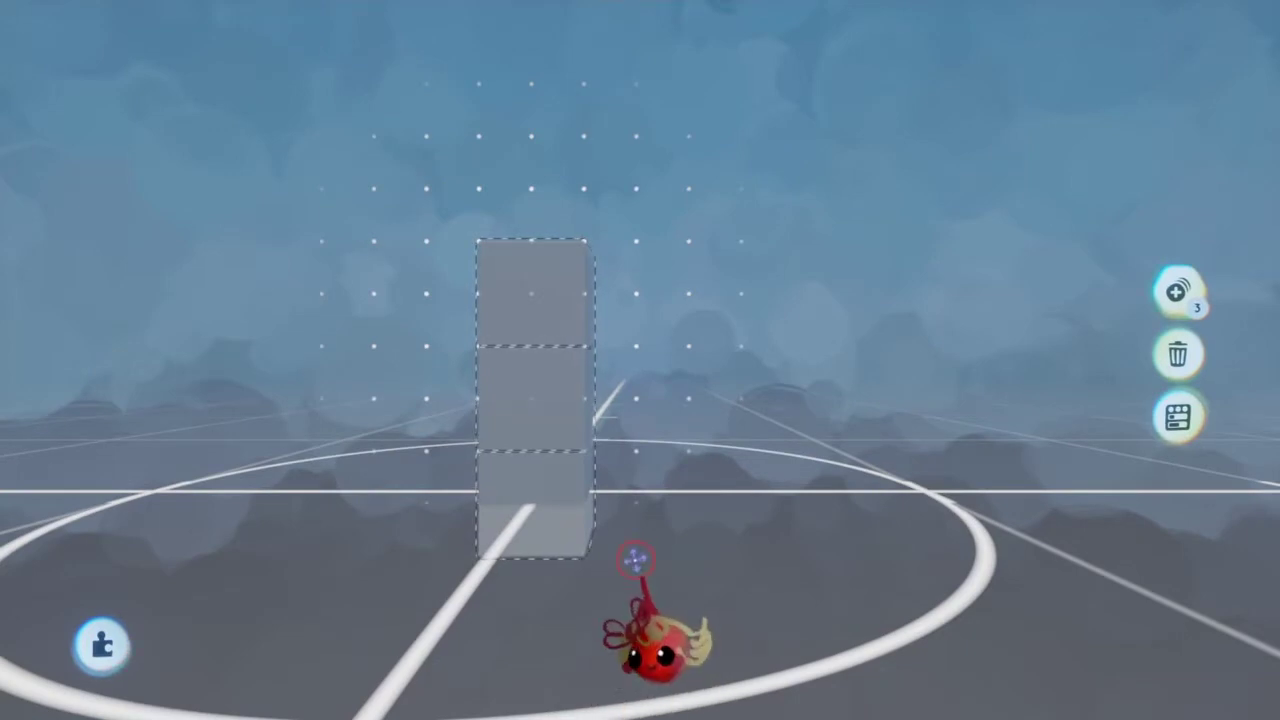
Step: Drop the three-box stack, then stamp a Rotator on the column linked to the upper box
{"action": "mouse_move", "coordinate": [574, 482]}
{"action": "left_mouse_down"}
{"action": "mouse_move", "coordinate": [557, 614]}
{"action": "mouse_move", "coordinate": [580, 360]}
{"action": "mouse_move", "coordinate": [563, 612]}
{"action": "mouse_move", "coordinate": [651, 594]}
{"action": "left_mouse_up"}
{"action": "key", "text": "Tab"}
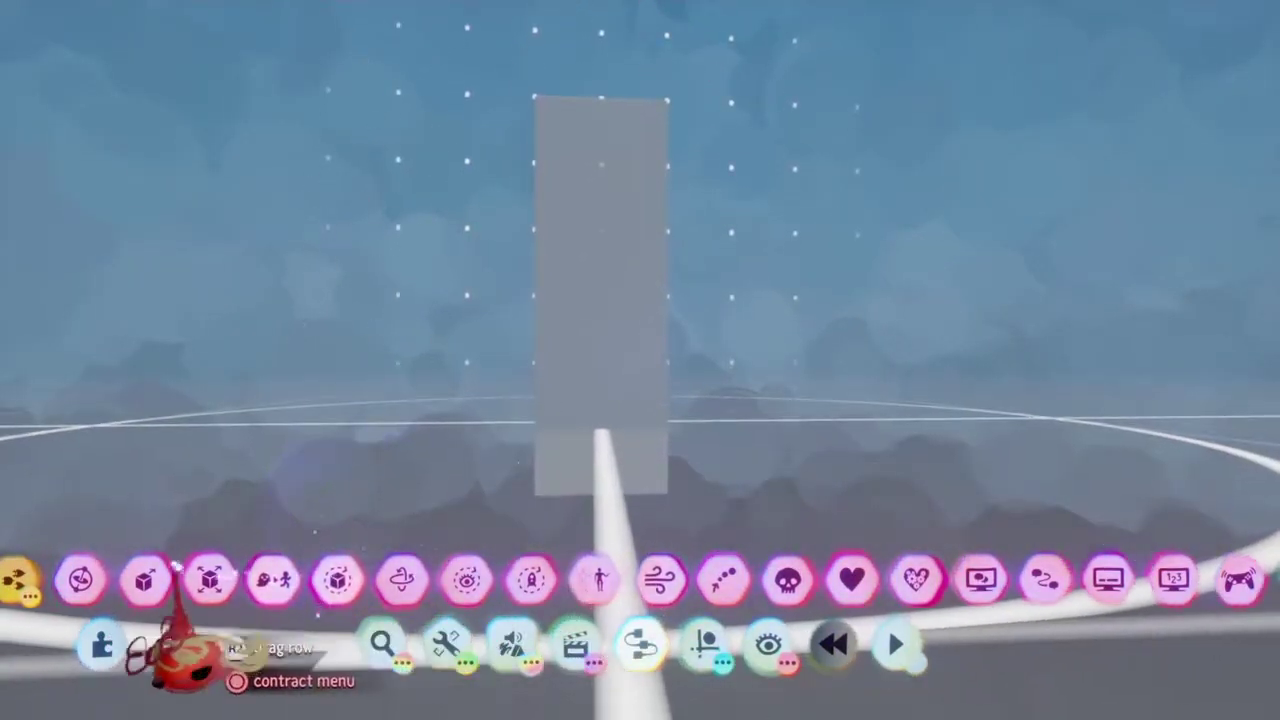
{"action": "left_click", "coordinate": [640, 645]}
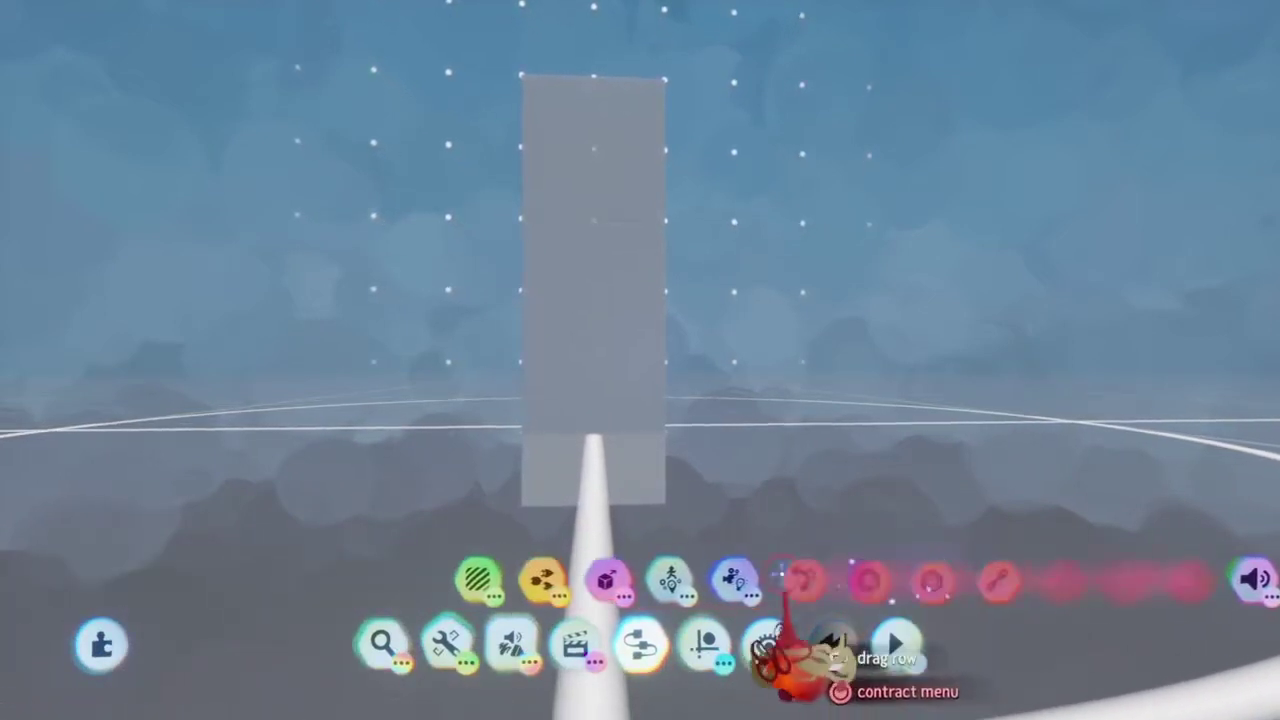
{"action": "left_click", "coordinate": [800, 580]}
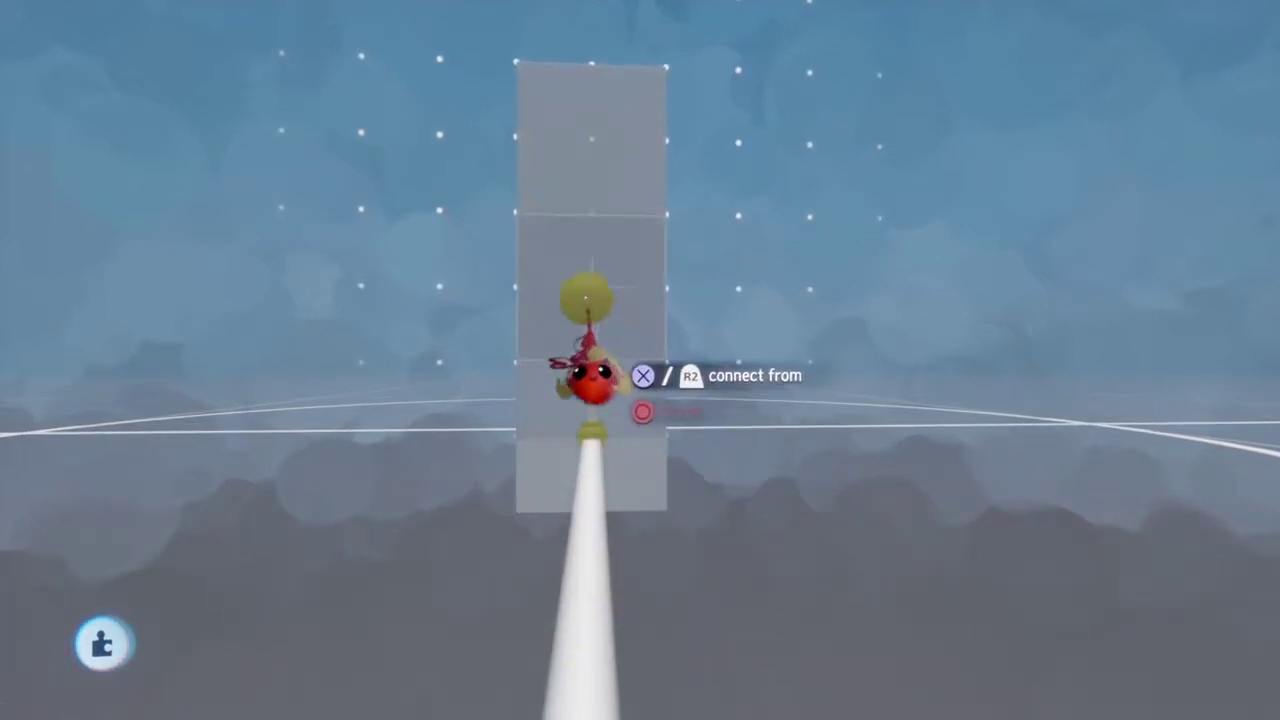
{"action": "left_click", "coordinate": [591, 378]}
{"action": "middle_click_drag", "start_coordinate": [563, 529], "coordinate": [565, 570]}
{"action": "left_click_drag", "start_coordinate": [565, 568], "coordinate": [757, 686]}
Step: Turn on see-through mode so the column's connectors are visible
{"action": "key", "text": "Escape"}
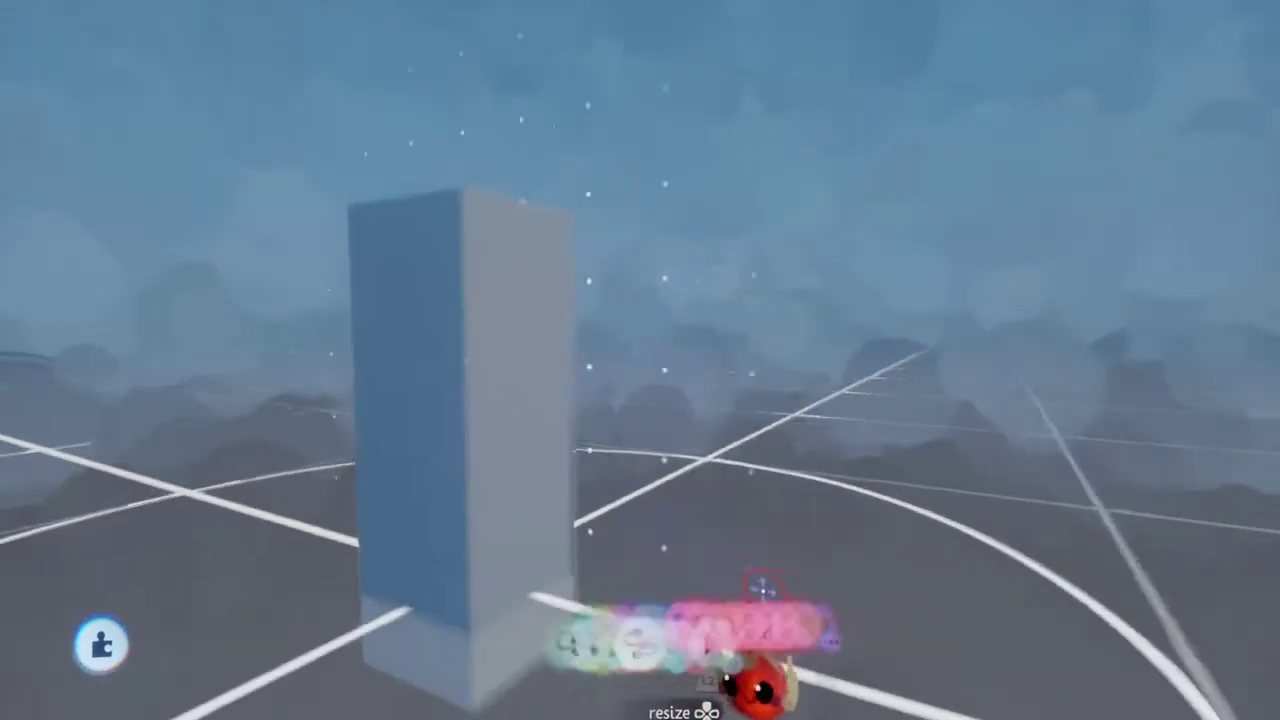
{"action": "left_click", "coordinate": [640, 578]}
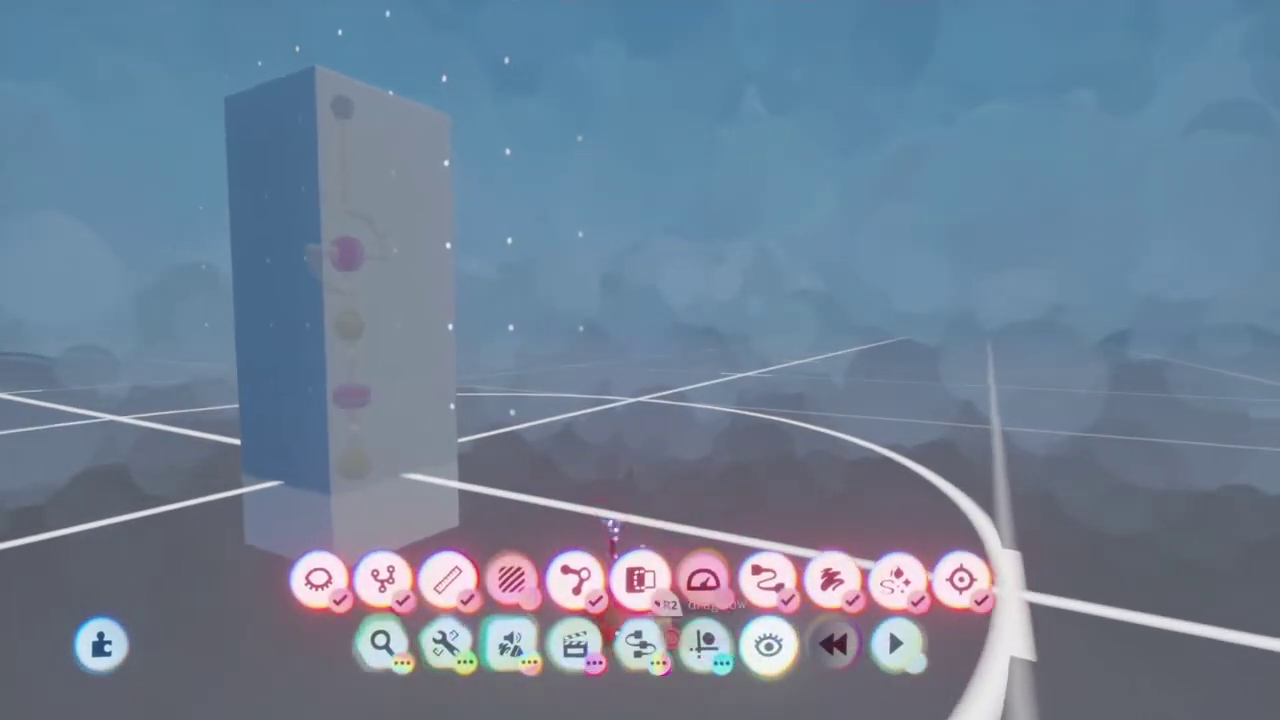
{"action": "key", "text": "Escape"}
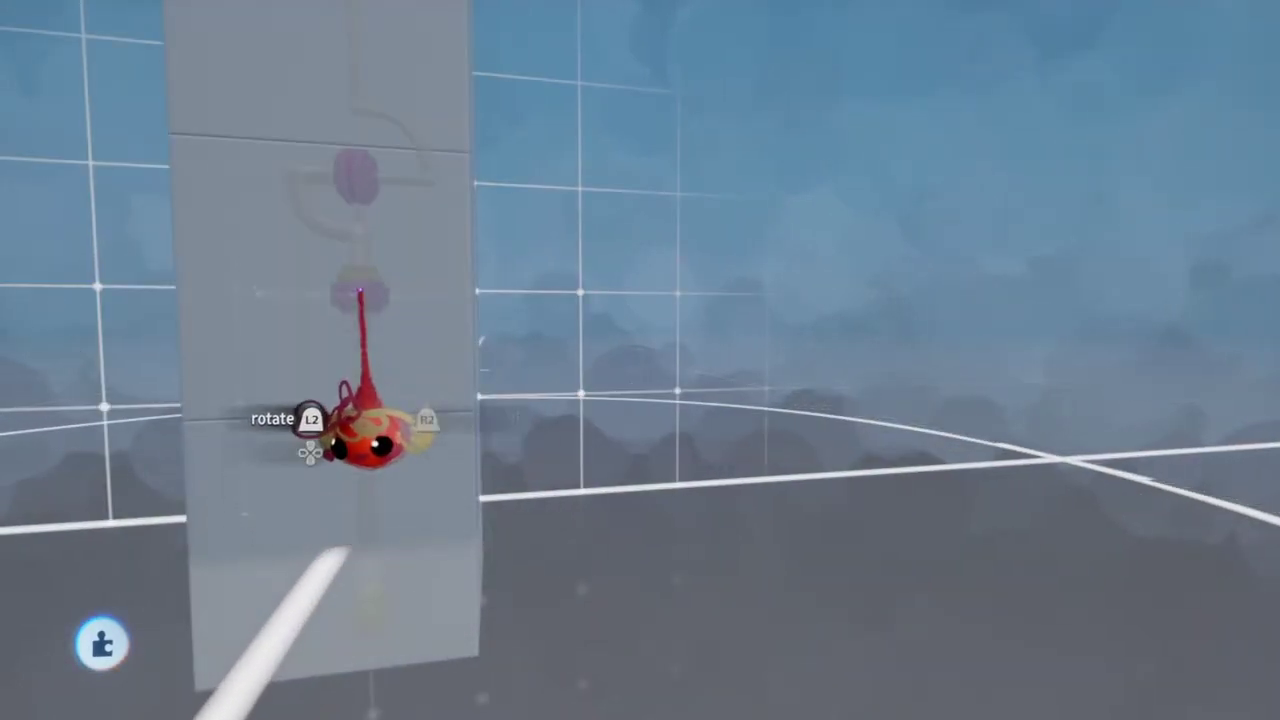
Step: Select the column and its lower box and move them together to a new spot
{"action": "left_click_drag", "start_coordinate": [340, 548], "coordinate": [360, 400]}
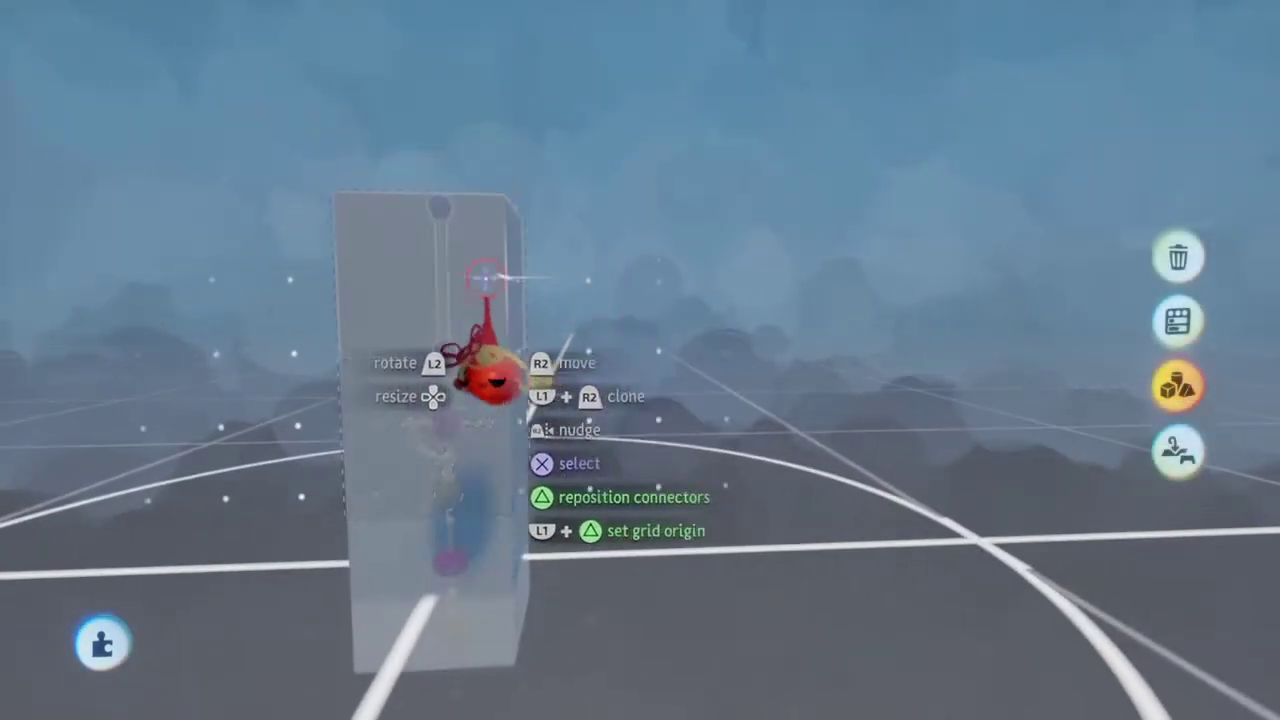
{"action": "left_click", "coordinate": [490, 375]}
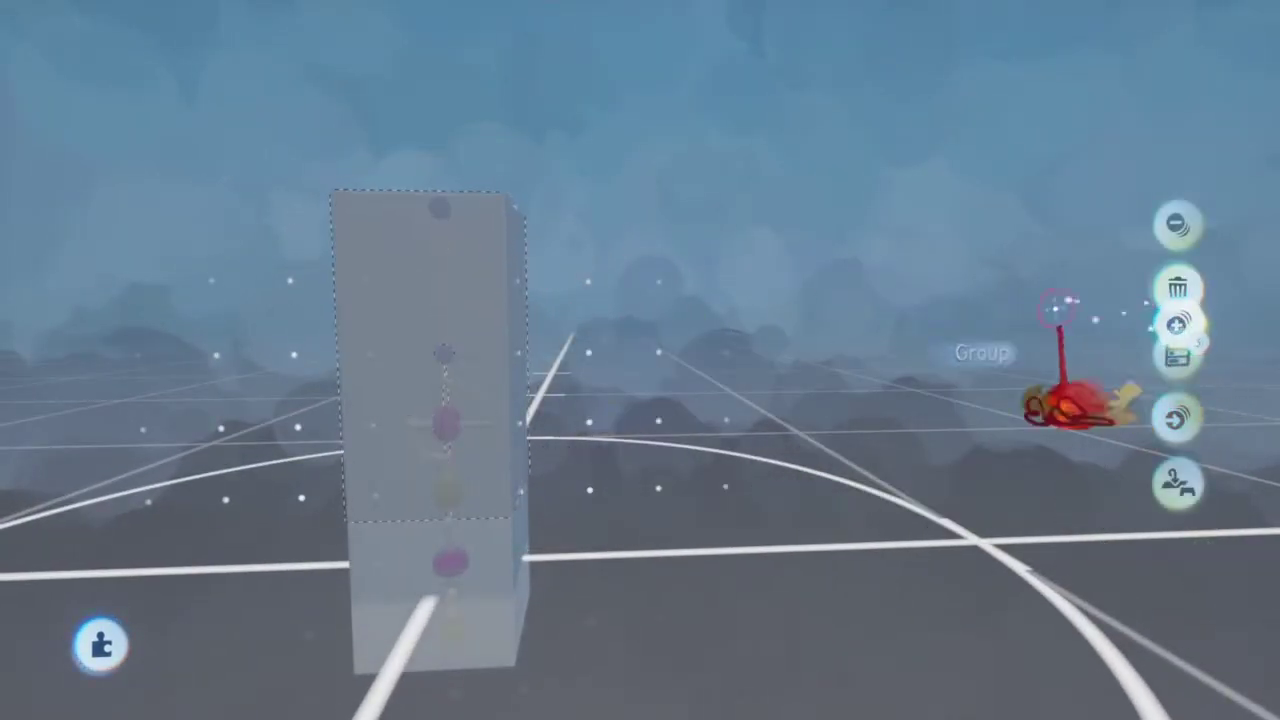
{"action": "left_click", "coordinate": [507, 403]}
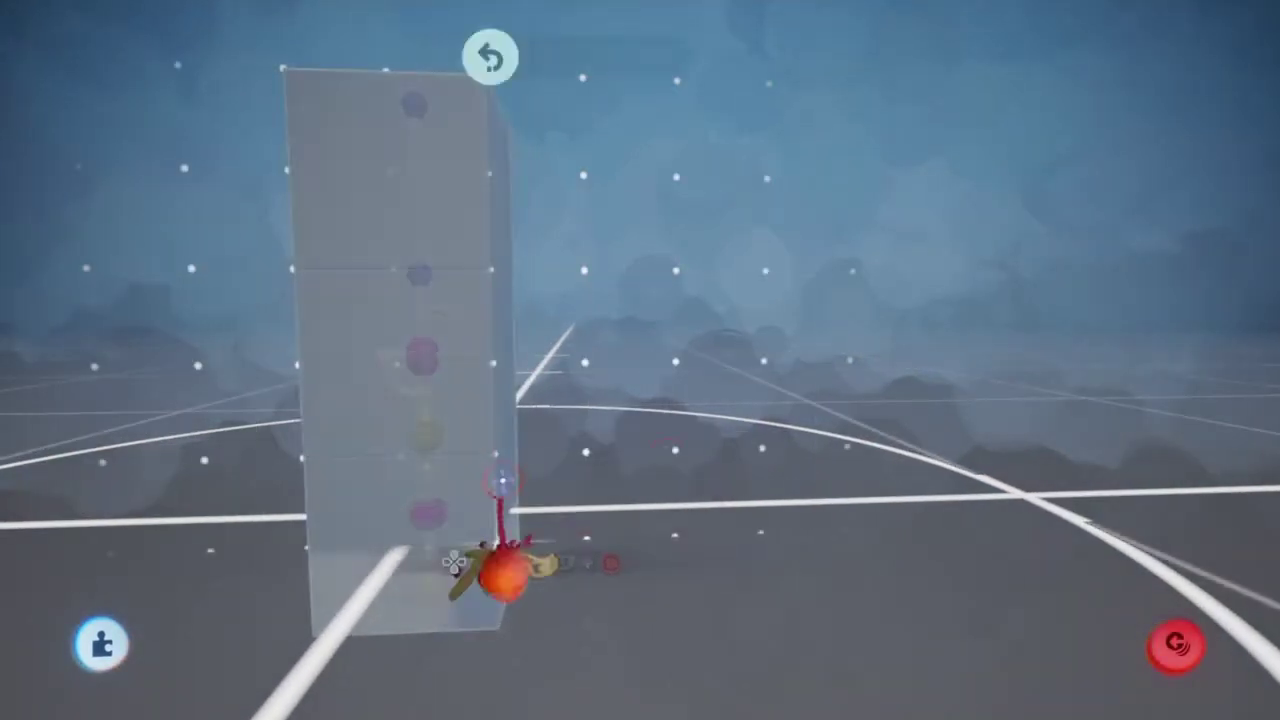
{"action": "left_click", "coordinate": [503, 562]}
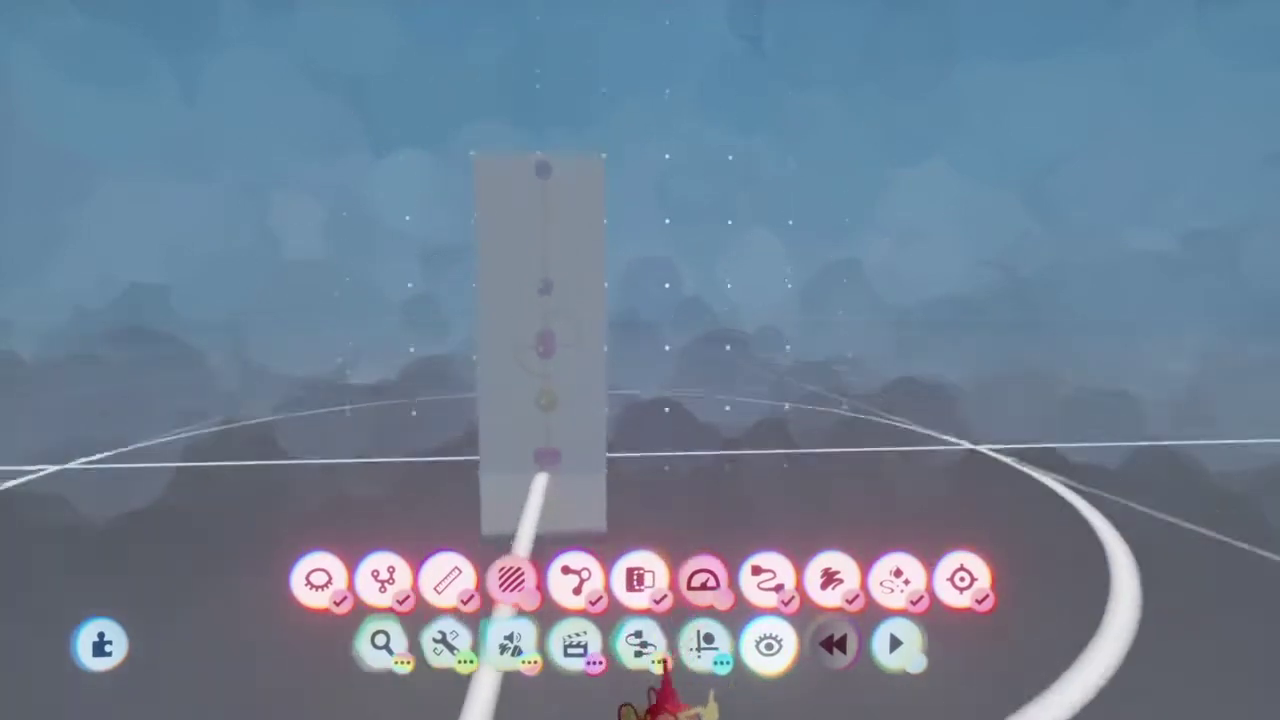
{"action": "left_click", "coordinate": [640, 648]}
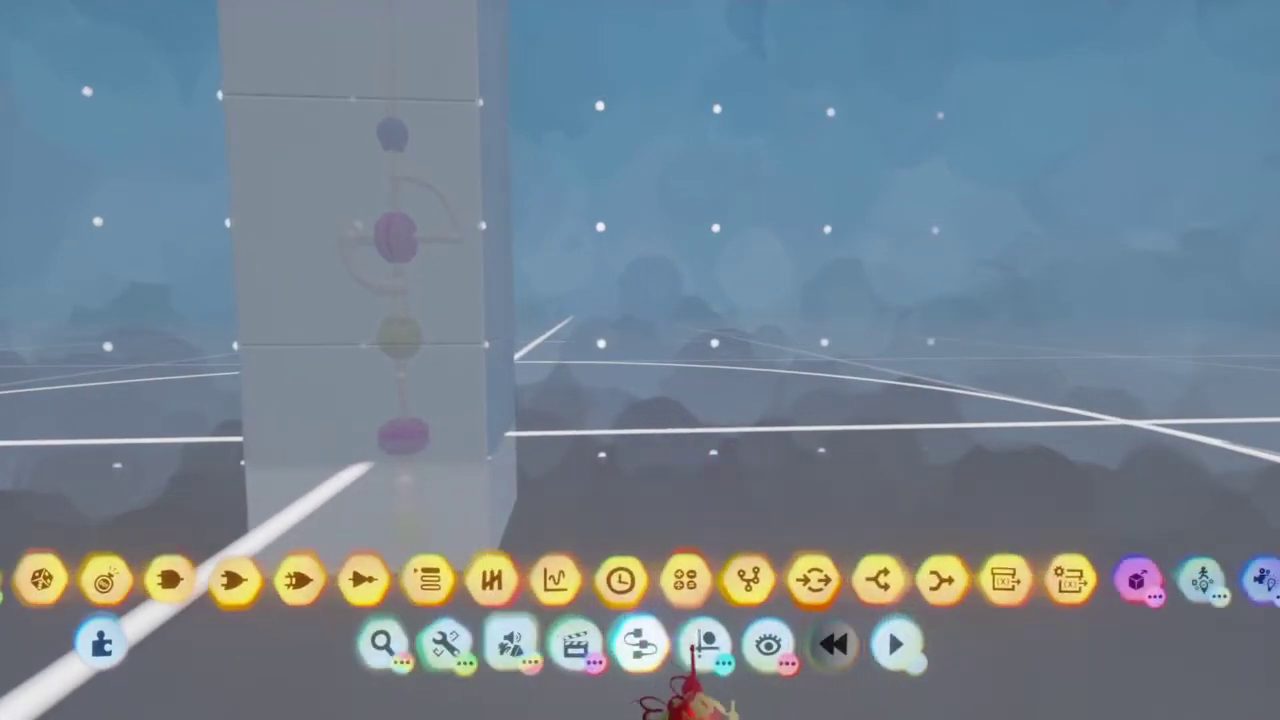
Step: Stamp a Microchip with a camera icon onto the column's lower box
{"action": "left_click", "coordinate": [739, 580]}
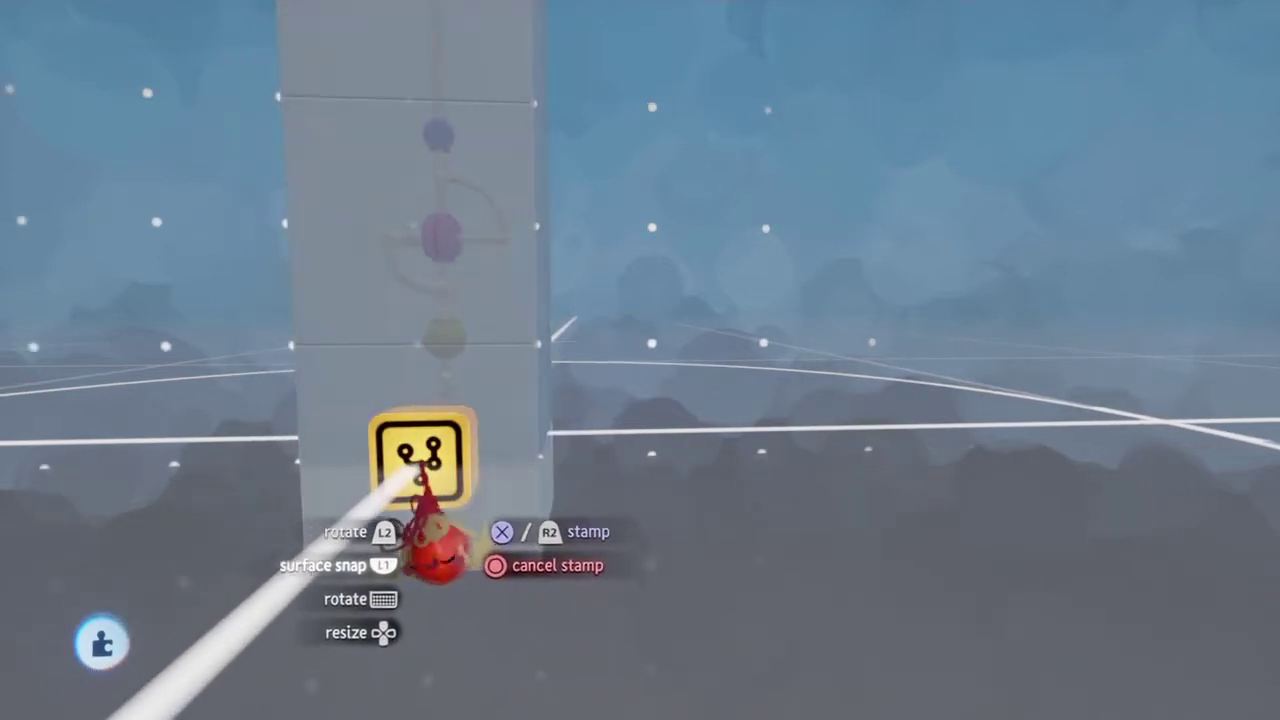
{"action": "left_click", "coordinate": [447, 548]}
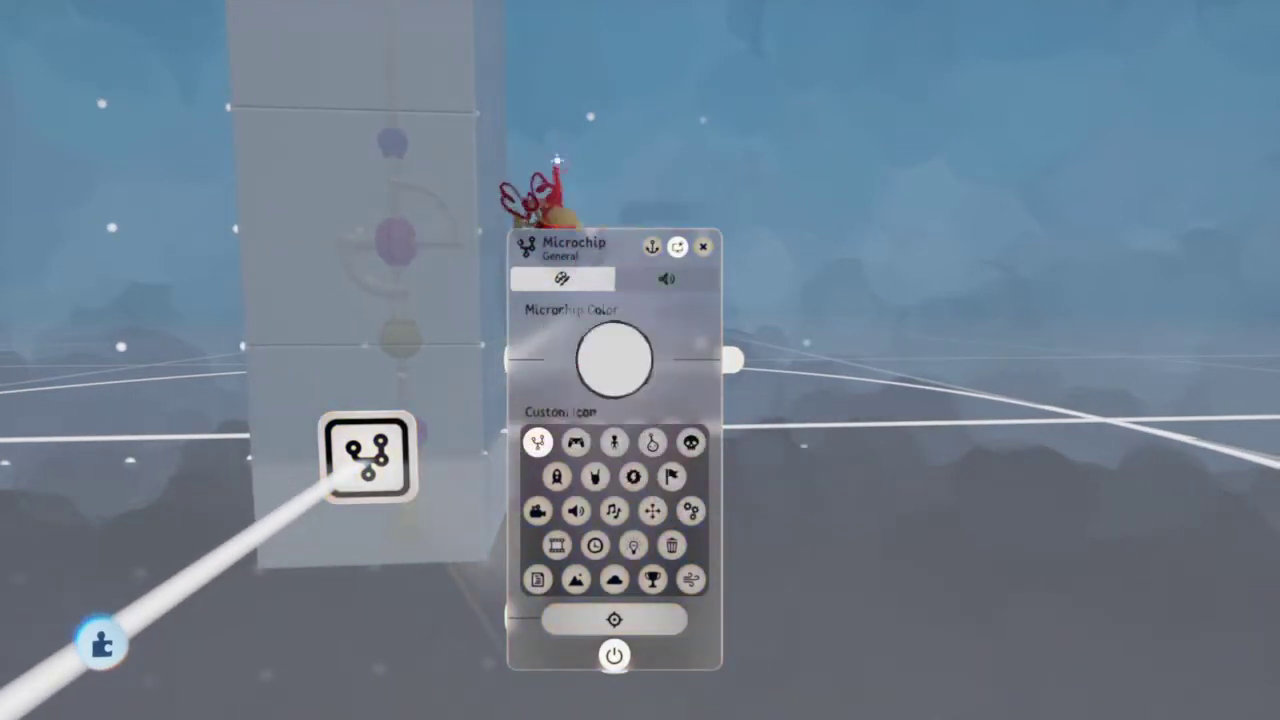
{"action": "key", "text": "Escape"}
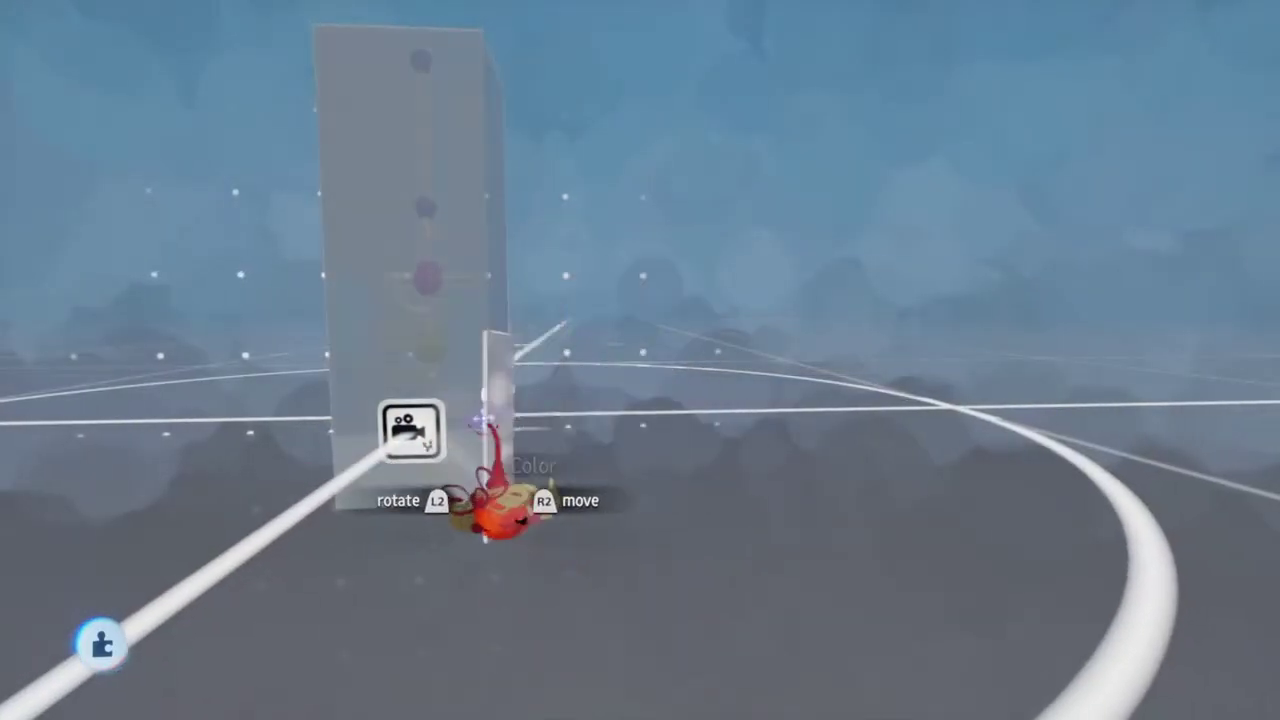
Step: Face the Main microchip canvas, save its position, and clone a second camera microchip
{"action": "left_click_drag", "start_coordinate": [420, 525], "coordinate": [605, 425]}
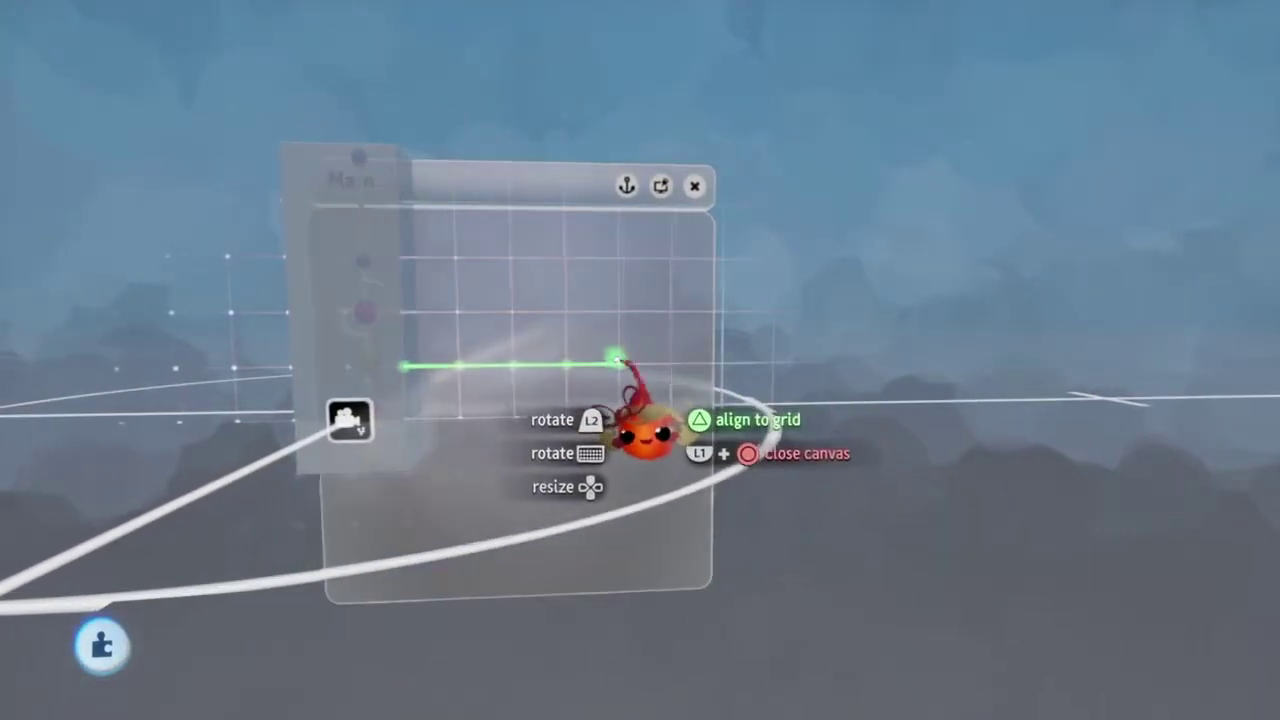
{"action": "left_click_drag", "start_coordinate": [617, 358], "coordinate": [678, 287]}
{"action": "left_click", "coordinate": [698, 203]}
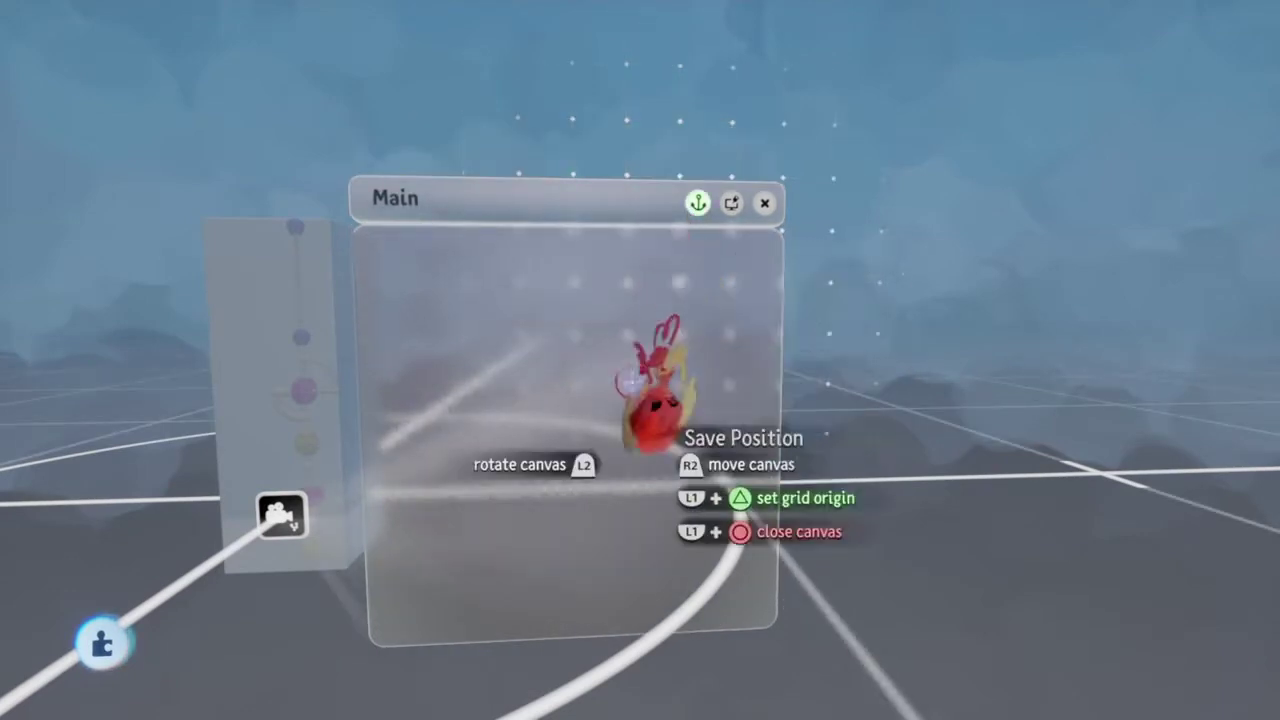
{"action": "key", "text": "Escape"}
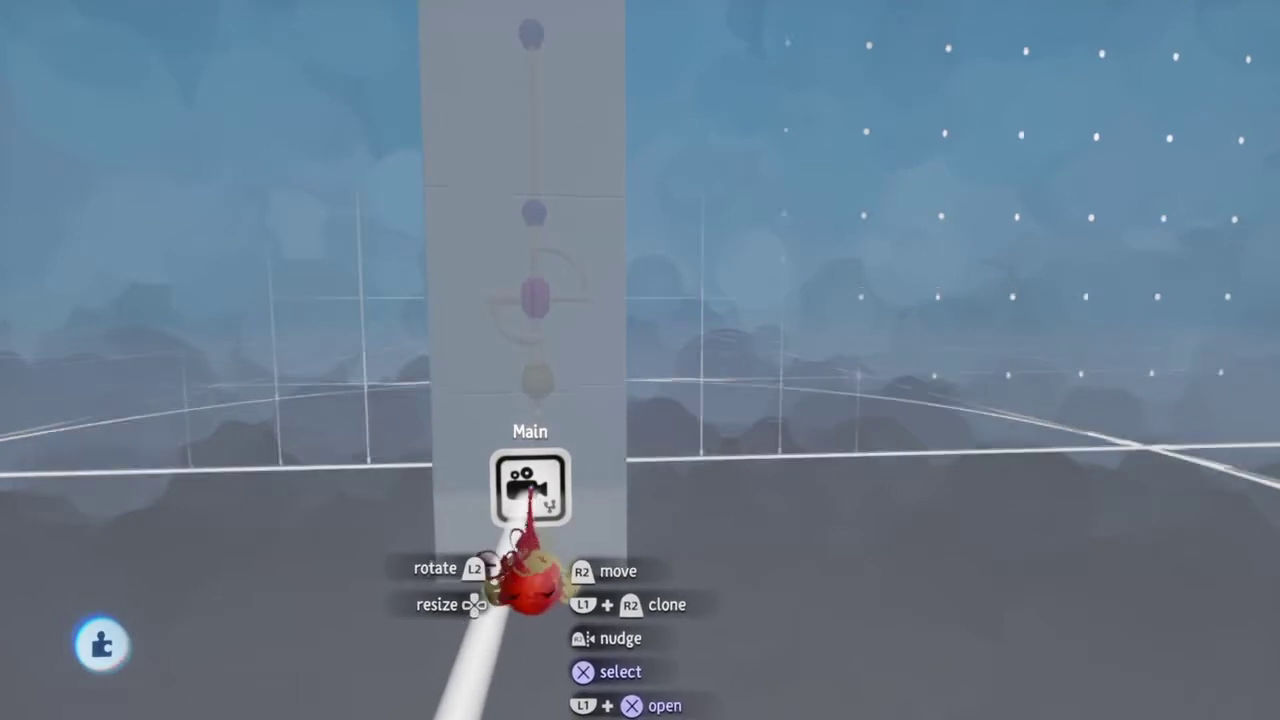
{"action": "left_click_drag", "start_coordinate": [530, 580], "coordinate": [535, 490]}
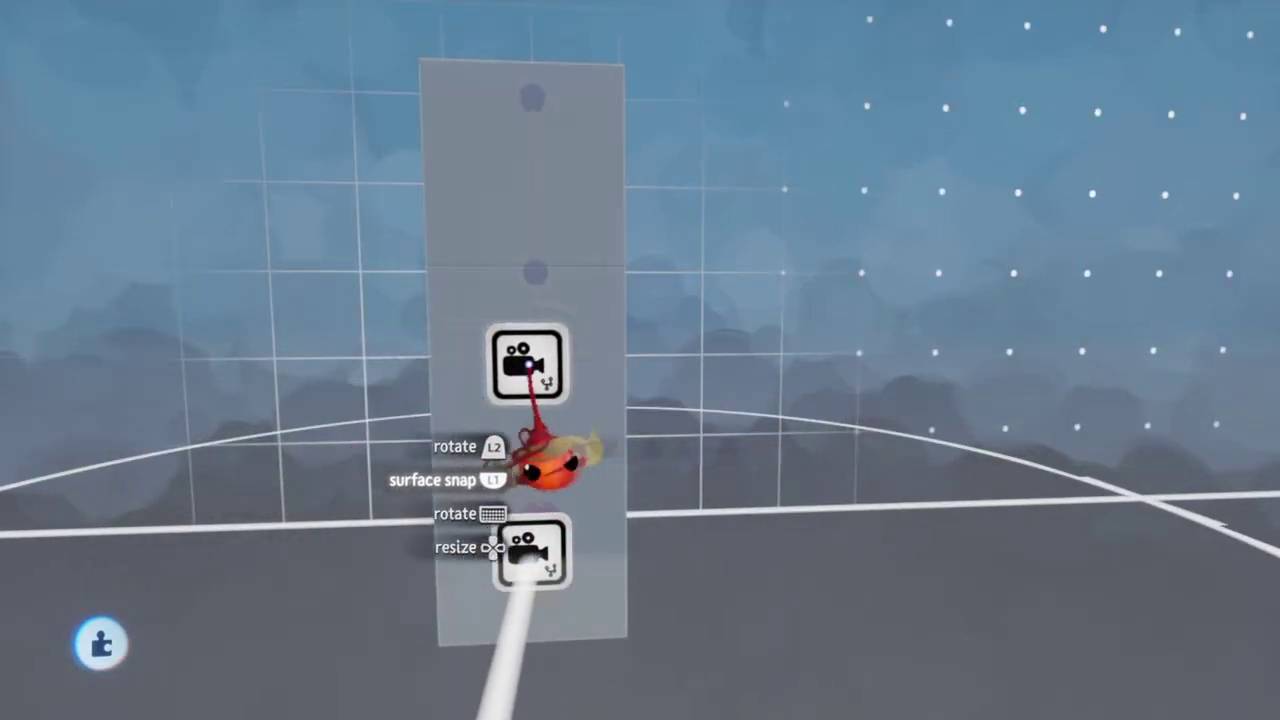
Step: Place the second camera microchip on the column and reposition the box group
{"action": "mouse_move", "coordinate": [550, 460]}
{"action": "left_mouse_down"}
{"action": "mouse_move", "coordinate": [514, 434]}
{"action": "mouse_move", "coordinate": [503, 543]}
{"action": "mouse_move", "coordinate": [540, 525]}
{"action": "left_mouse_up"}
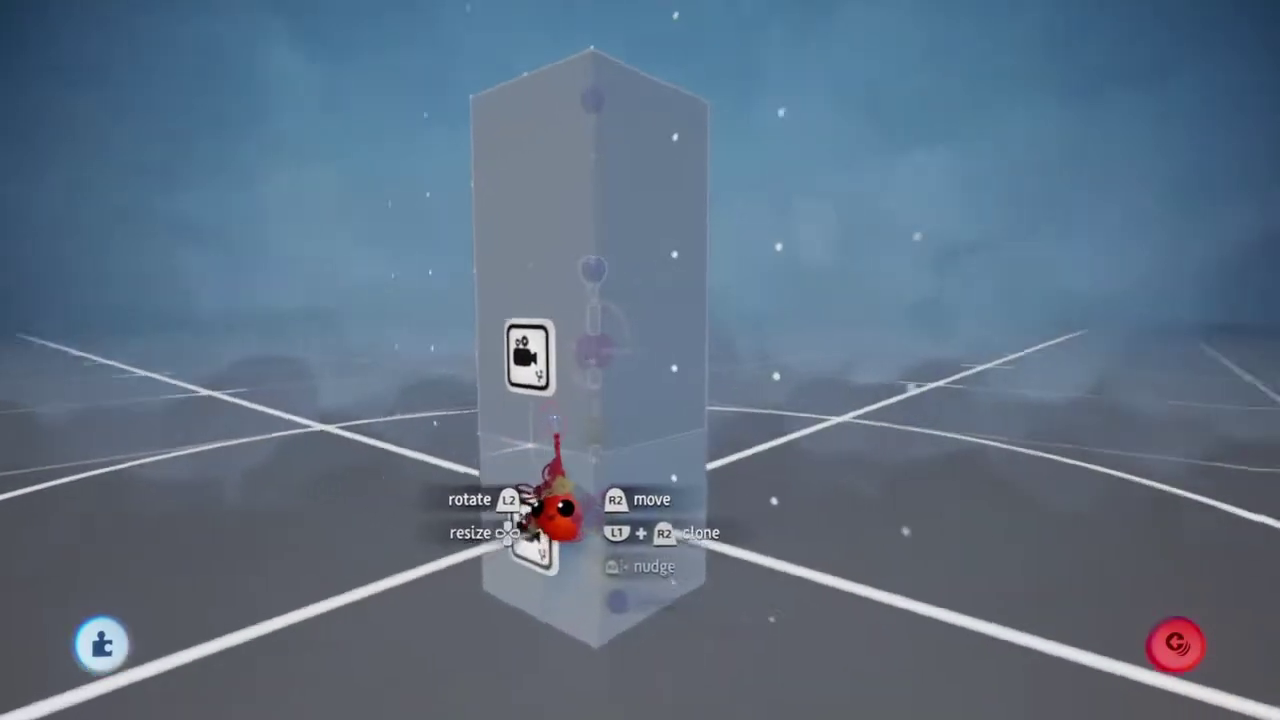
{"action": "left_click_drag", "start_coordinate": [666, 491], "coordinate": [675, 490]}
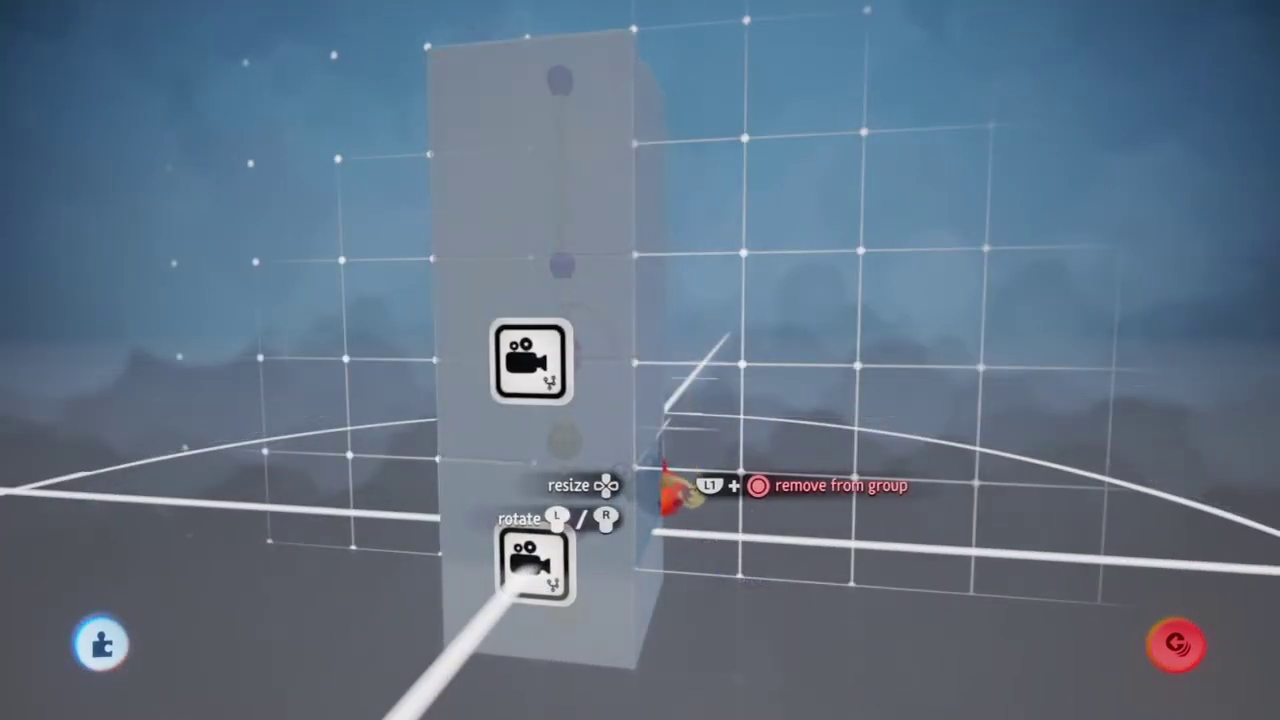
{"action": "left_click_drag", "start_coordinate": [605, 583], "coordinate": [646, 508]}
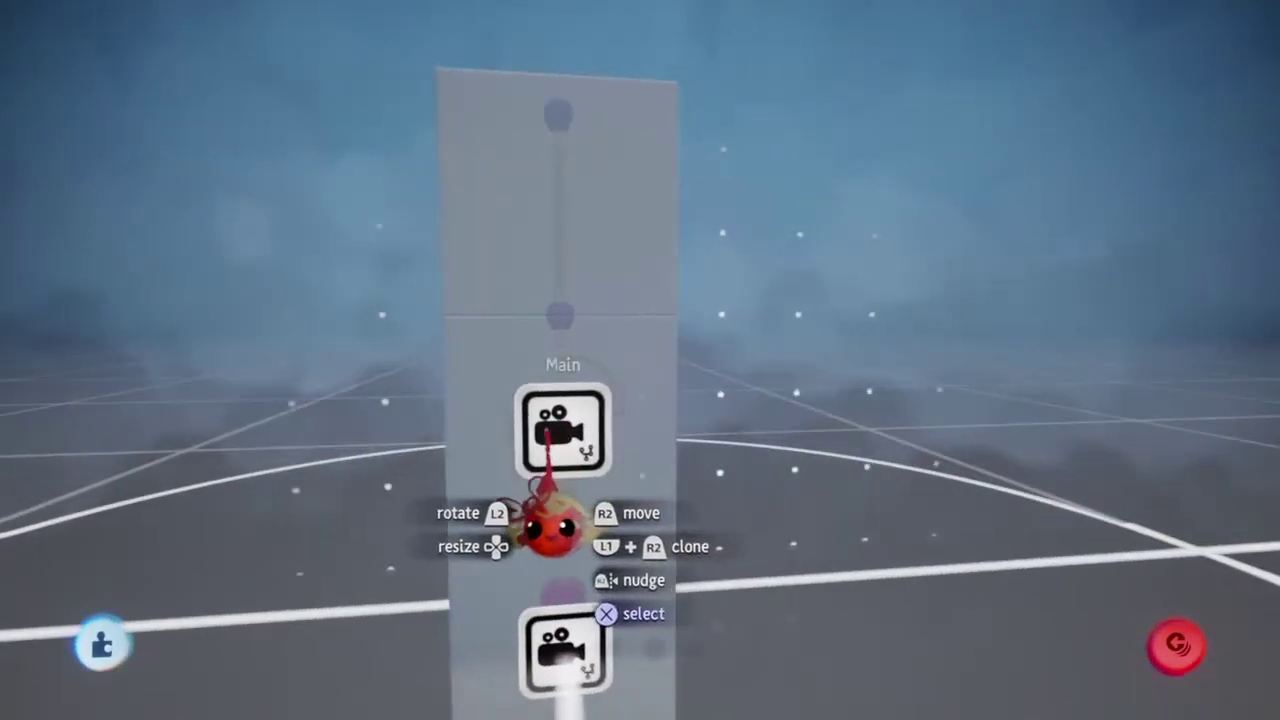
{"action": "key", "text": "Escape"}
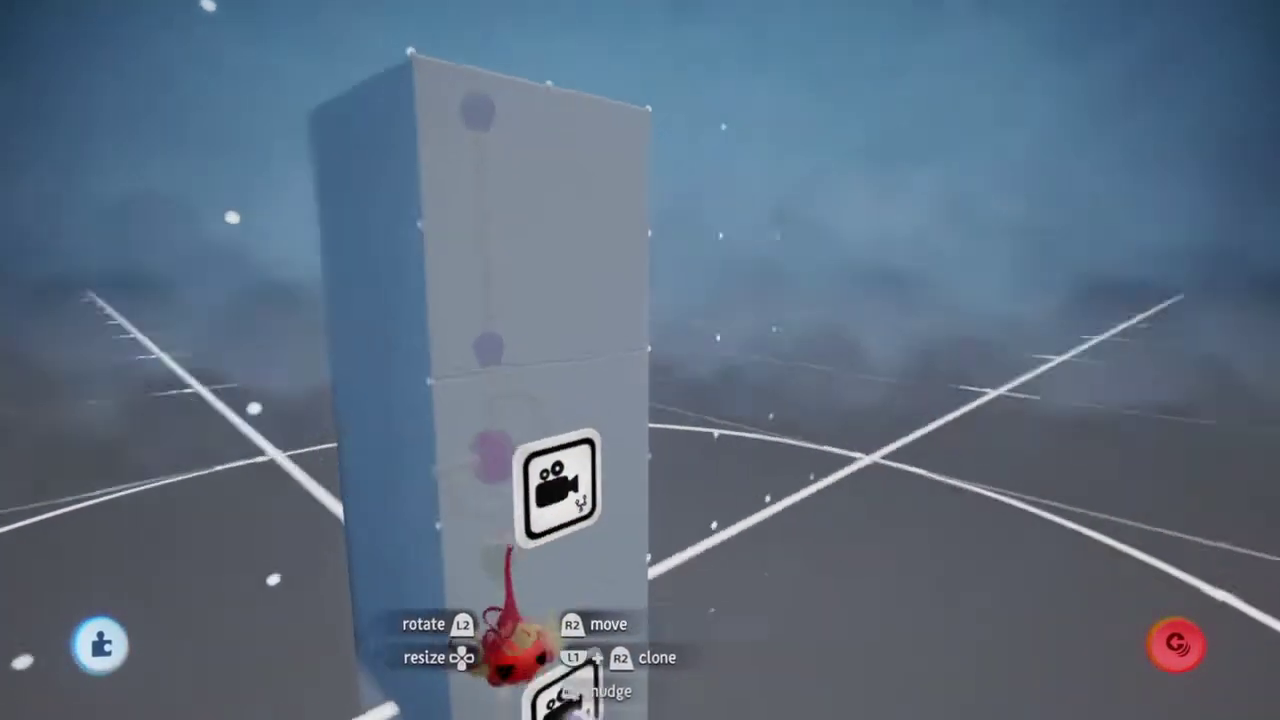
Step: Clone a wired copy of the Yaw camera gadget up the pillar and open its settings
{"action": "left_click_drag", "start_coordinate": [528, 543], "coordinate": [525, 440]}
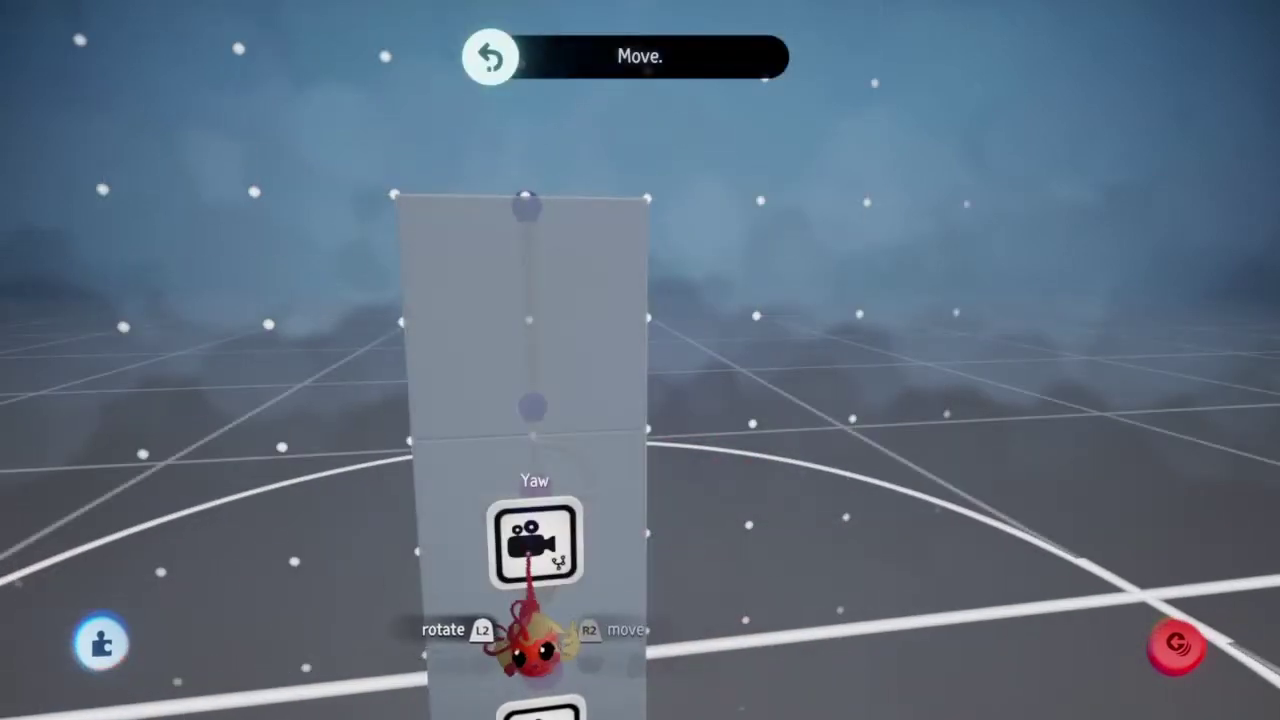
{"action": "left_click_drag", "start_coordinate": [538, 545], "coordinate": [530, 330]}
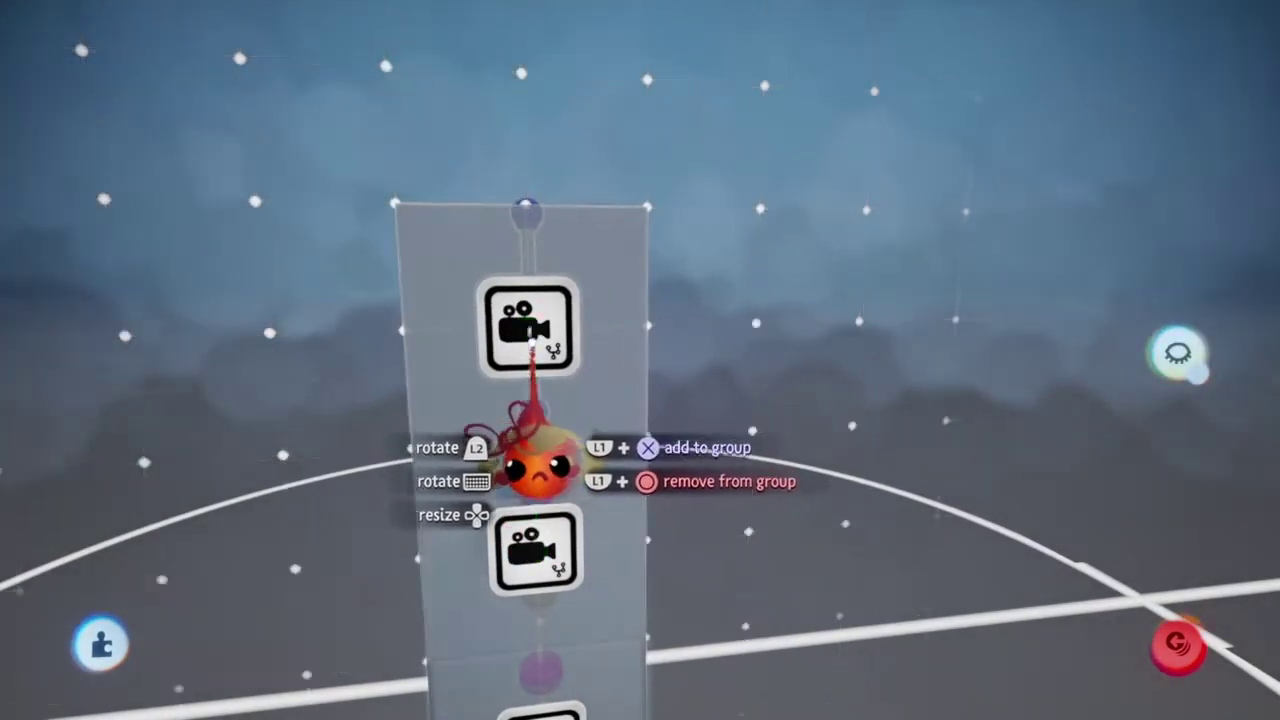
{"action": "left_click_drag", "start_coordinate": [538, 465], "coordinate": [500, 663]}
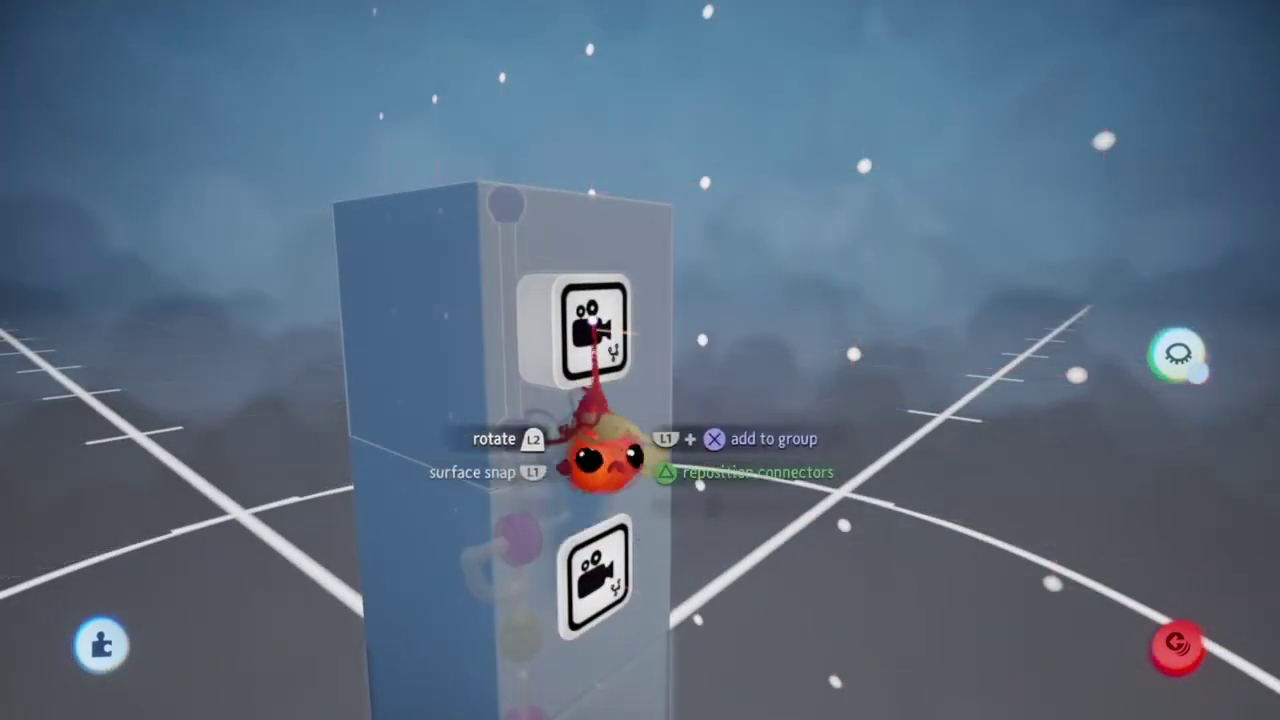
{"action": "left_click", "coordinate": [529, 400]}
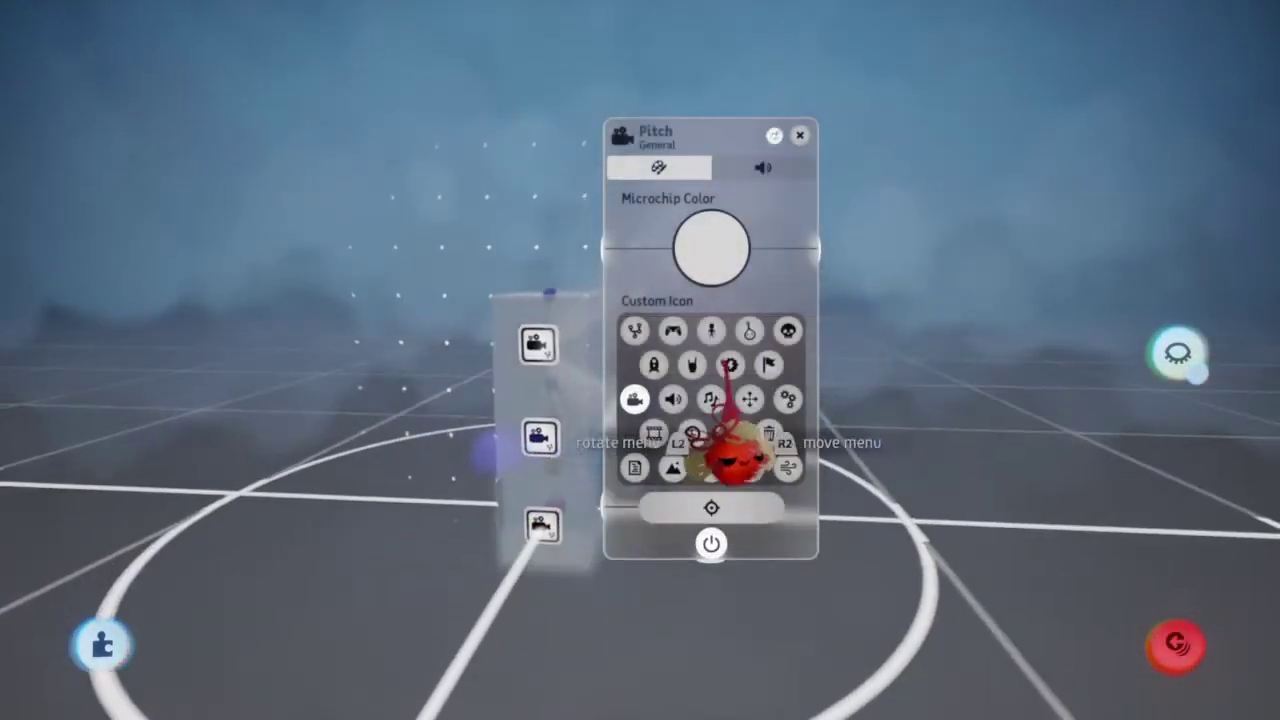
Step: Confirm the name Pitch and save the Yaw and Pitch canvas positions
{"action": "key", "text": "Escape"}
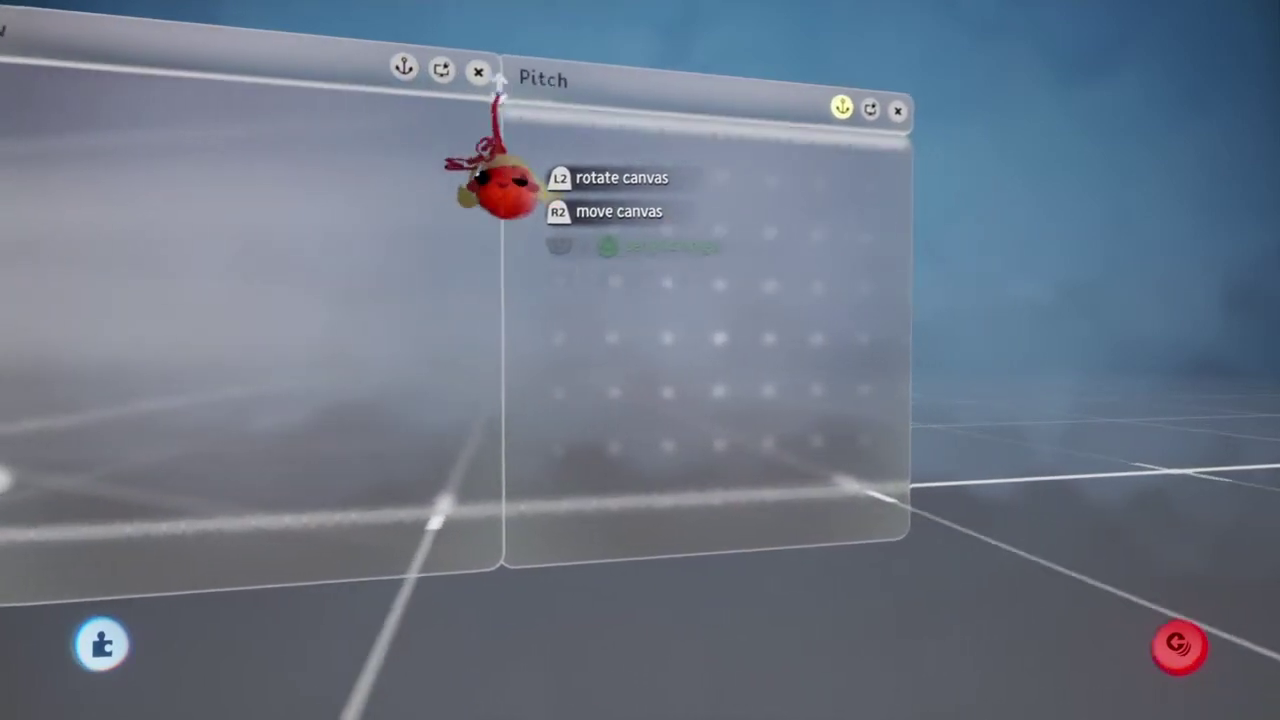
{"action": "left_click", "coordinate": [403, 67]}
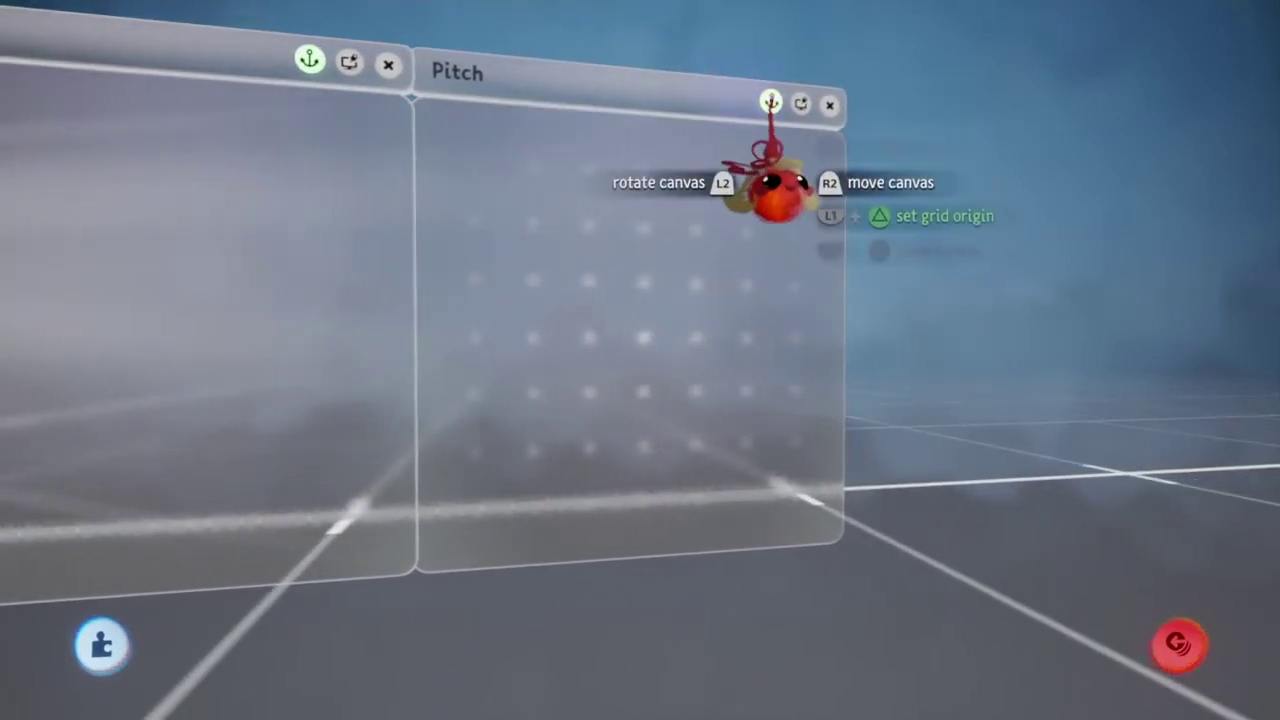
{"action": "left_click", "coordinate": [771, 101]}
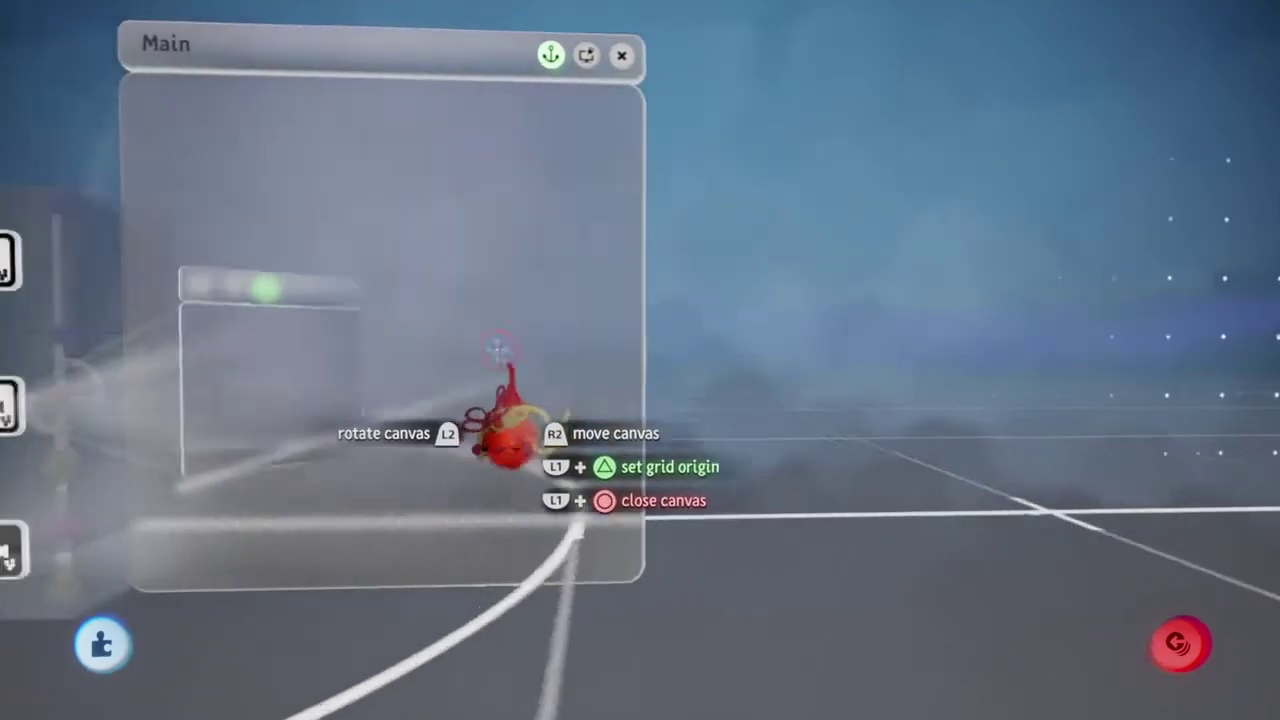
{"action": "key", "text": "Escape"}
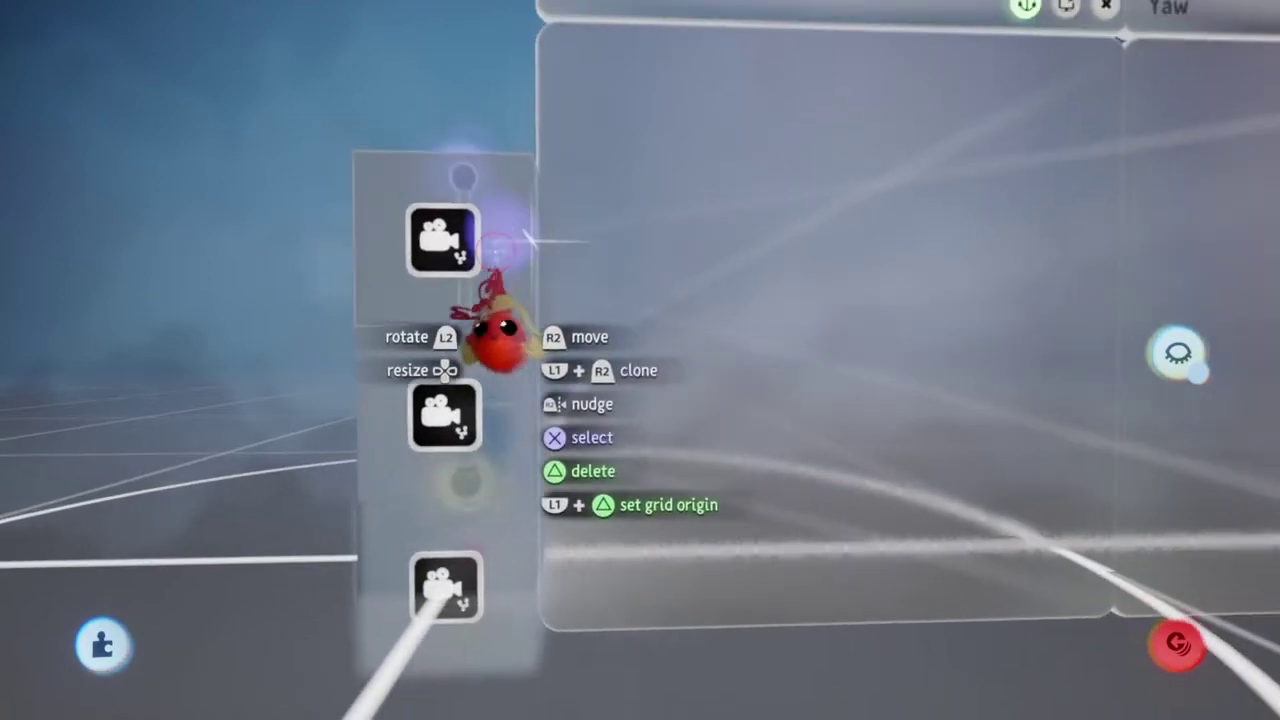
Step: Move the Pitch canvas up beside the Yaw canvas
{"action": "mouse_move", "coordinate": [497, 335]}
{"action": "left_mouse_down"}
{"action": "mouse_move", "coordinate": [493, 460]}
{"action": "mouse_move", "coordinate": [466, 457]}
{"action": "mouse_move", "coordinate": [523, 486]}
{"action": "left_mouse_up"}
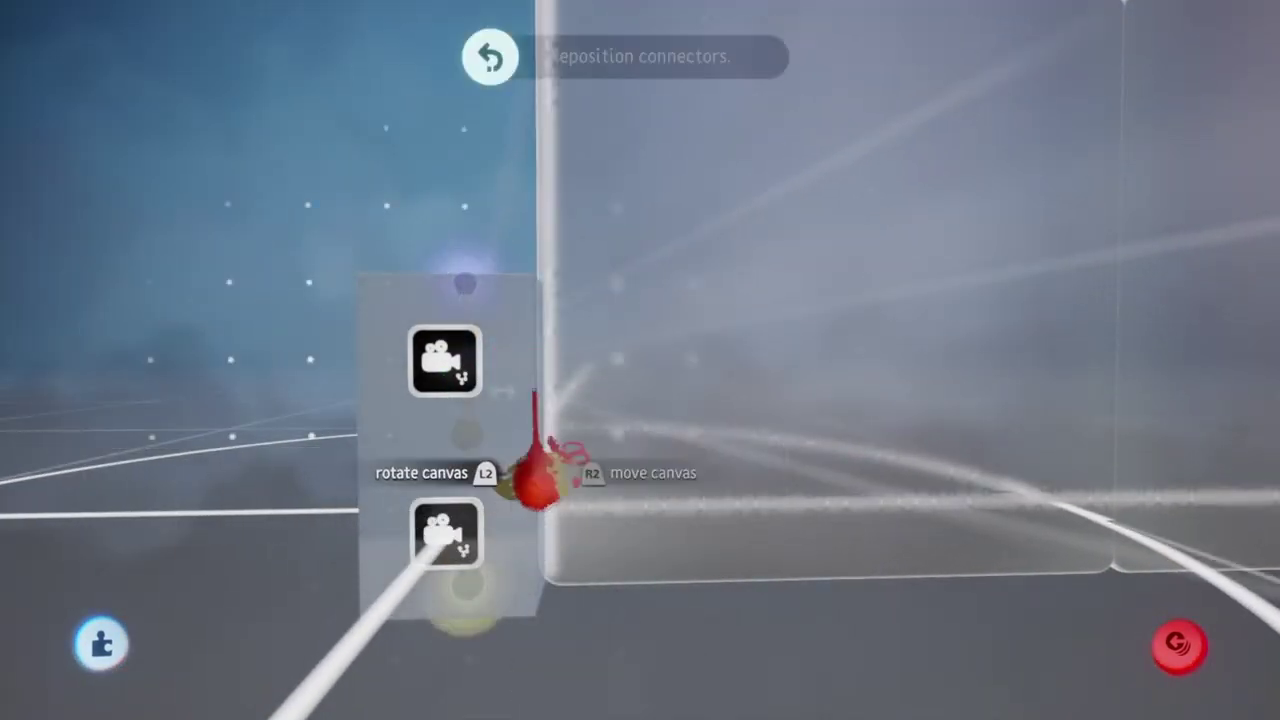
{"action": "middle_click_drag", "start_coordinate": [515, 505], "coordinate": [714, 129]}
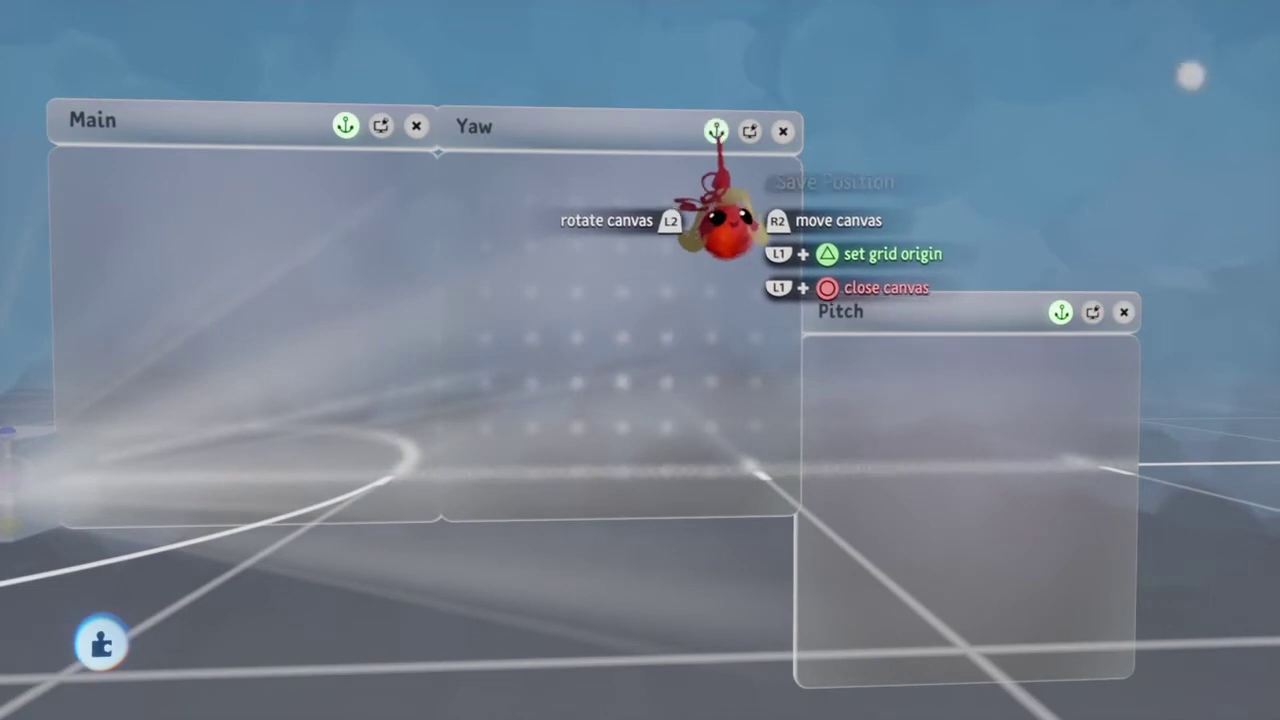
{"action": "left_click_drag", "start_coordinate": [886, 420], "coordinate": [877, 250]}
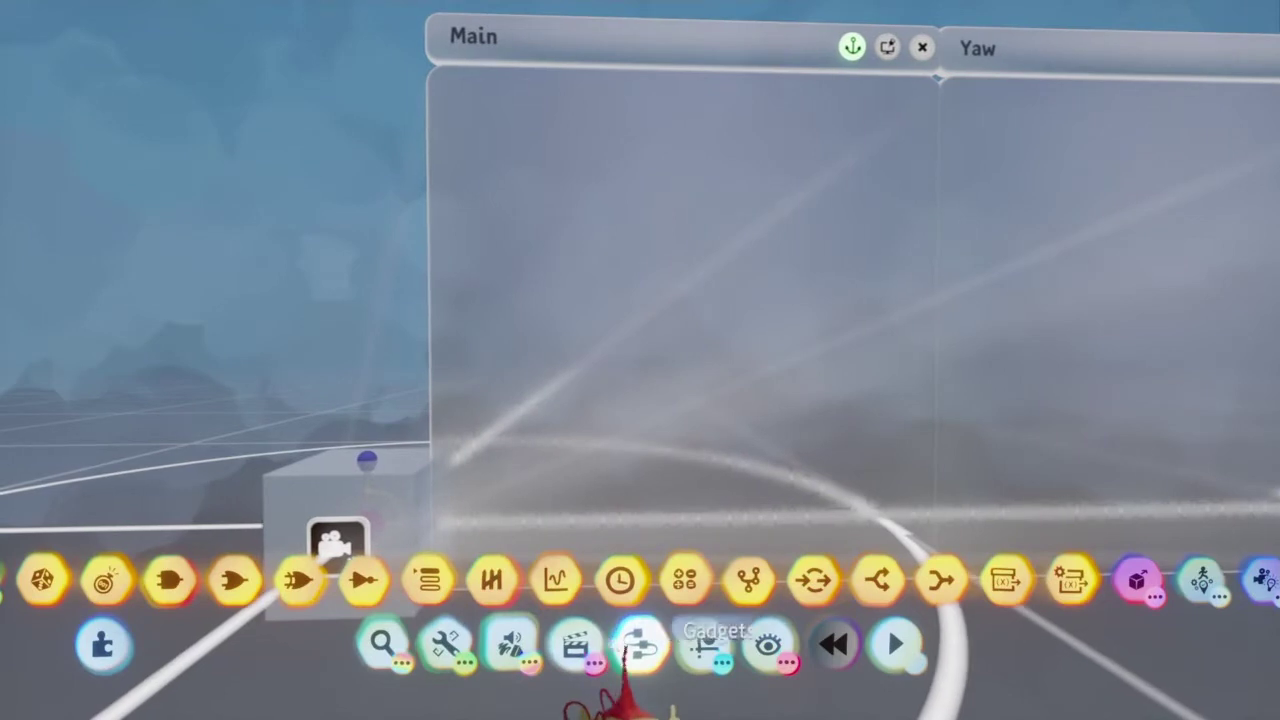
Step: Place a Controller Sensor from the Sensors gadgets on the Main canvas
{"action": "left_click", "coordinate": [630, 648]}
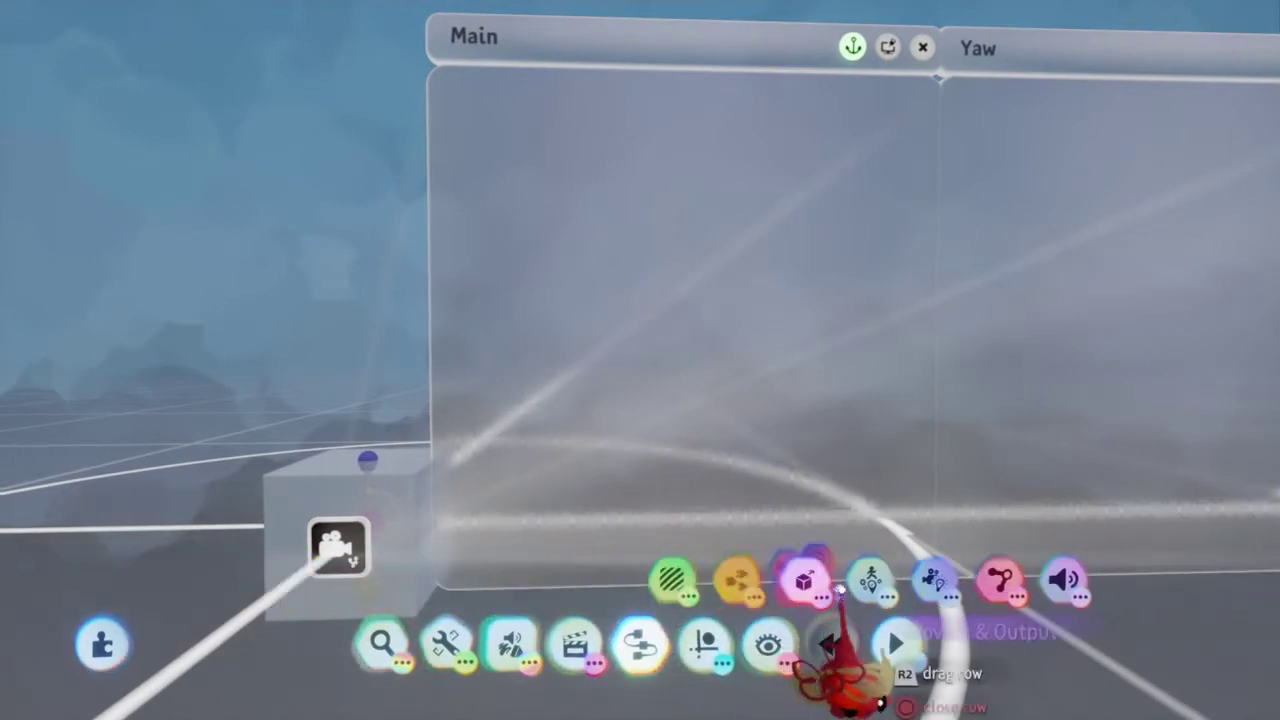
{"action": "left_click", "coordinate": [675, 582]}
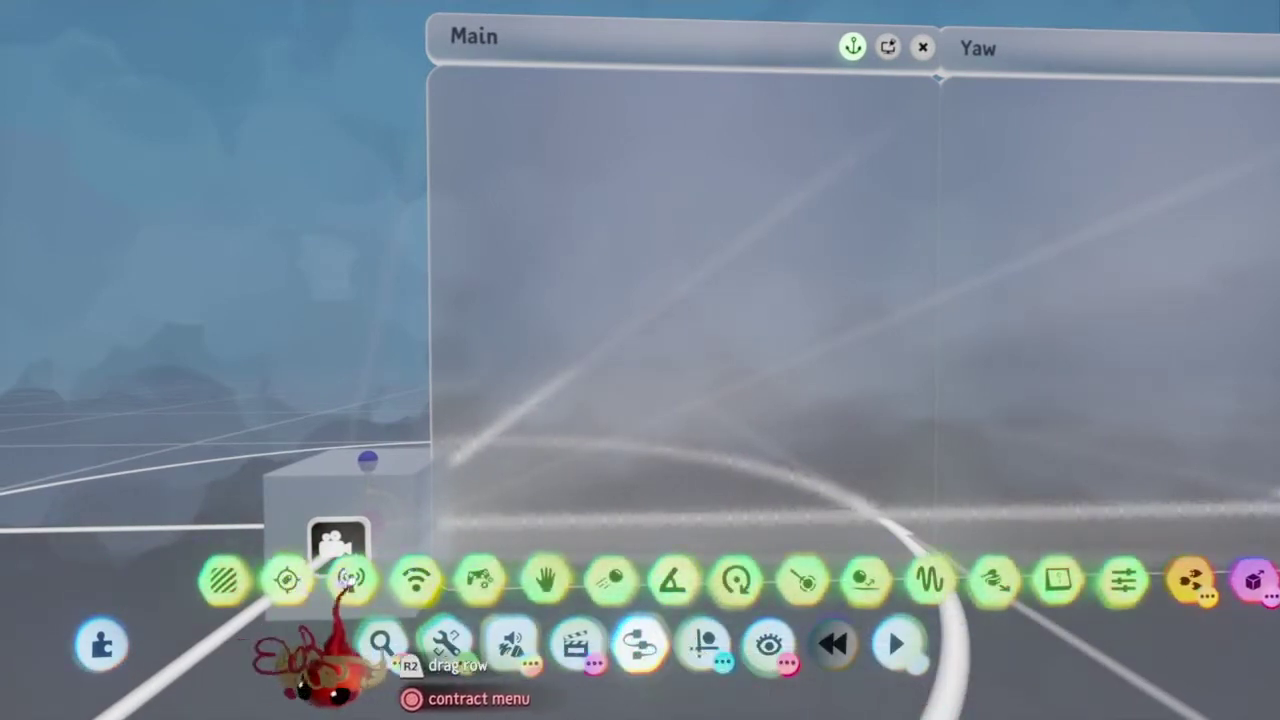
{"action": "left_click", "coordinate": [482, 579]}
{"action": "left_click", "coordinate": [540, 395]}
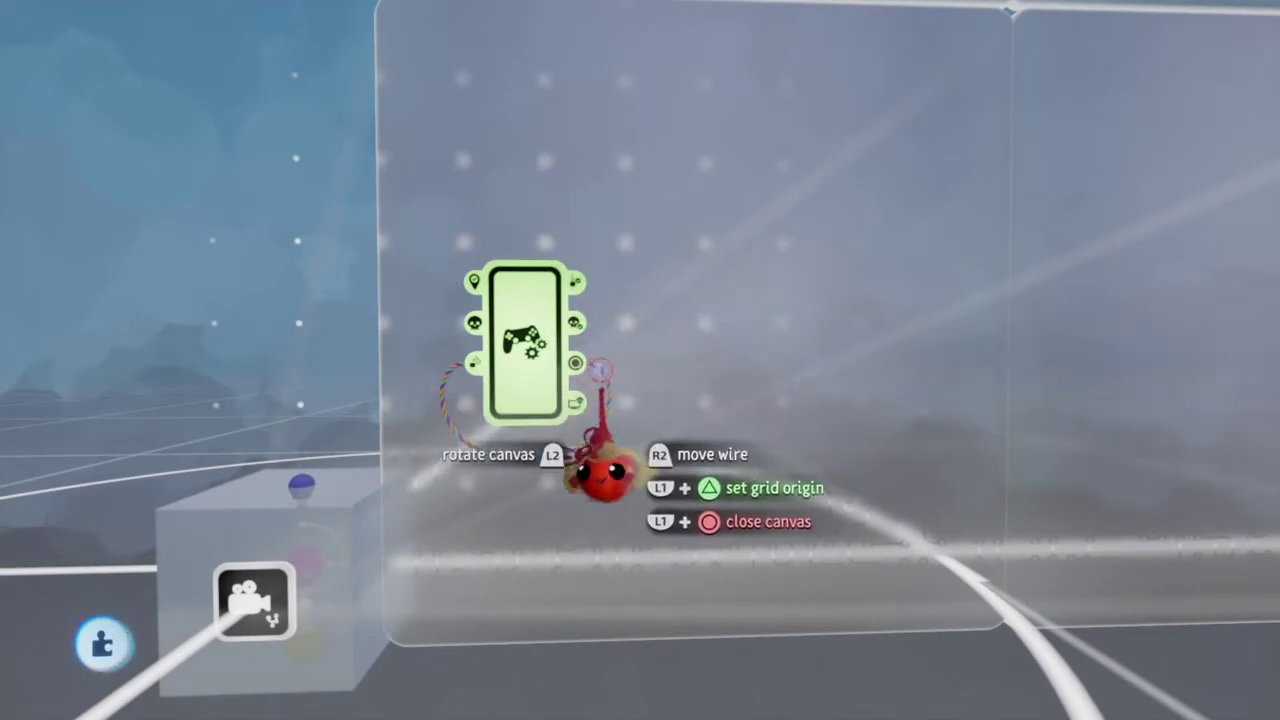
Step: Review the Controller Sensor's Camera and Possession settings
{"action": "left_click", "coordinate": [594, 251]}
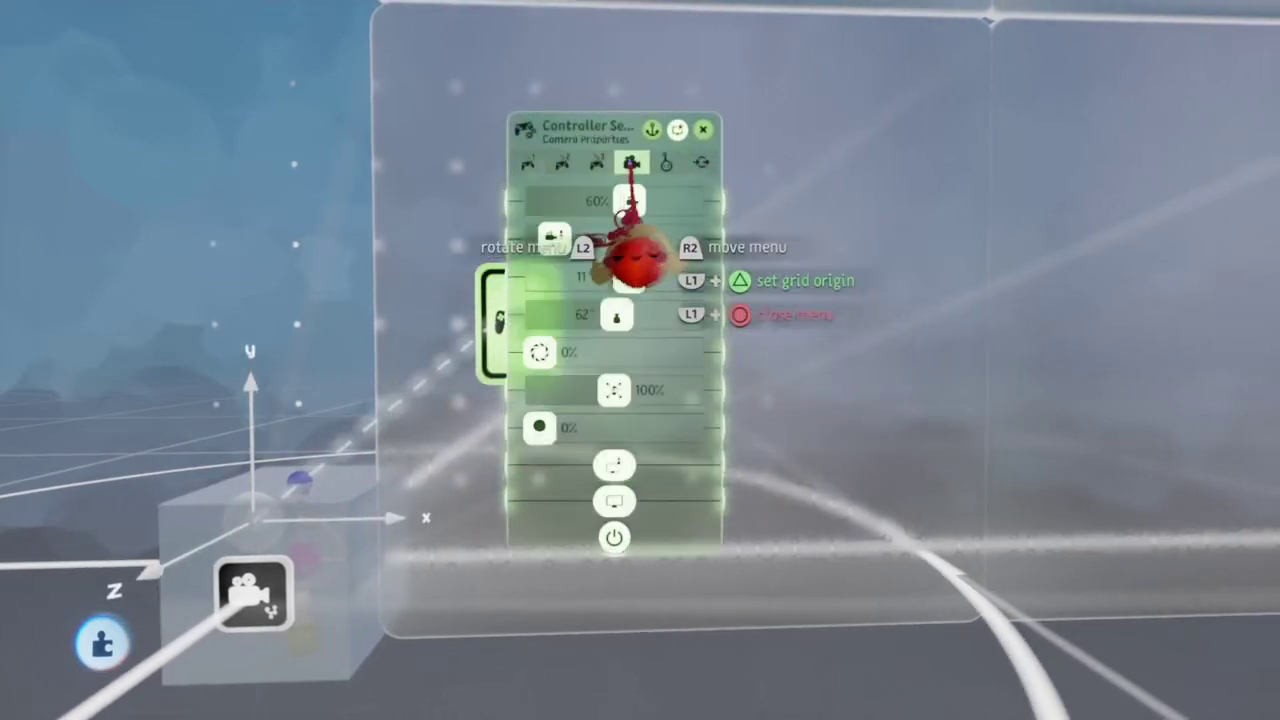
{"action": "key", "text": "Tab"}
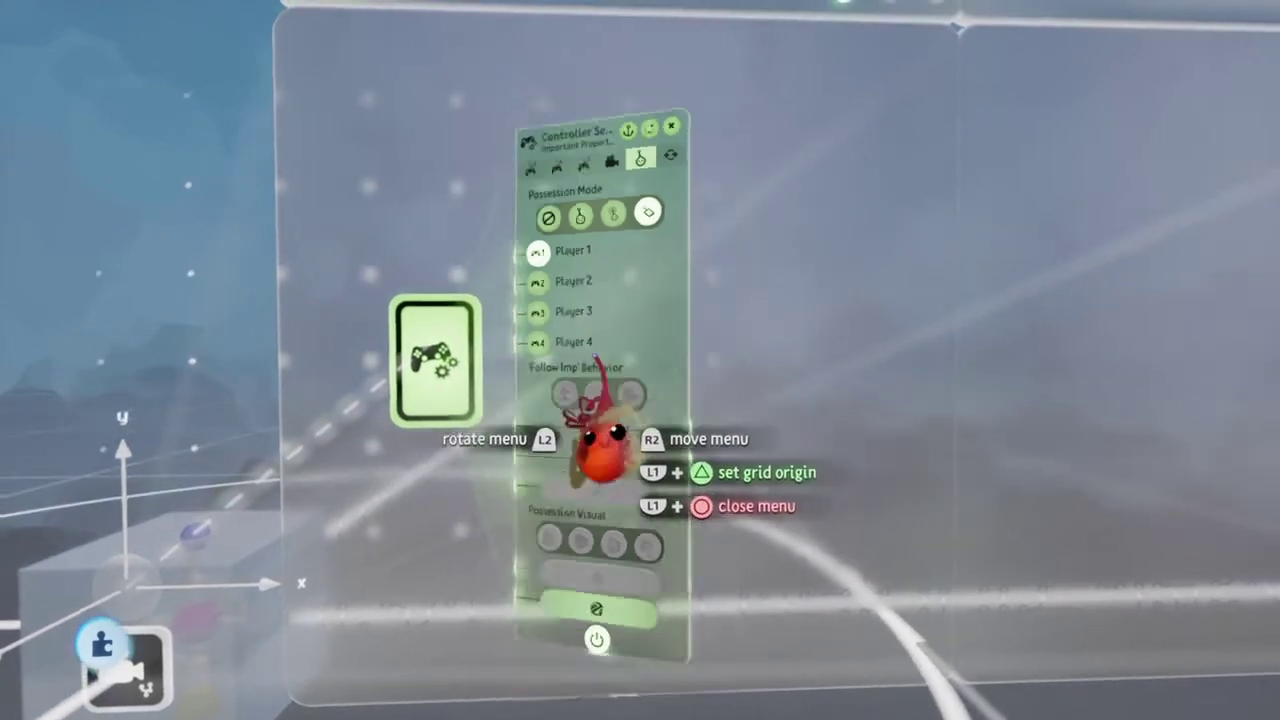
{"action": "key", "text": "Escape"}
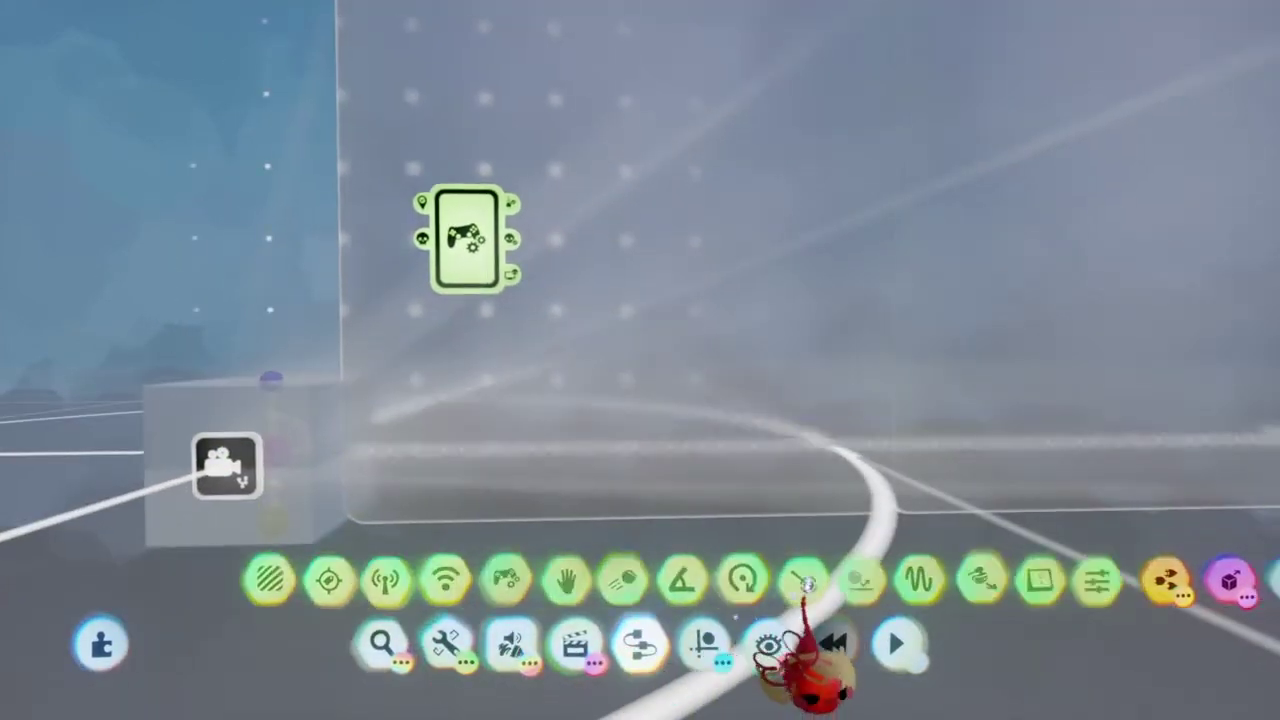
Step: Stamp a Teleporter on the Main canvas with the tag Character
{"action": "mouse_move", "coordinate": [814, 643]}
{"action": "left_mouse_down"}
{"action": "mouse_move", "coordinate": [829, 643]}
{"action": "mouse_move", "coordinate": [805, 645]}
{"action": "left_mouse_up"}
{"action": "key", "text": "Escape"}
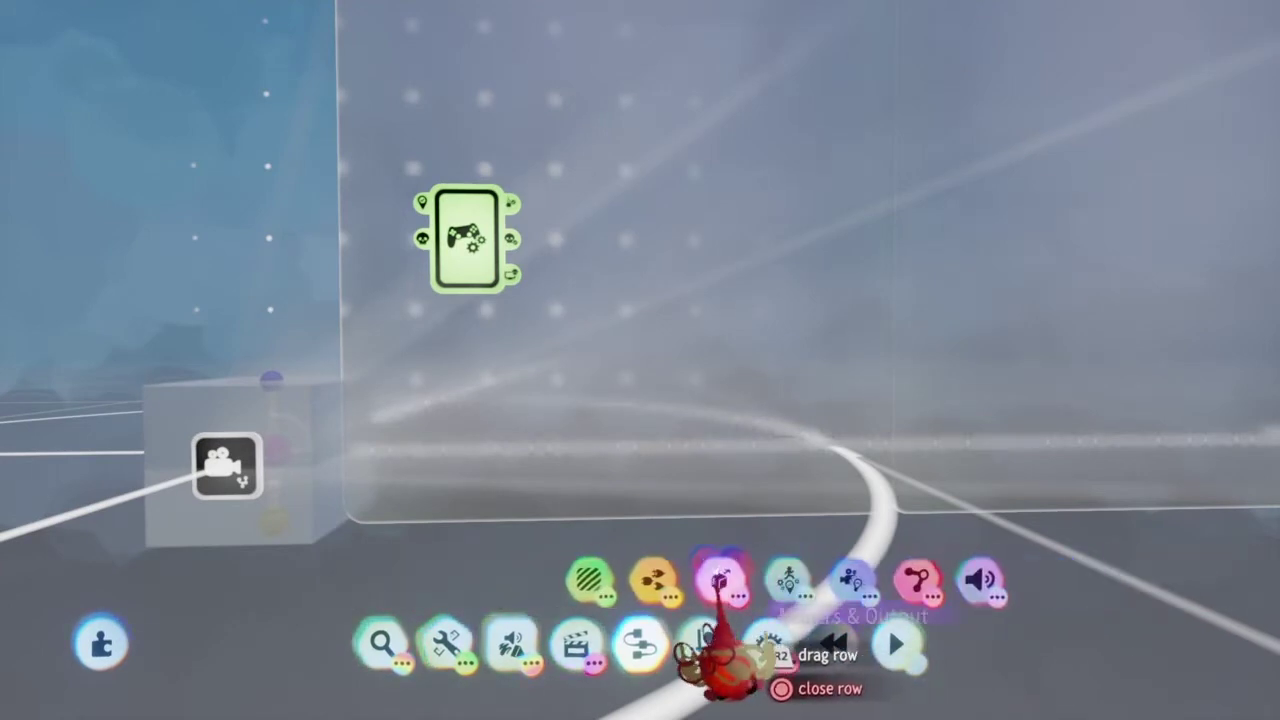
{"action": "left_click", "coordinate": [717, 580]}
{"action": "left_click", "coordinate": [557, 580]}
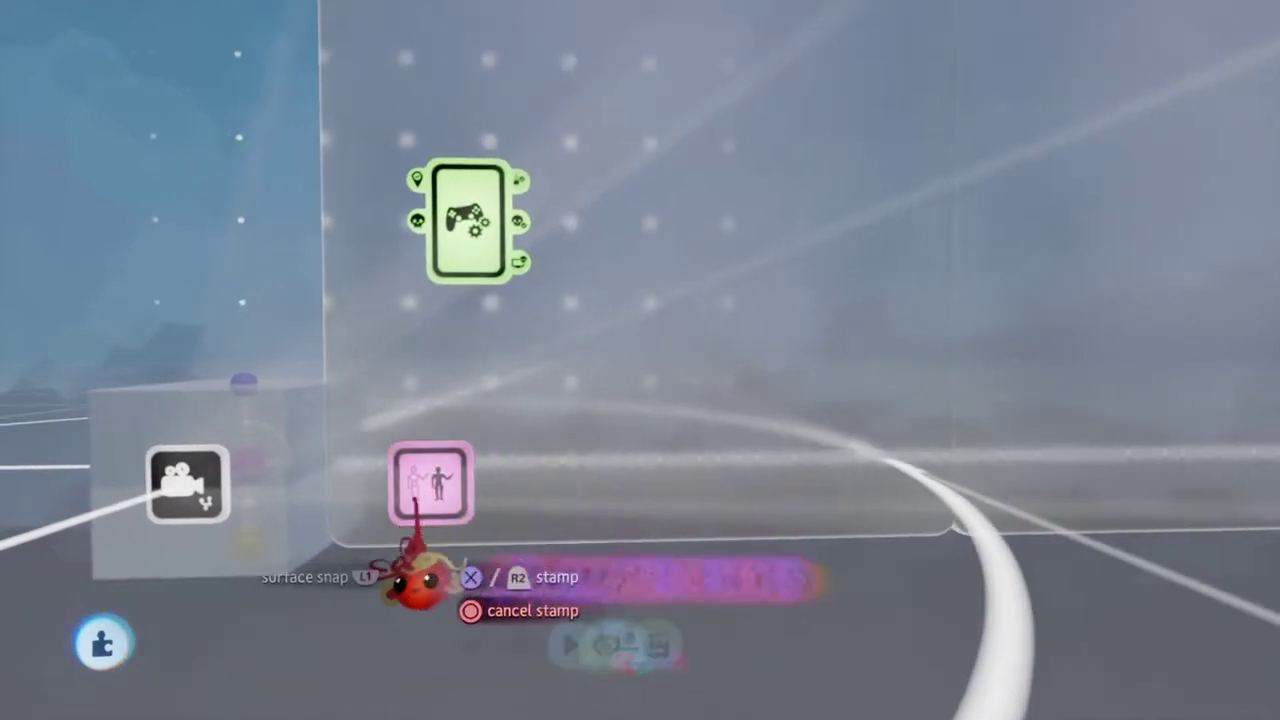
{"action": "left_click", "coordinate": [410, 515]}
{"action": "key", "text": "triangle"}
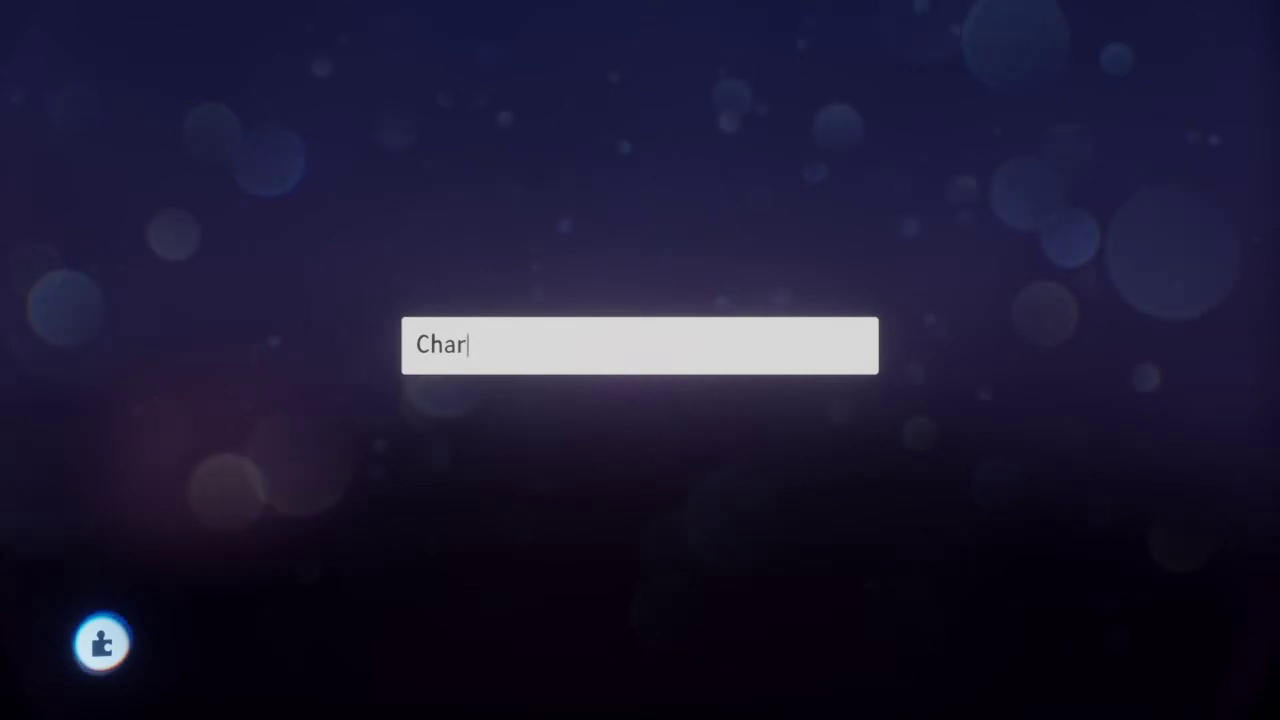
{"action": "key", "text": "Return"}
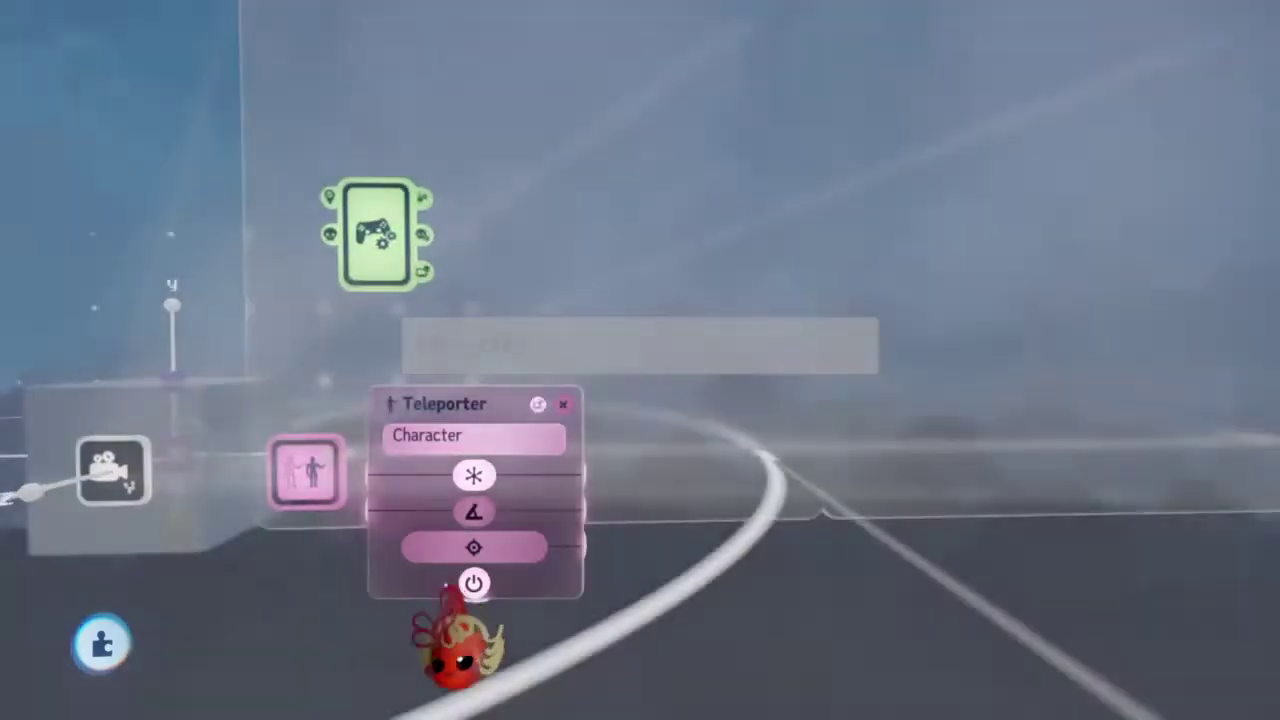
{"action": "key", "text": "Escape"}
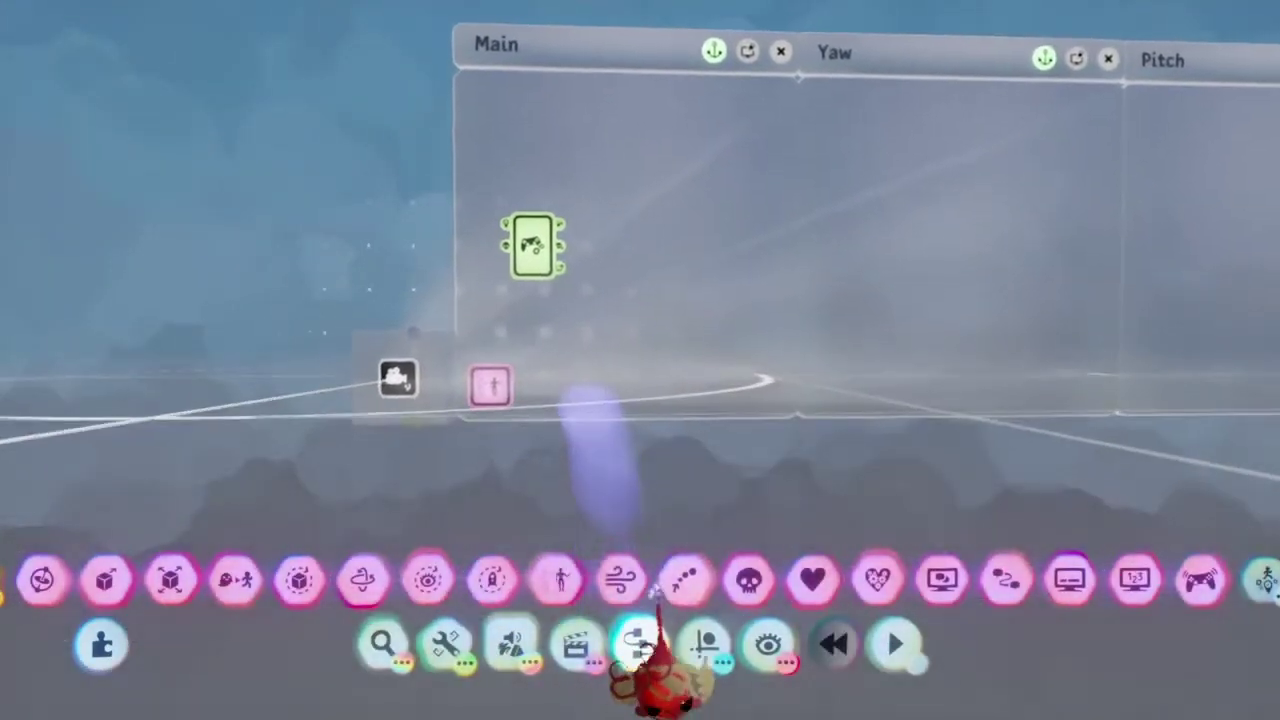
Step: Add a Gyroscope and set its speed to the maximum 9,999.9°/s
{"action": "left_click", "coordinate": [108, 610]}
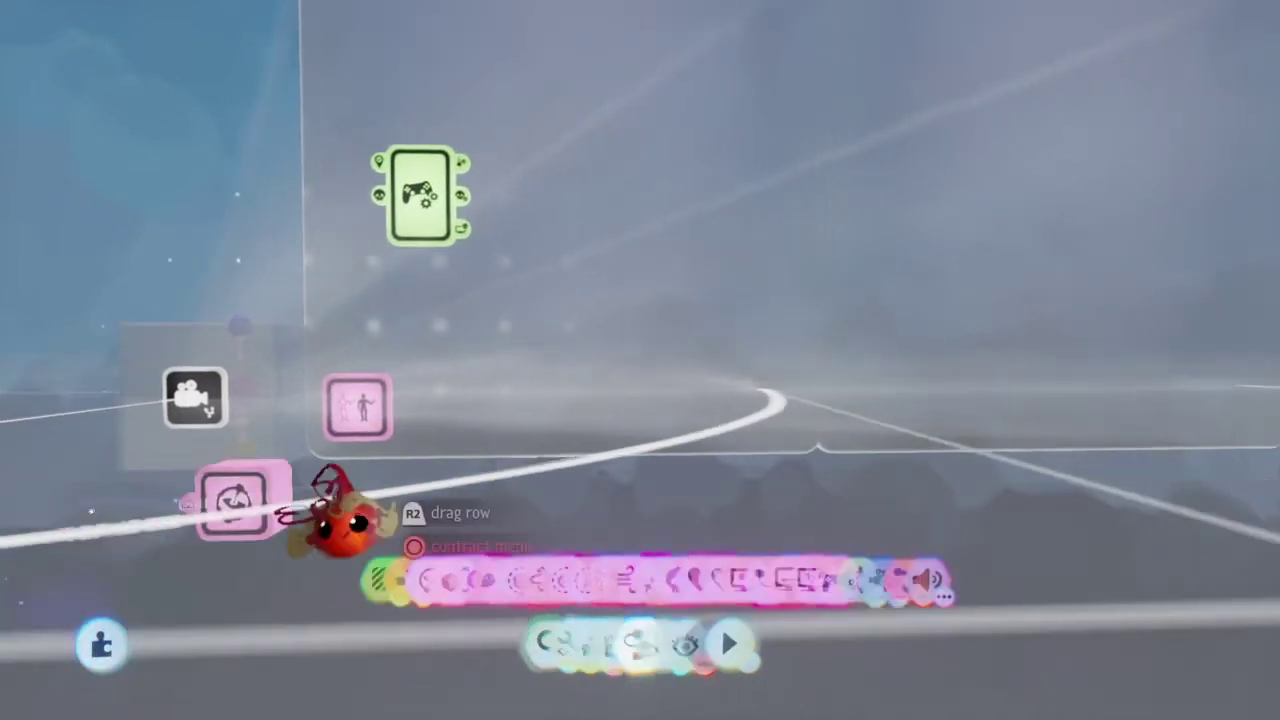
{"action": "left_click", "coordinate": [710, 470]}
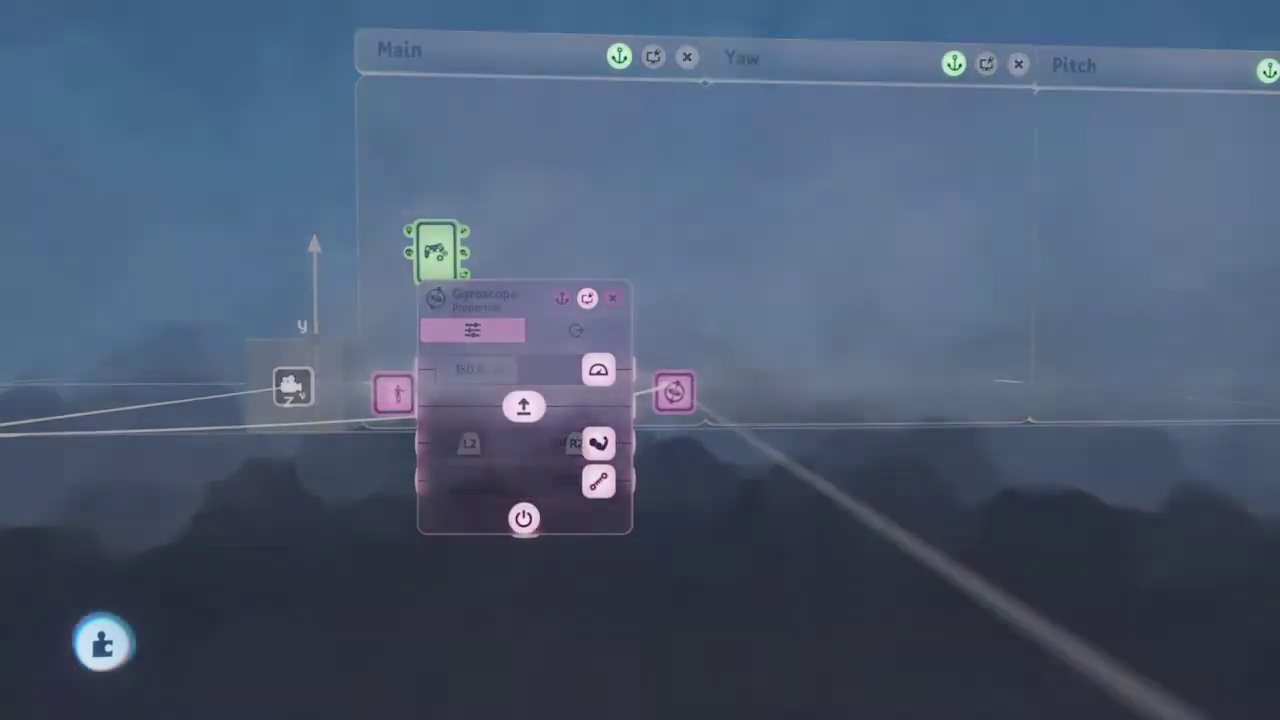
{"action": "left_click", "coordinate": [515, 518]}
{"action": "type", "text": "100000000"}
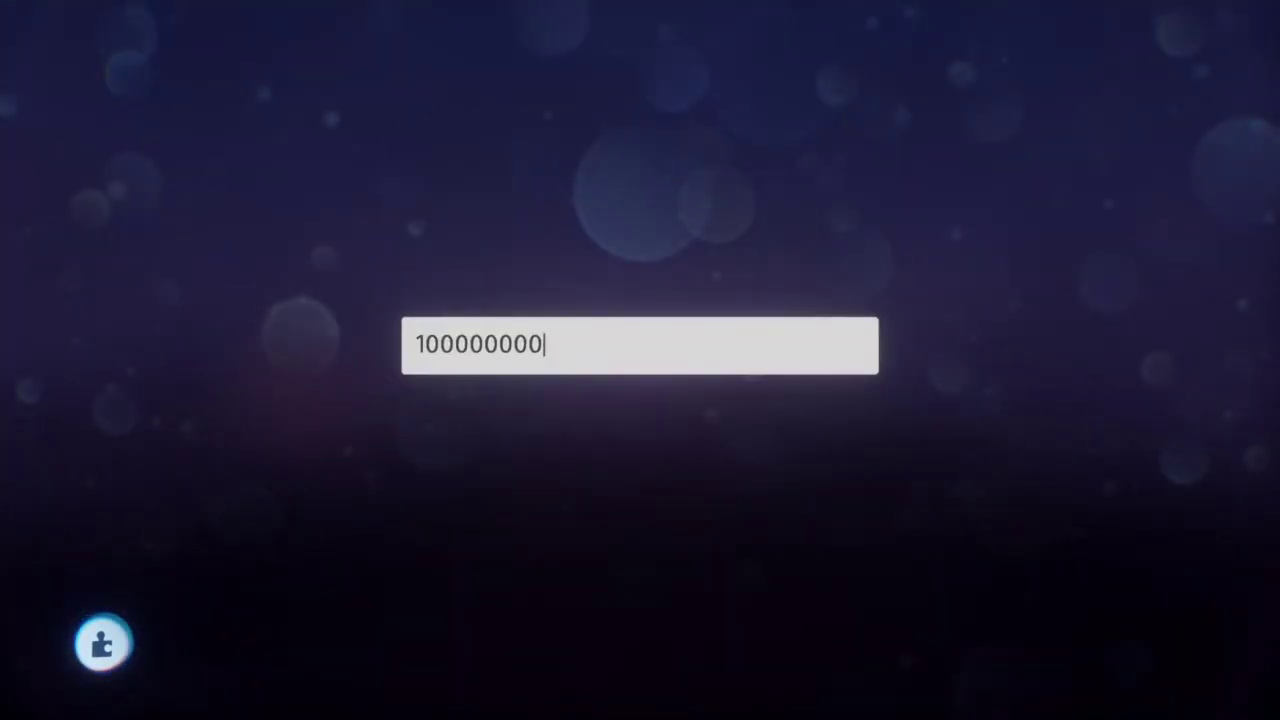
{"action": "type", "text": "0000000000"}
{"action": "key", "text": "Return"}
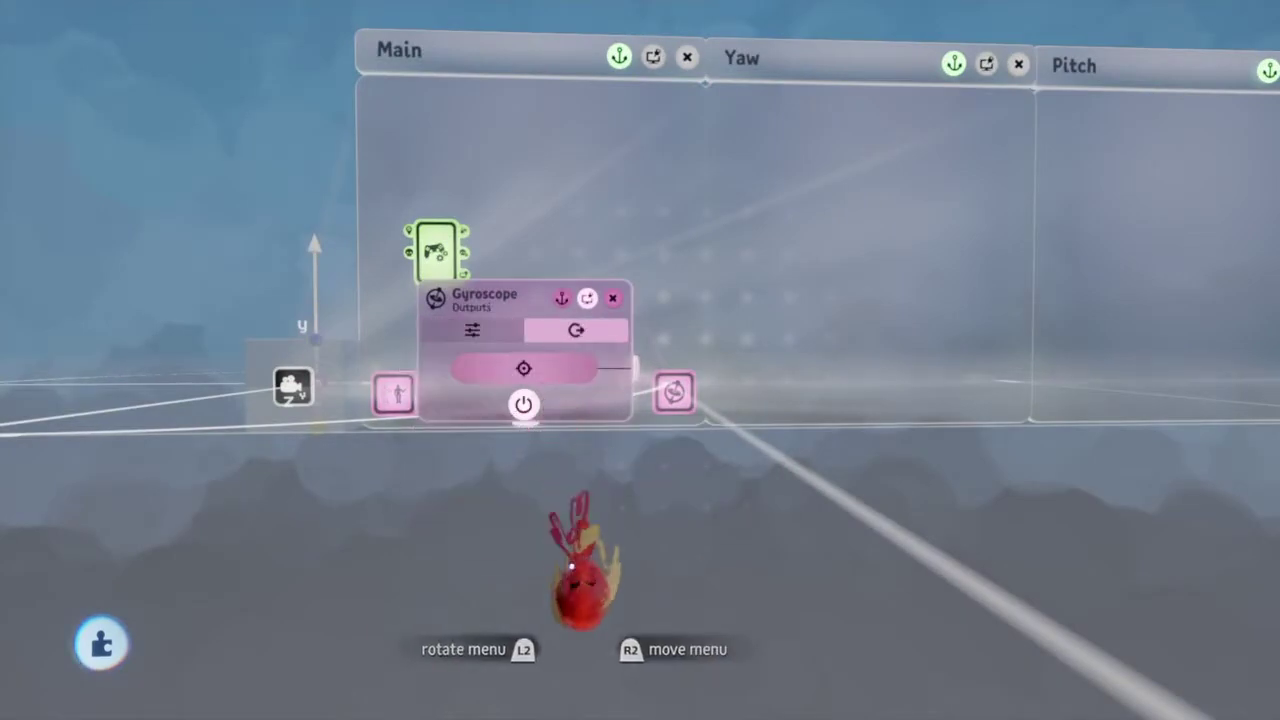
{"action": "key", "text": "Escape"}
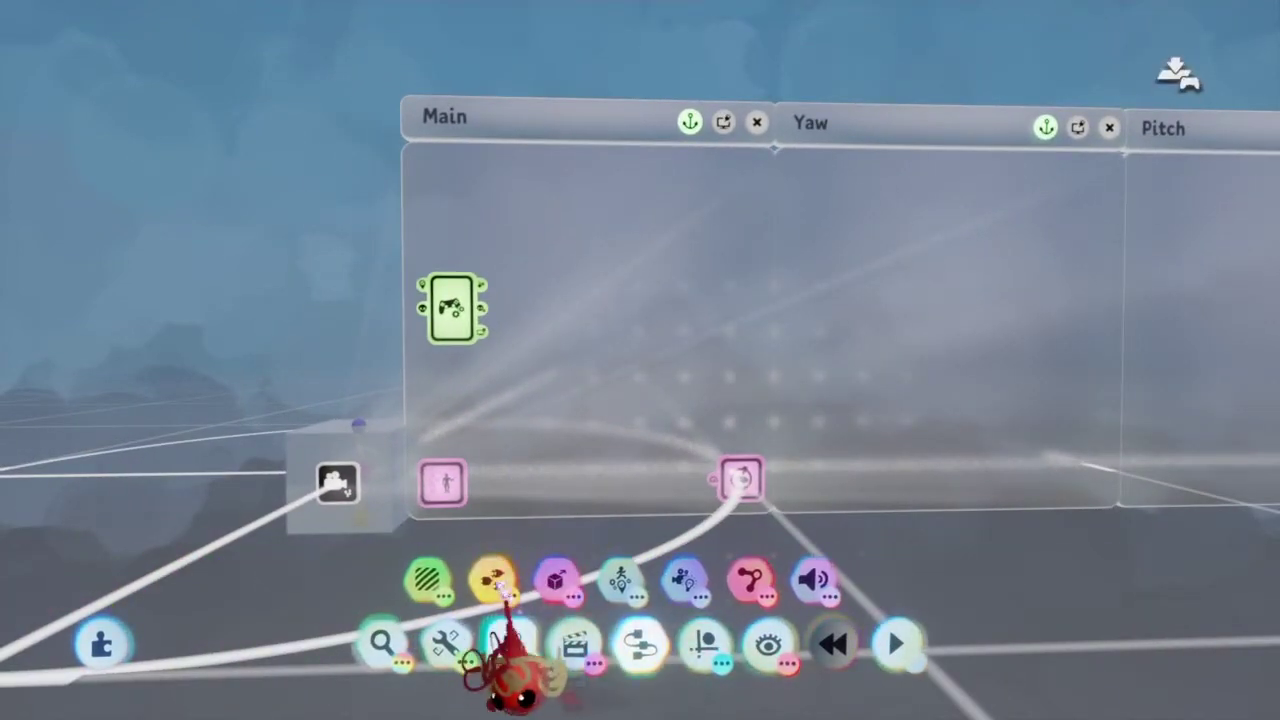
Step: Stamp two output nodes on the Main canvas, named Yaw Strength and Pitch Strength
{"action": "left_click", "coordinate": [490, 580]}
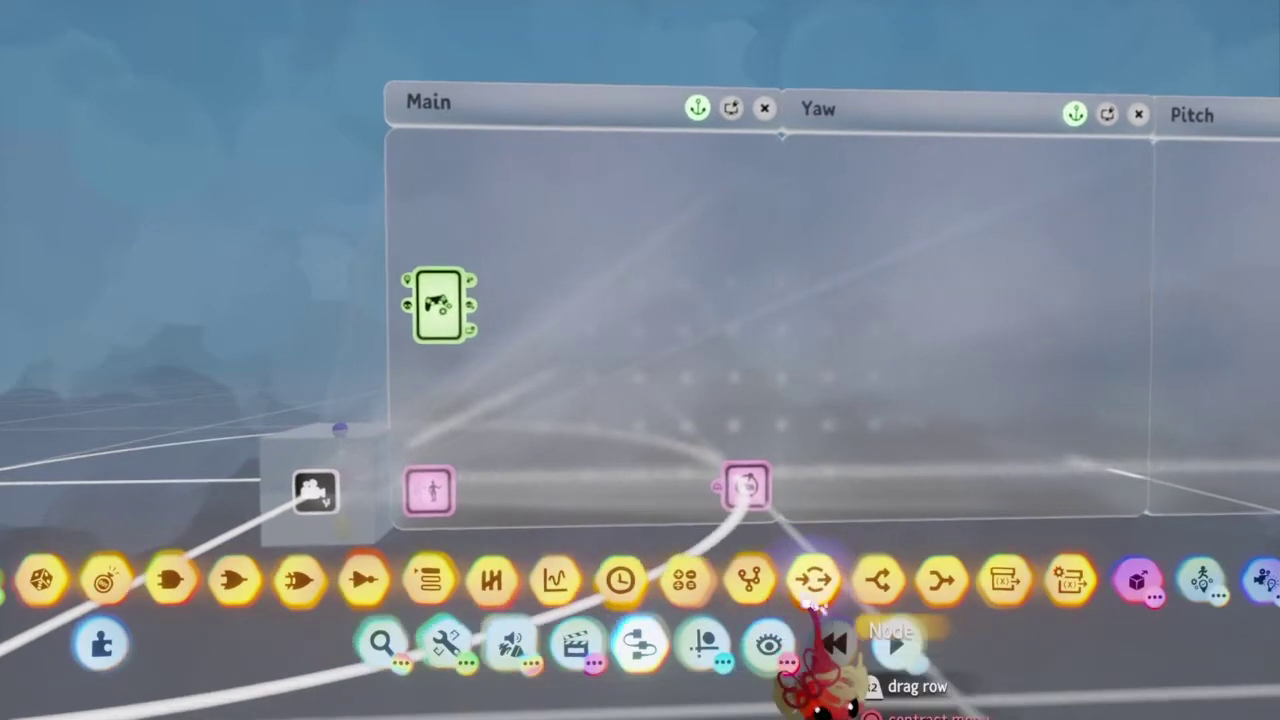
{"action": "left_click", "coordinate": [813, 580]}
{"action": "left_click", "coordinate": [738, 232]}
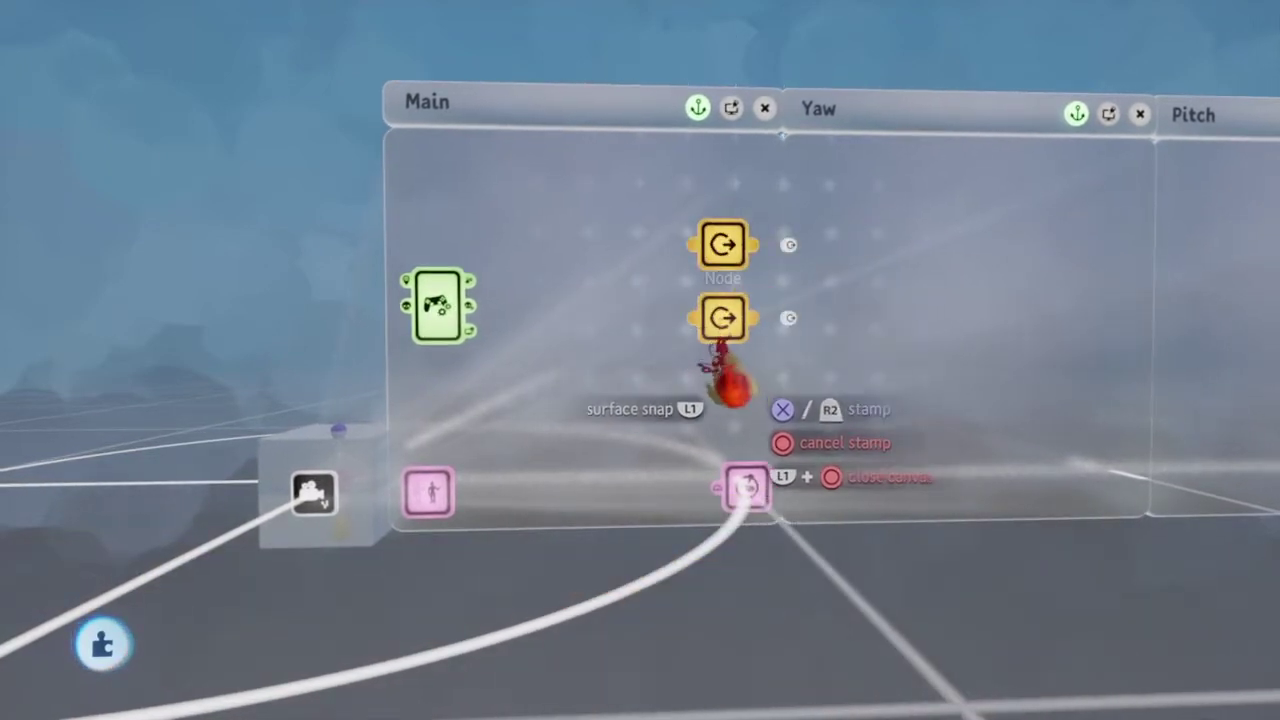
{"action": "left_click", "coordinate": [730, 340]}
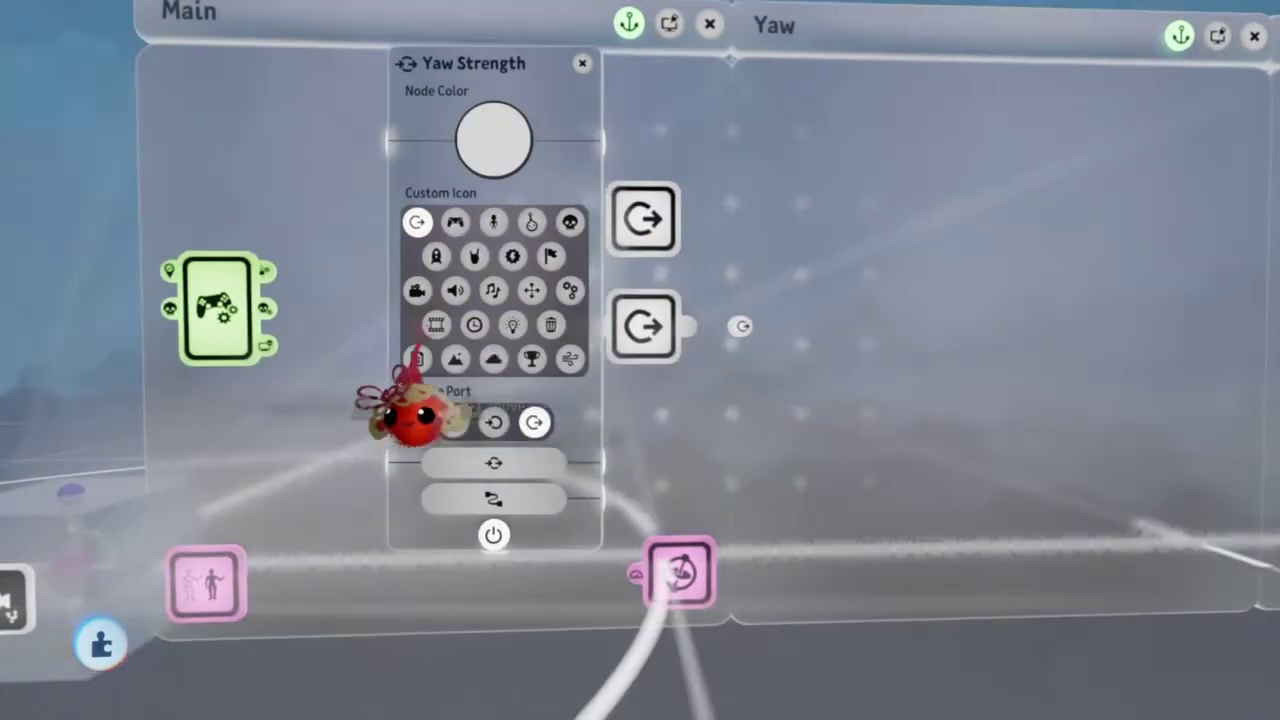
{"action": "key", "text": "Escape"}
{"action": "left_click", "coordinate": [600, 370]}
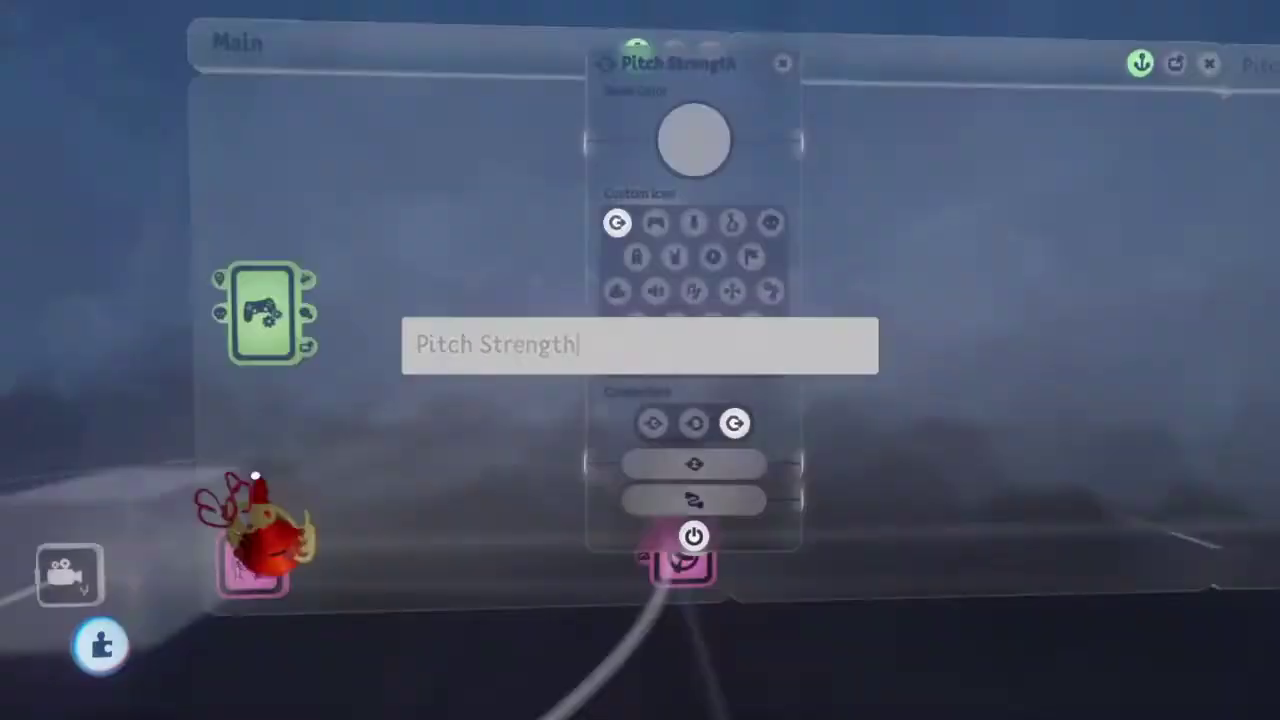
{"action": "key", "text": "Escape"}
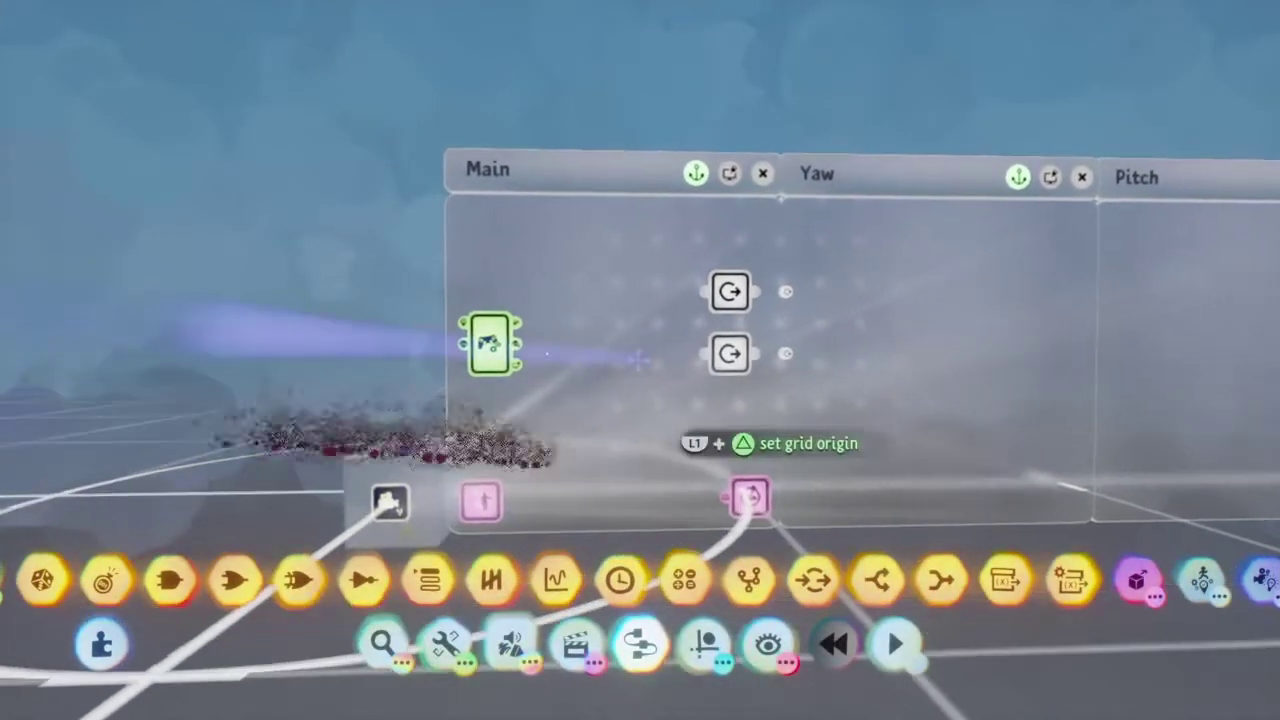
{"action": "scroll", "coordinate": [640, 360], "scroll_direction": "up", "scroll_amount": 3}
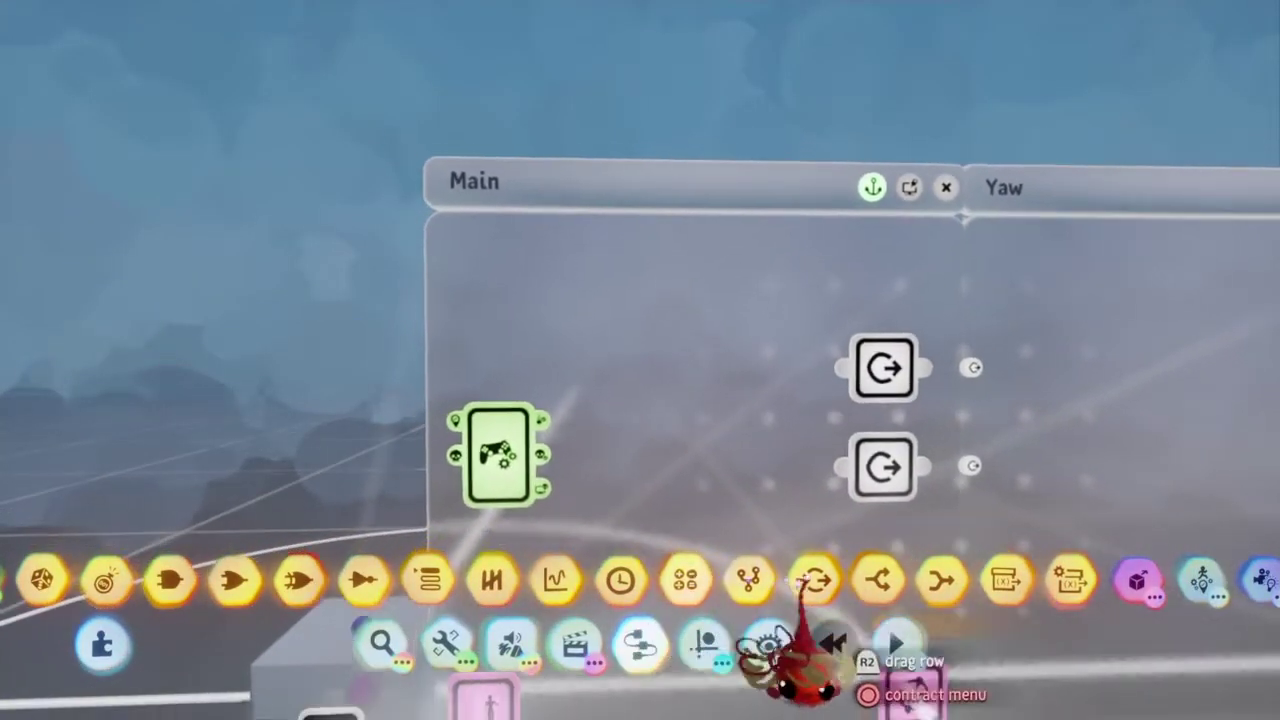
Step: Place a Splitter beside the Controller Sensor and wire the Right Stick output into it
{"action": "left_click", "coordinate": [877, 580]}
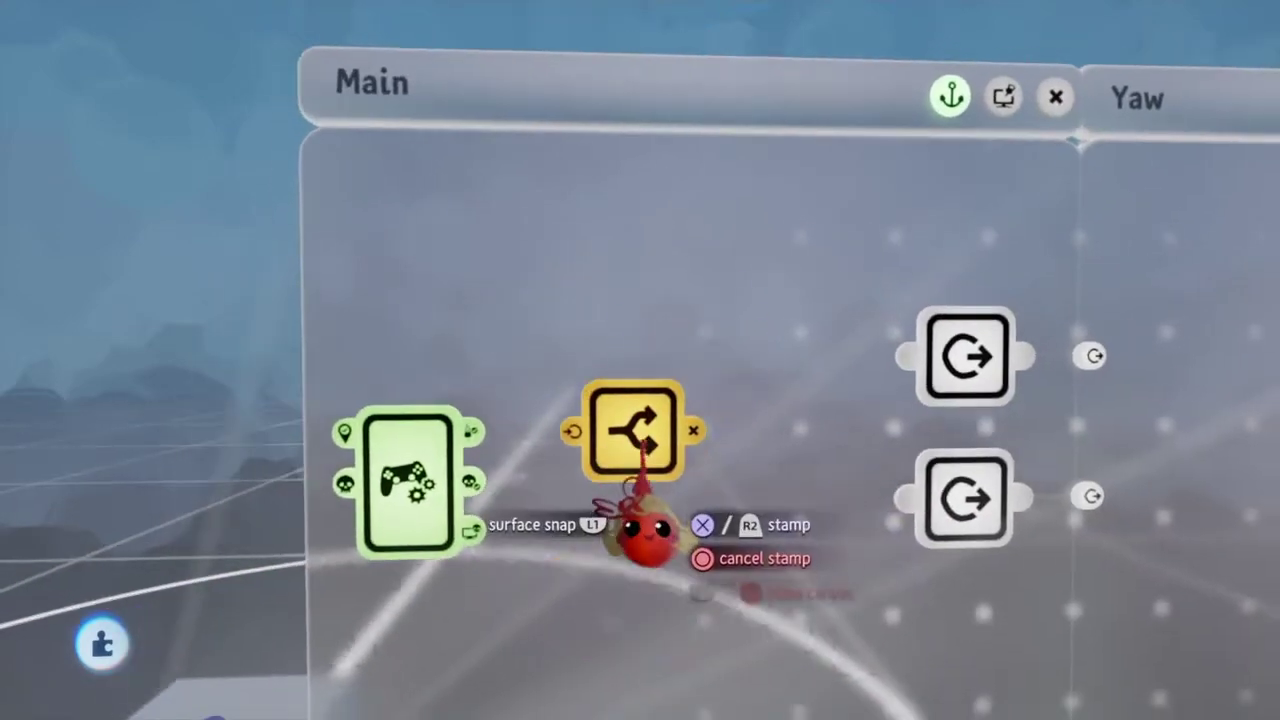
{"action": "left_click", "coordinate": [640, 520]}
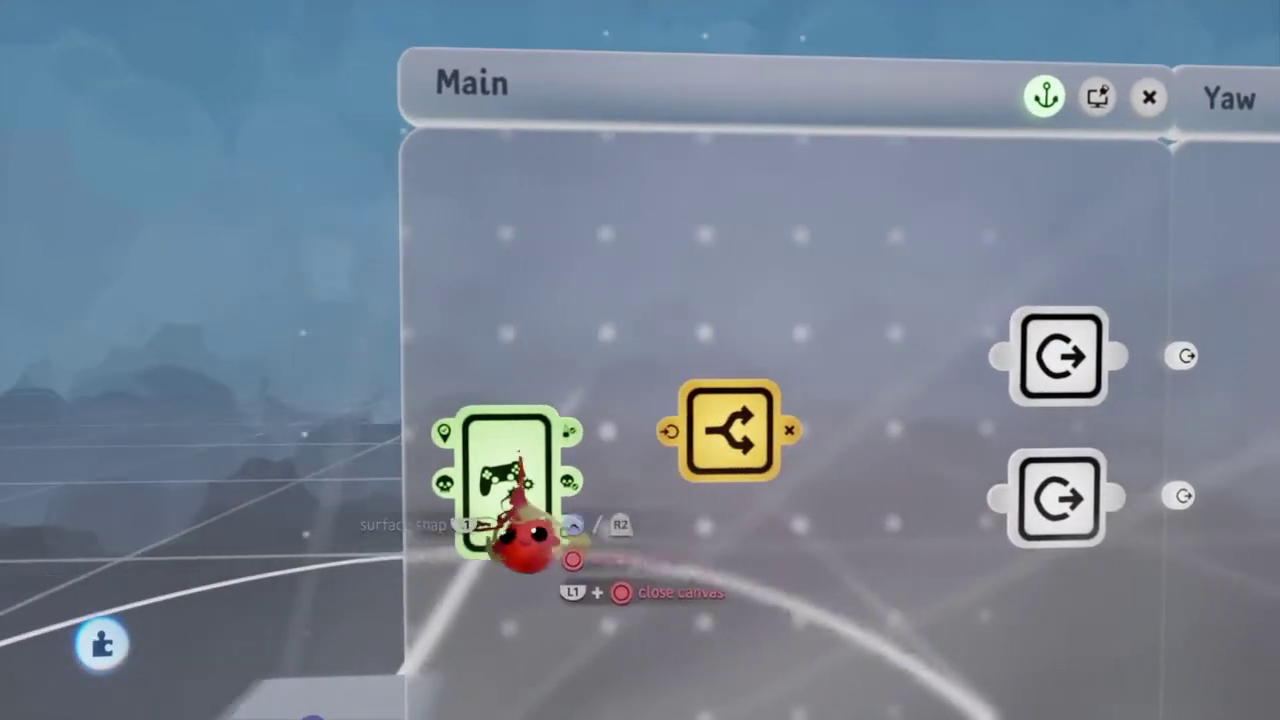
{"action": "left_click", "coordinate": [415, 530]}
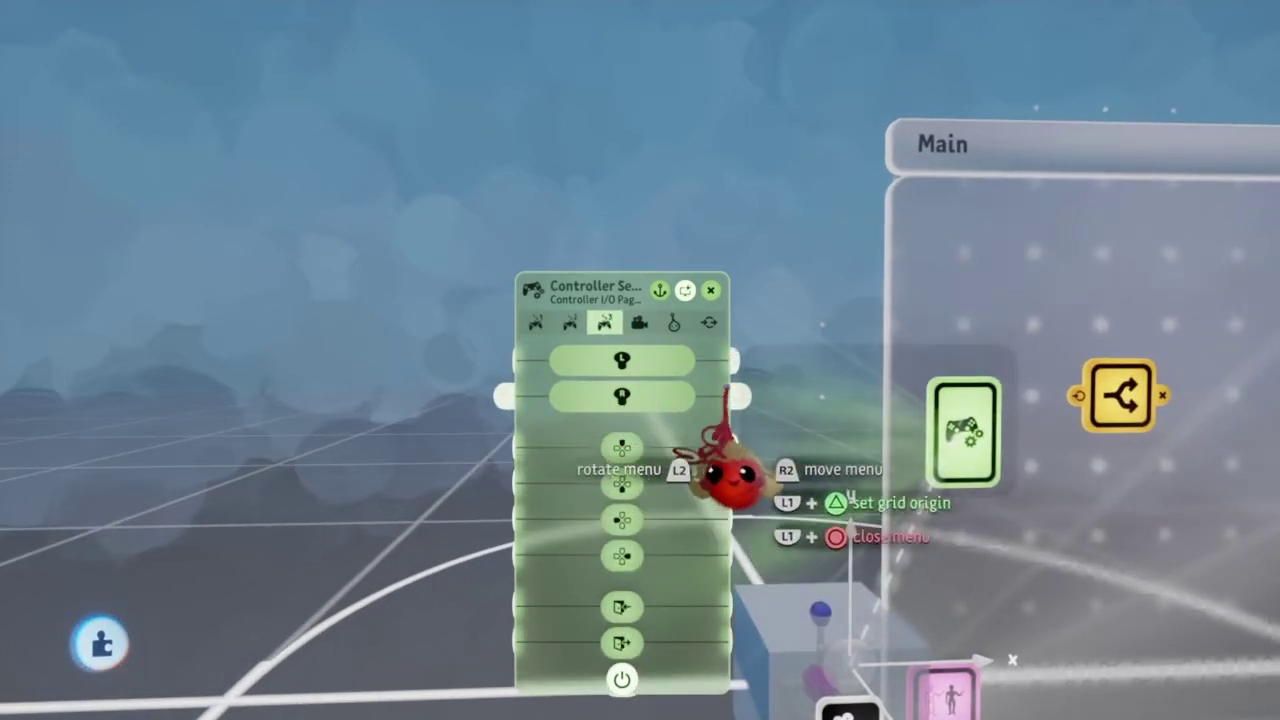
{"action": "left_click", "coordinate": [740, 450]}
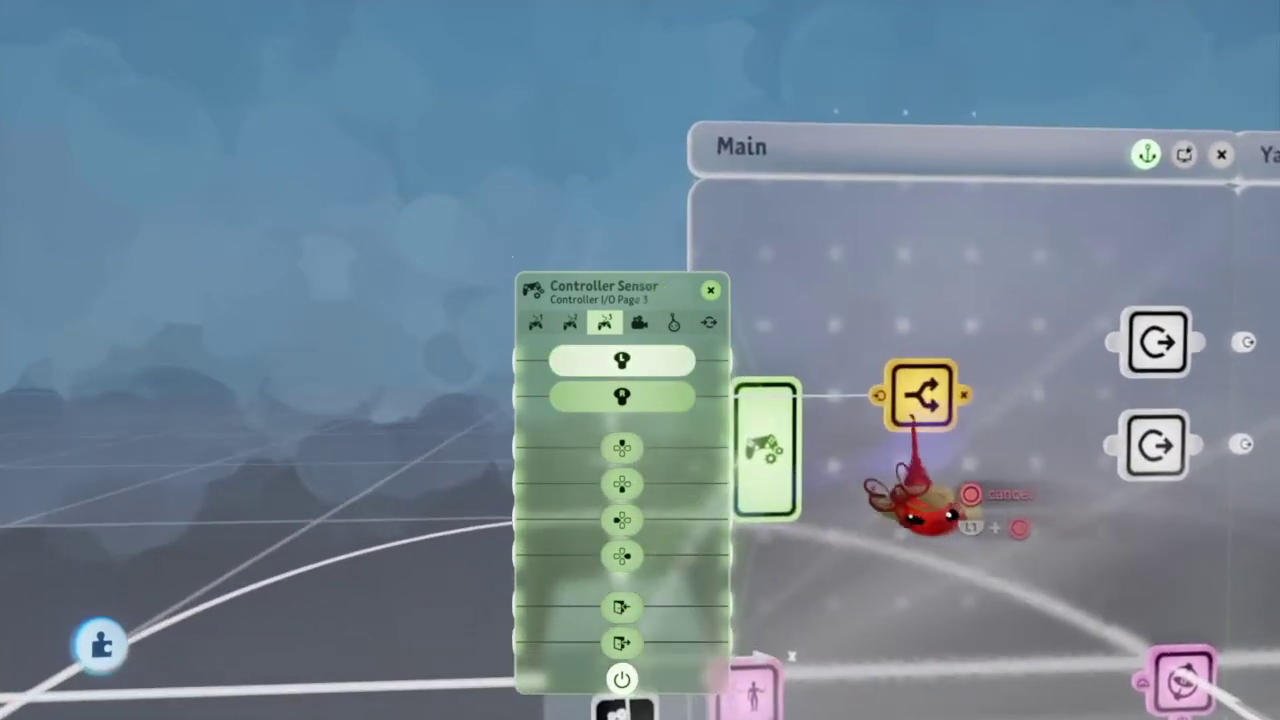
{"action": "left_click", "coordinate": [903, 430]}
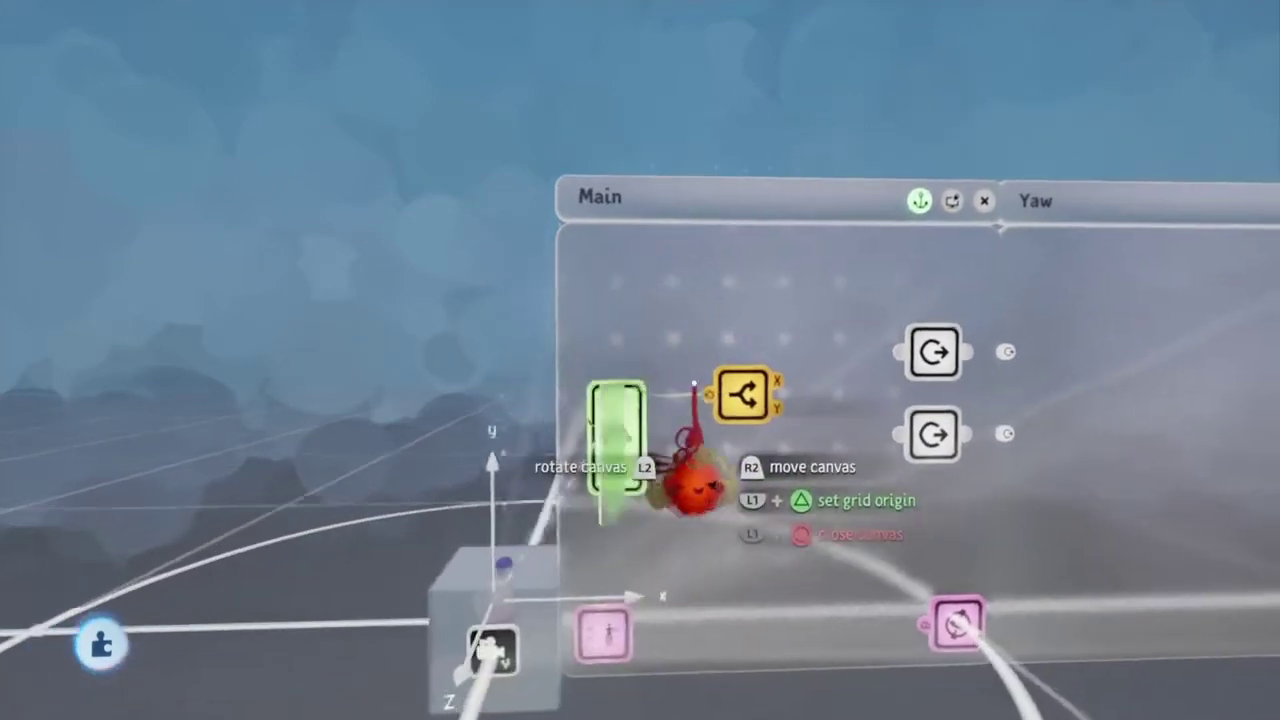
Step: Stamp two Signal Manipulators for the X and Y signals, discarding a stray Calculator
{"action": "key", "text": "square"}
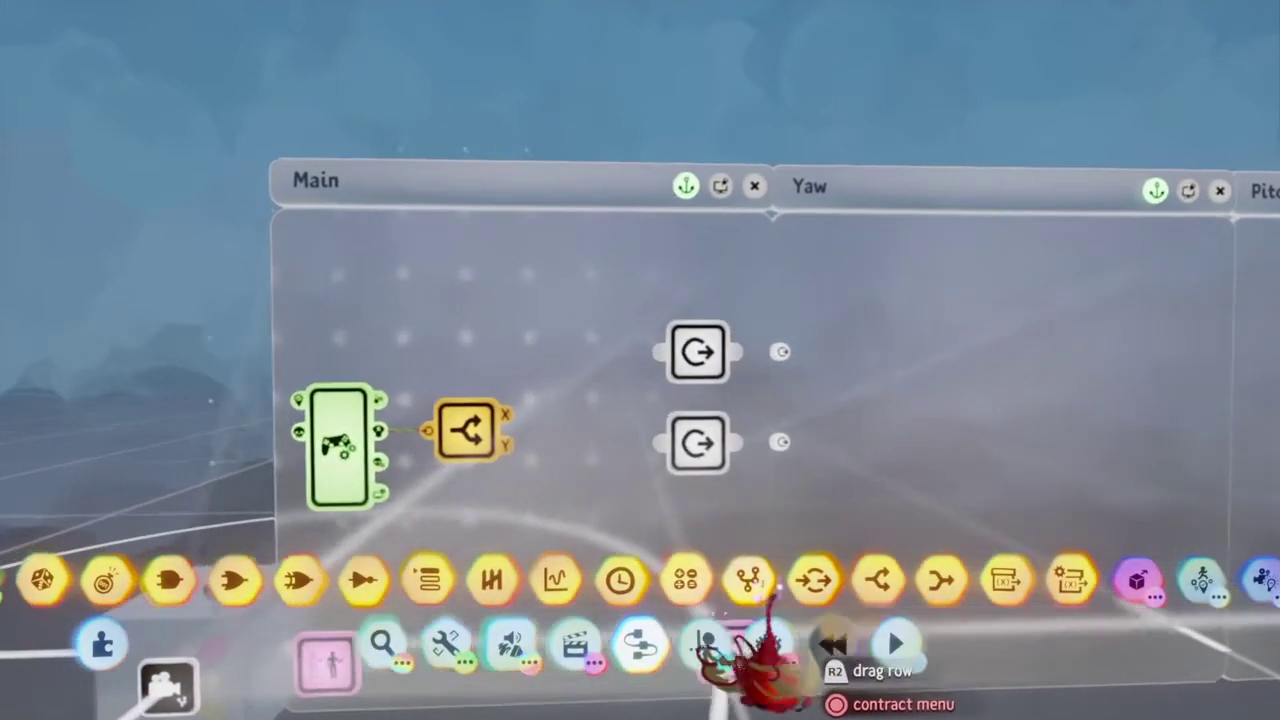
{"action": "left_click", "coordinate": [557, 582]}
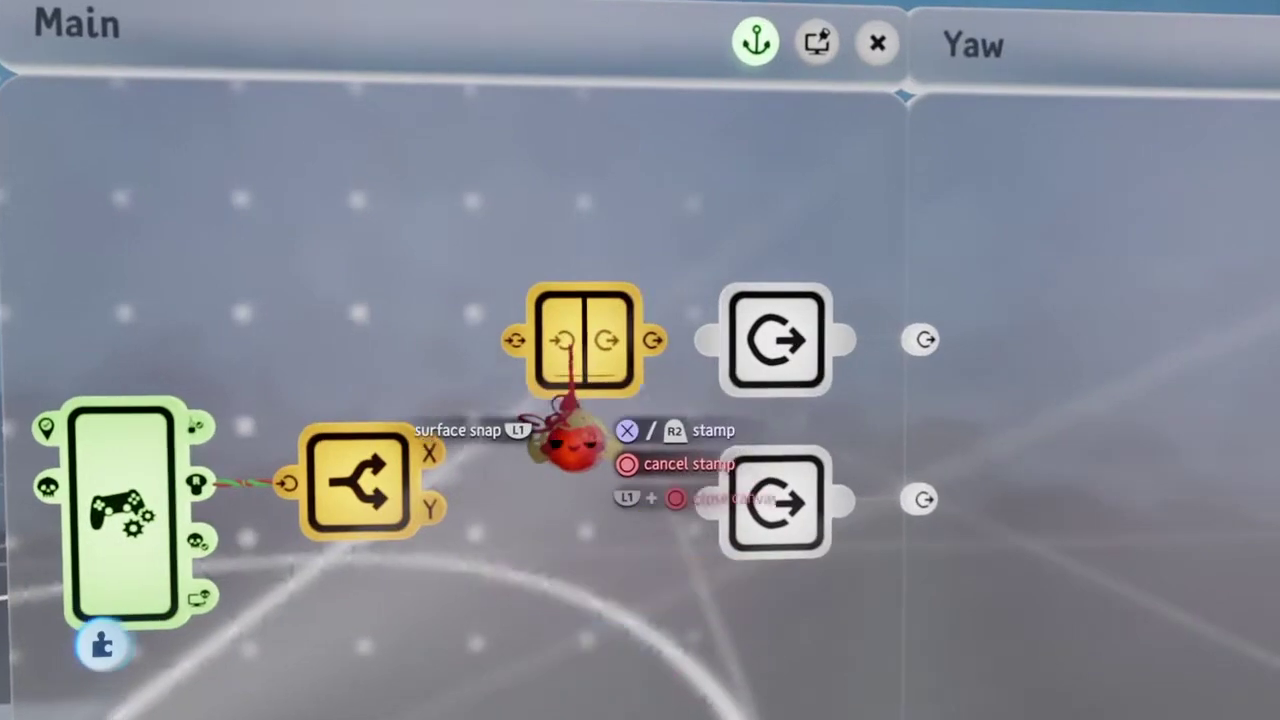
{"action": "left_click", "coordinate": [575, 445]}
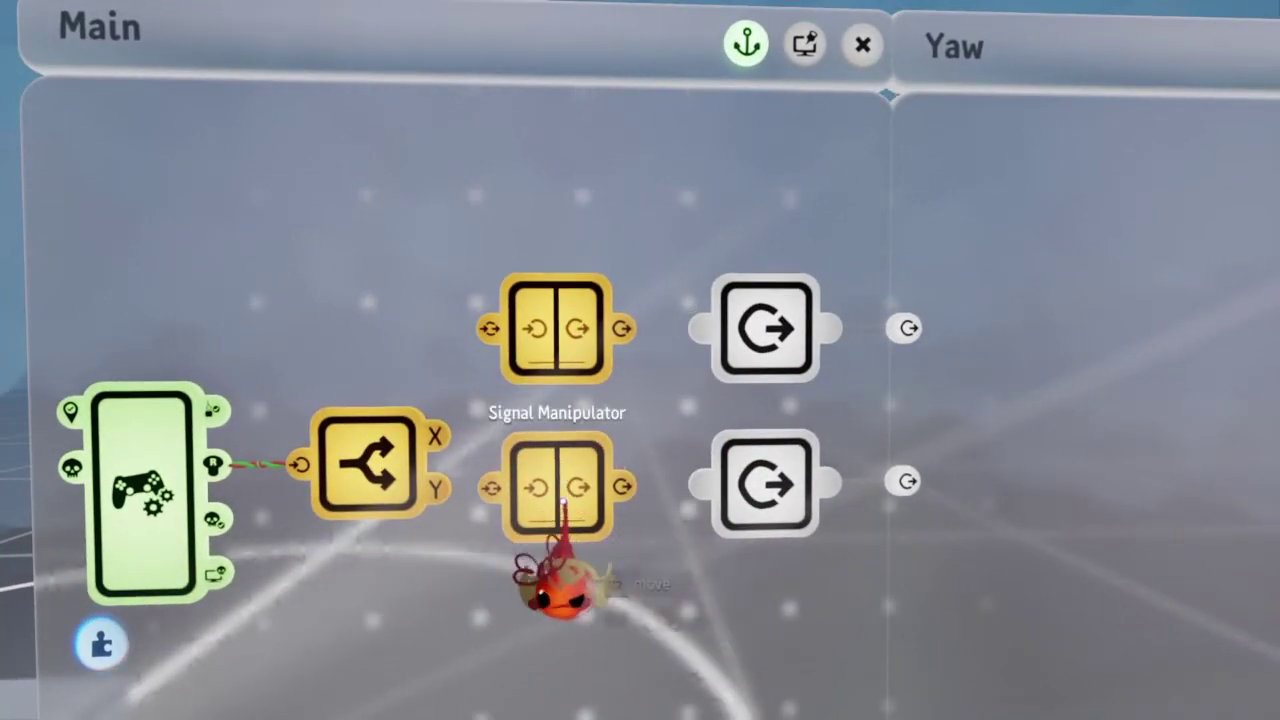
{"action": "left_click", "coordinate": [565, 418]}
{"action": "key", "text": "triangle"}
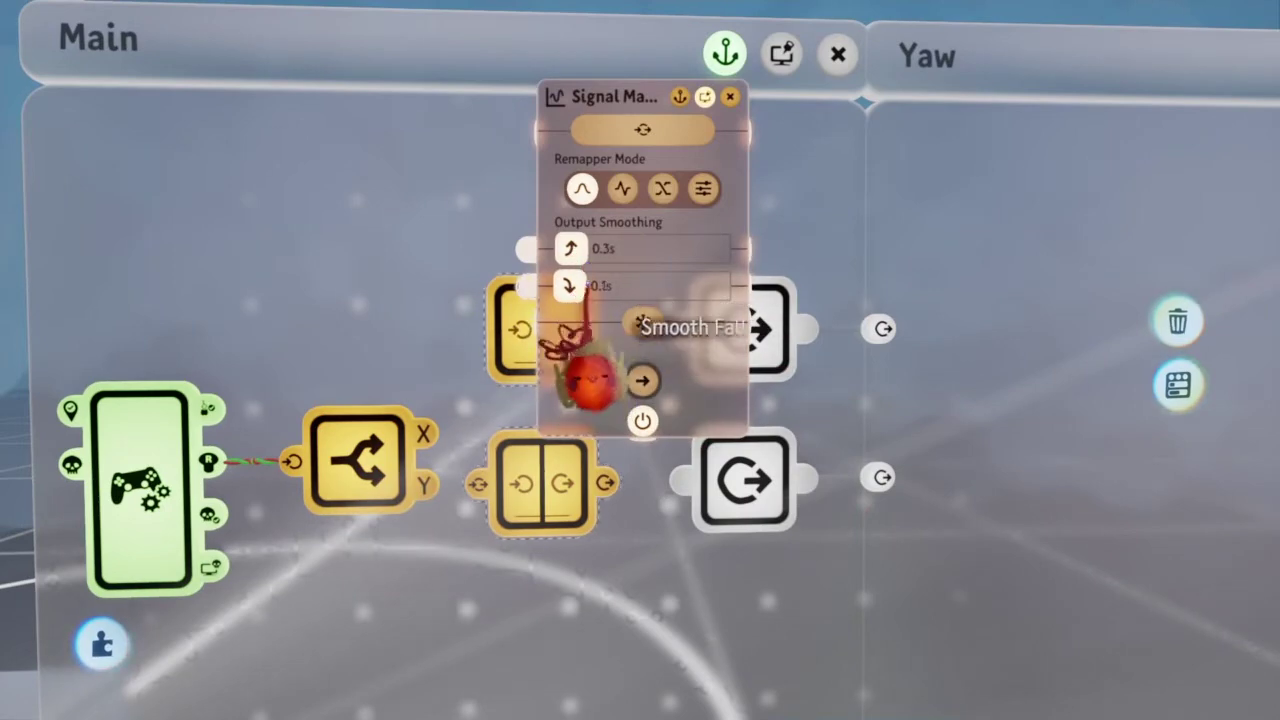
{"action": "key", "text": "circle"}
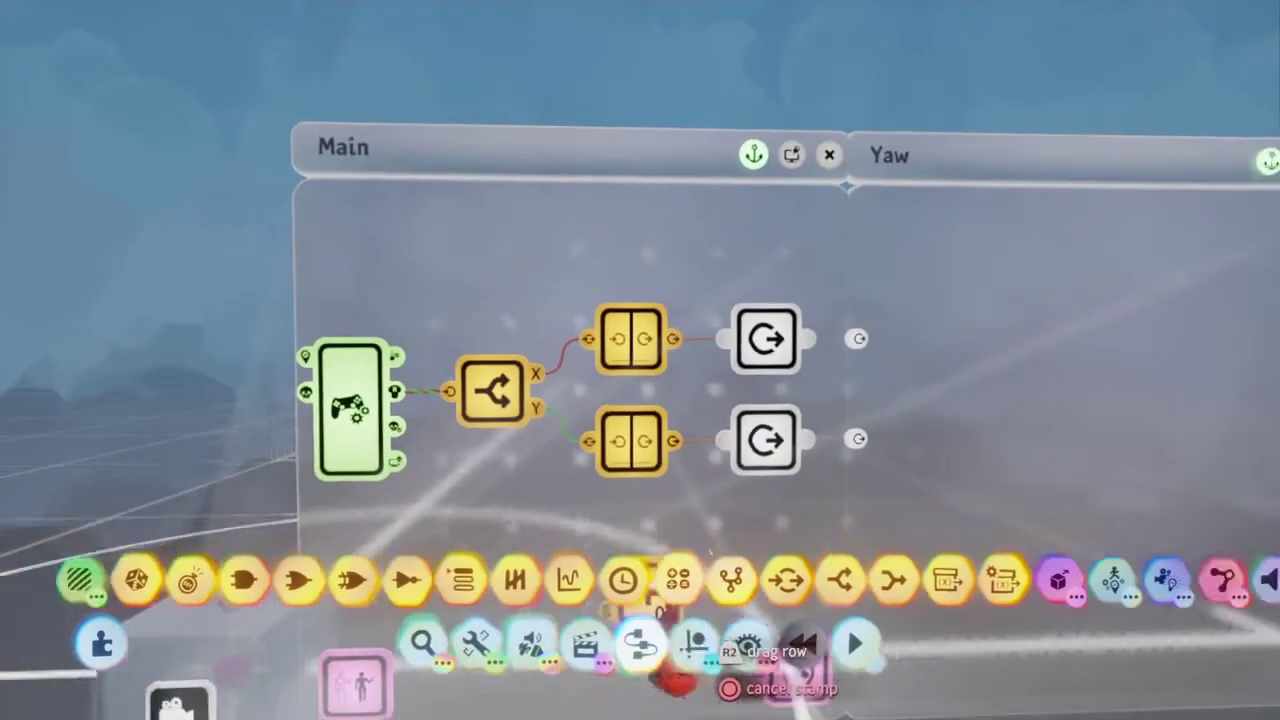
{"action": "left_click", "coordinate": [700, 680]}
{"action": "left_click", "coordinate": [690, 570]}
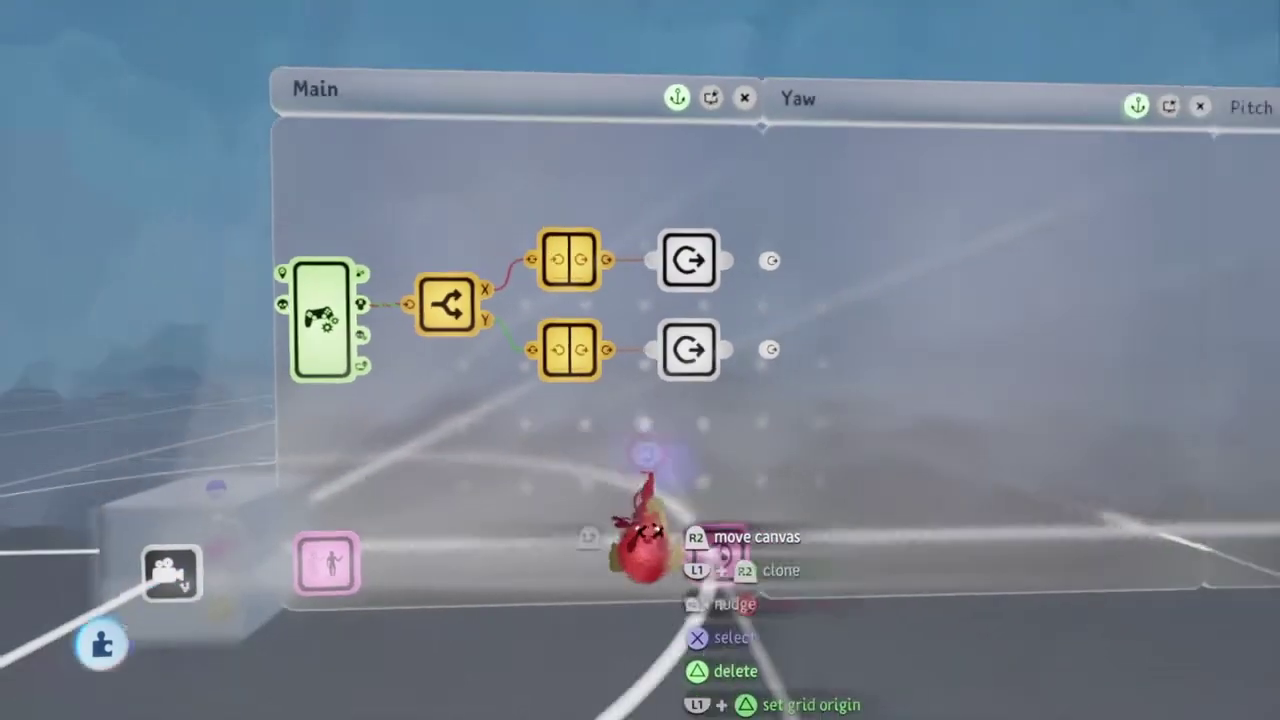
{"action": "left_click", "coordinate": [643, 543]}
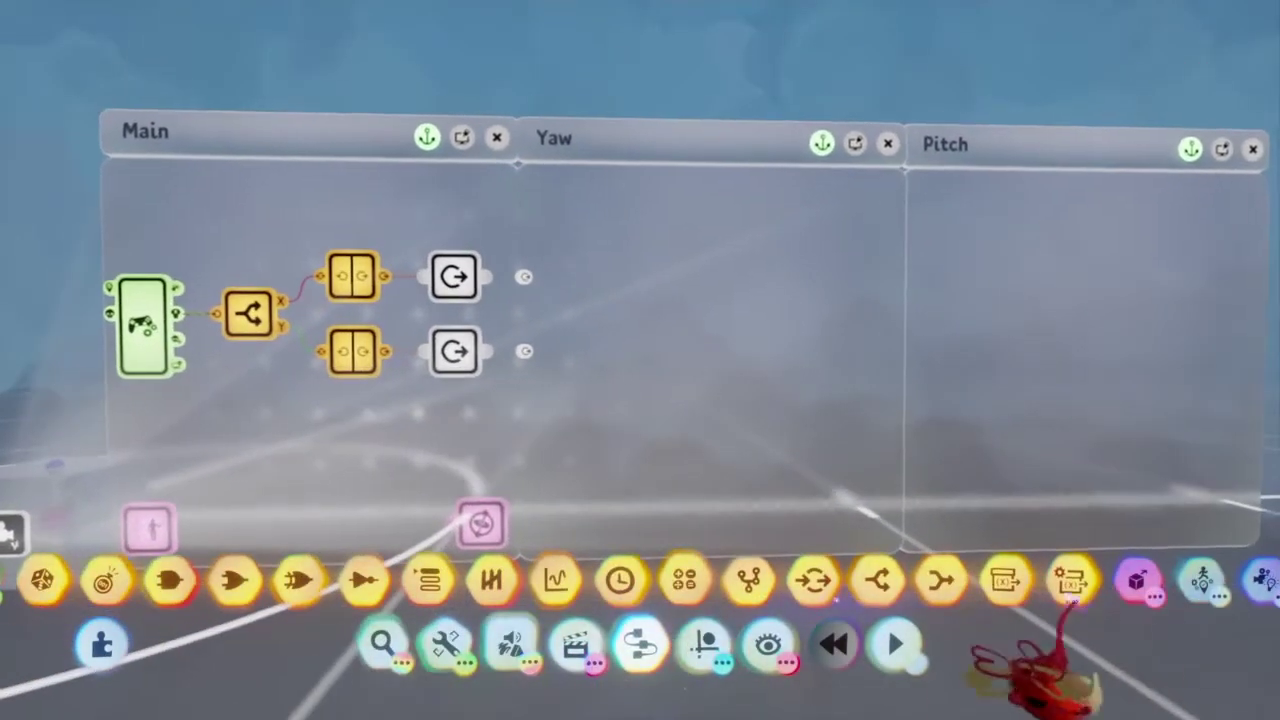
Step: Stamp a Rotator from the mover gadgets on the Yaw canvas and clone it onto the Pitch canvas
{"action": "left_click", "coordinate": [463, 580]}
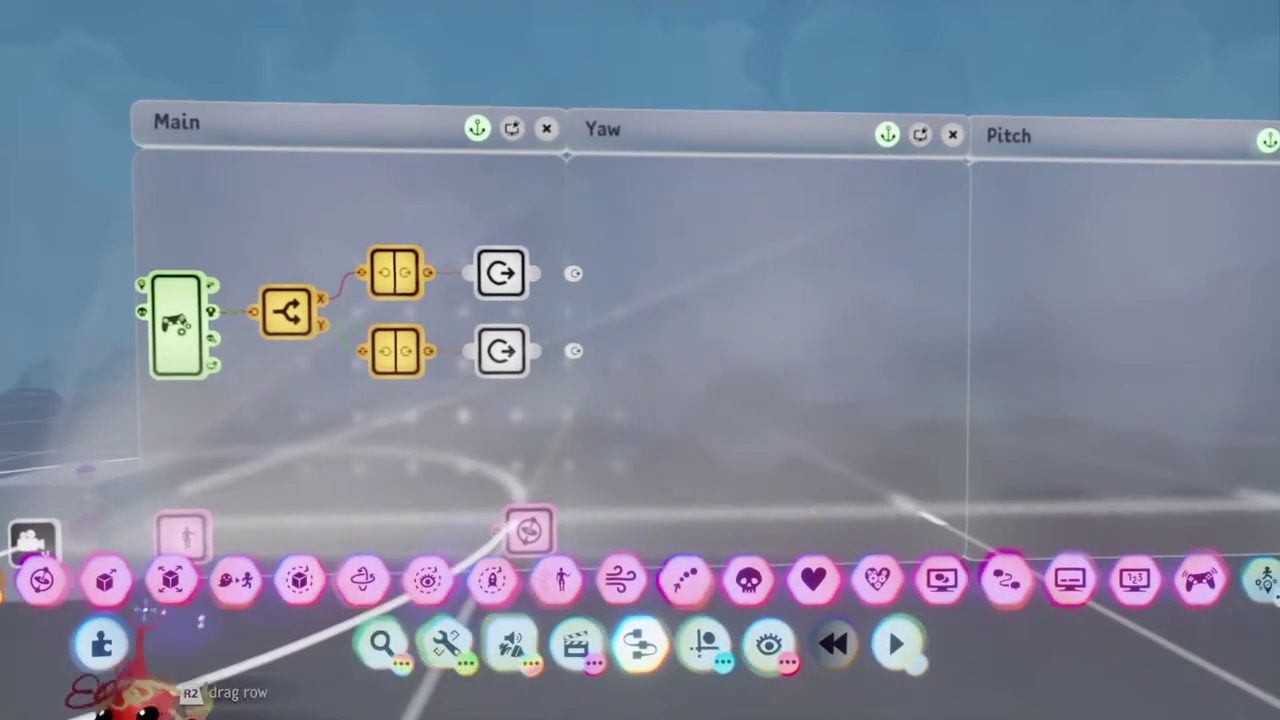
{"action": "left_click", "coordinate": [106, 580]}
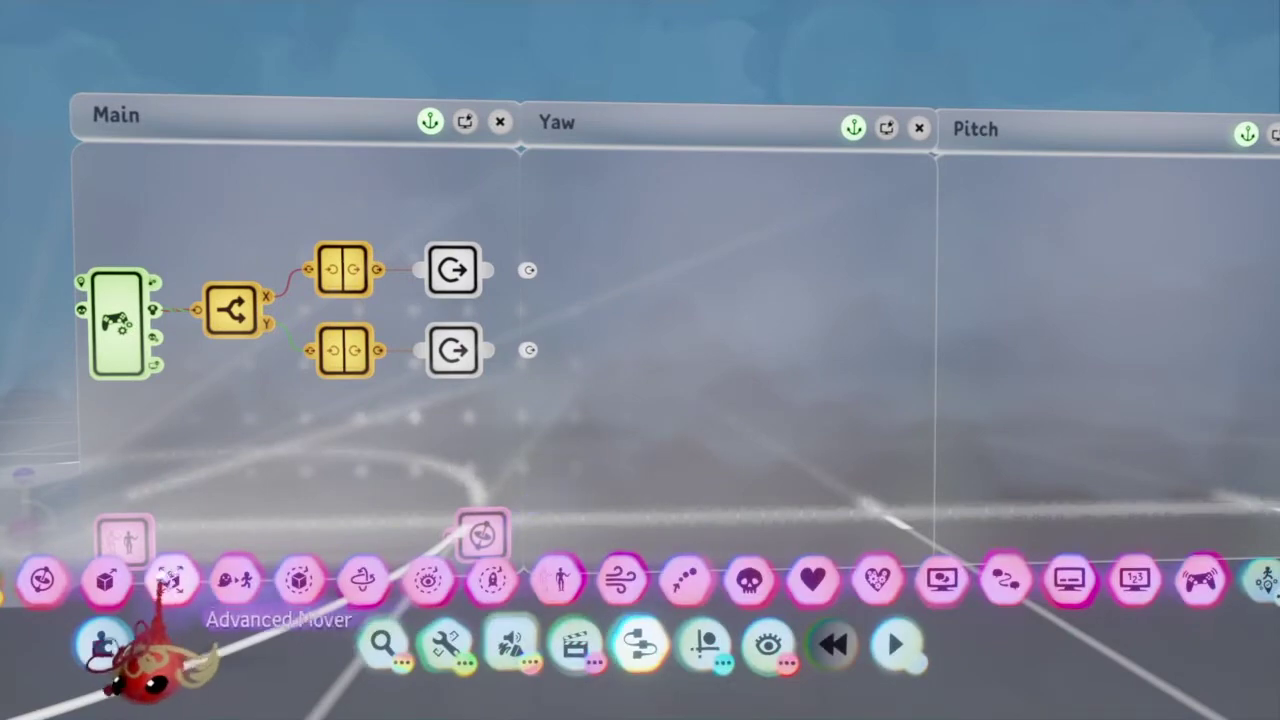
{"action": "left_click", "coordinate": [298, 582]}
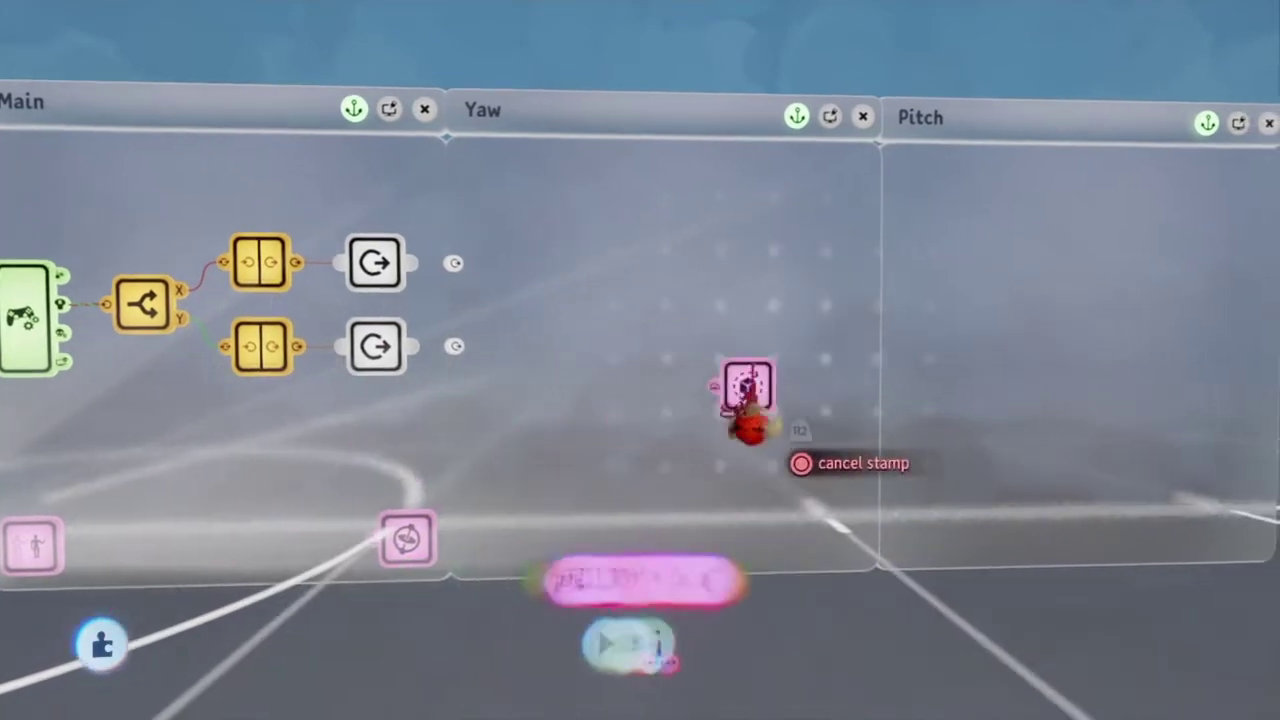
{"action": "left_click", "coordinate": [728, 425]}
{"action": "left_click", "coordinate": [691, 443]}
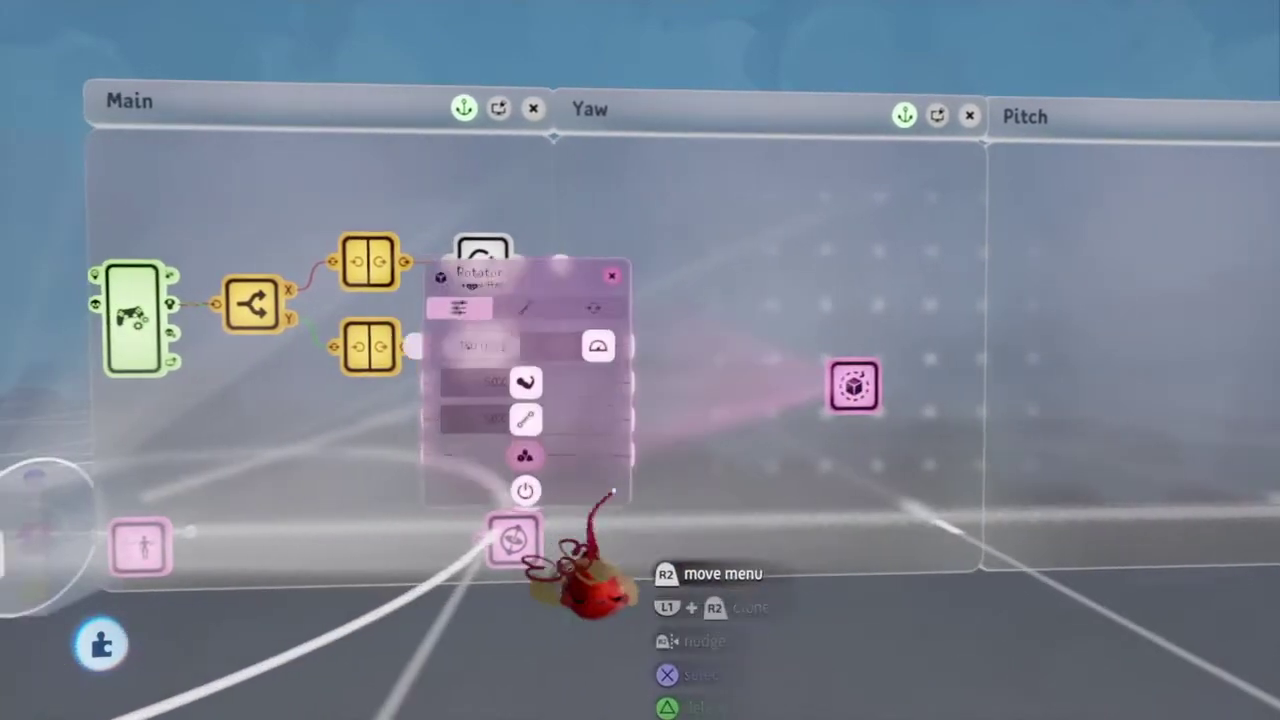
{"action": "key", "text": "Escape"}
{"action": "left_click_drag", "start_coordinate": [790, 390], "coordinate": [1035, 425]}
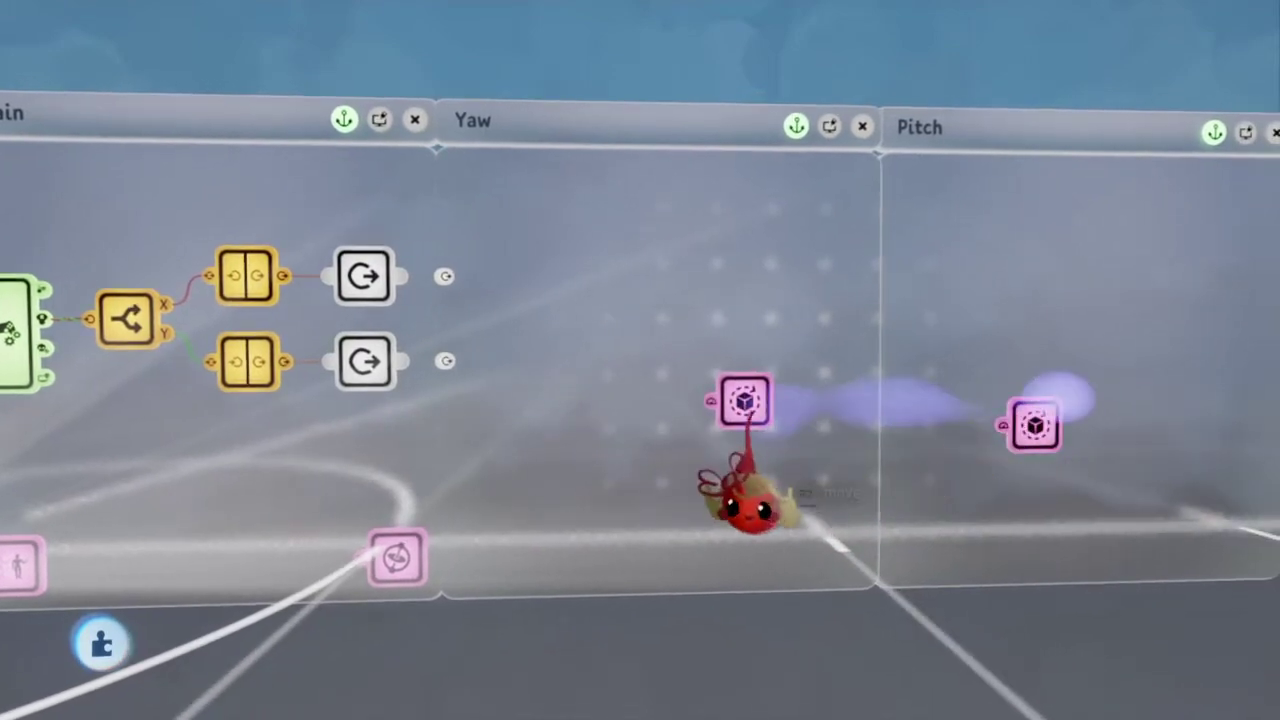
{"action": "left_click", "coordinate": [743, 405]}
{"action": "key", "text": "Escape"}
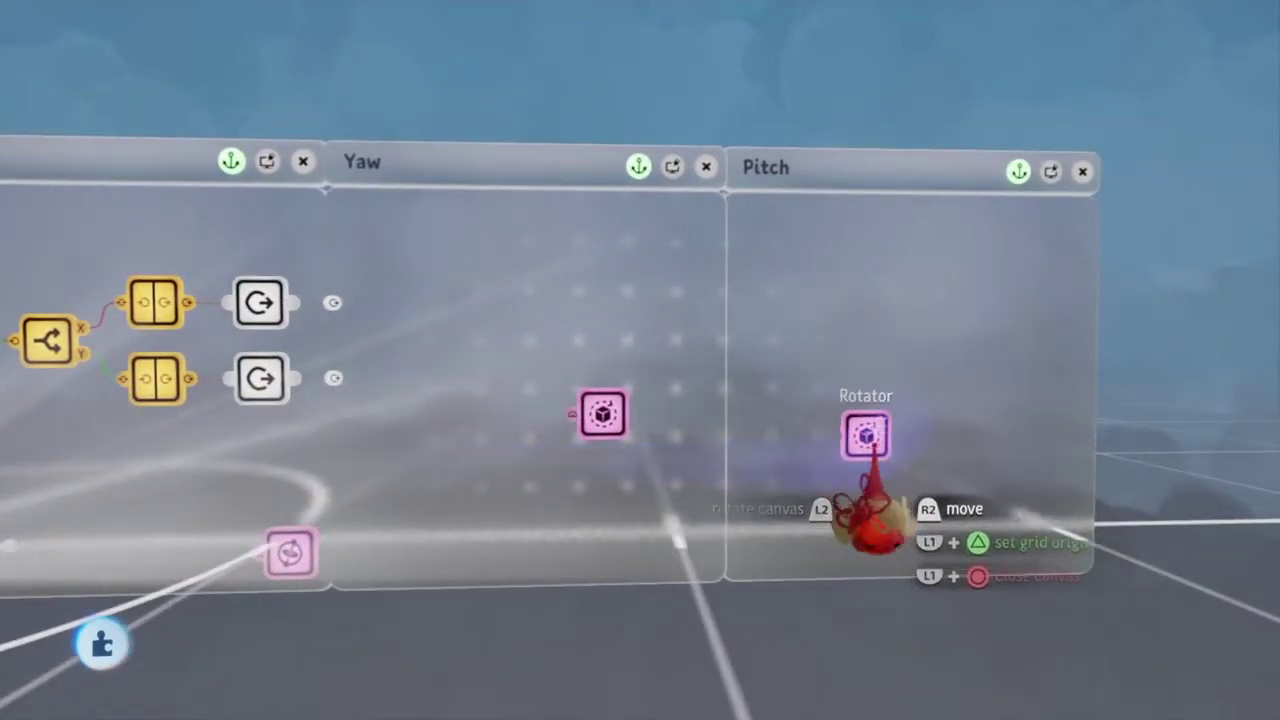
Step: Open the Yaw Rotator's properties while orbiting the view around the Main canvas
{"action": "left_click", "coordinate": [618, 413]}
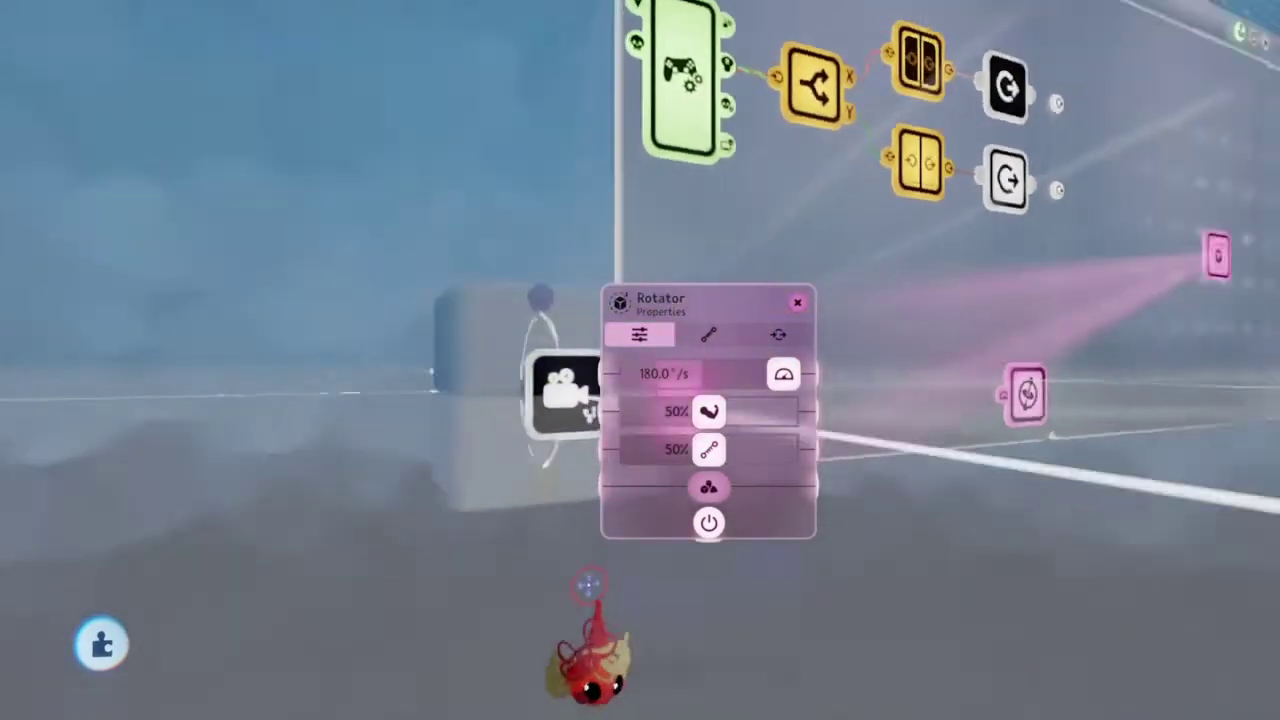
{"action": "middle_click_drag", "start_coordinate": [589, 585], "coordinate": [342, 478]}
{"action": "key", "text": "Escape"}
{"action": "middle_click_drag", "start_coordinate": [100, 700], "coordinate": [190, 555]}
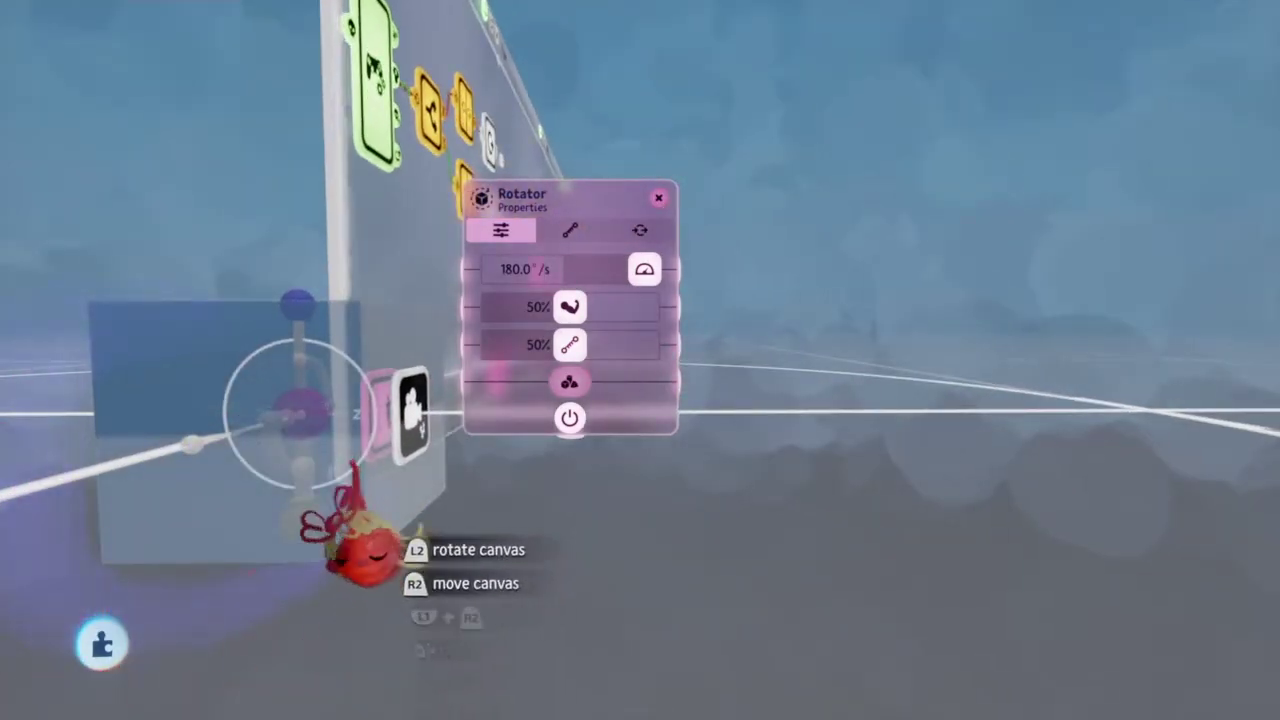
{"action": "middle_click_drag", "start_coordinate": [357, 540], "coordinate": [635, 470]}
{"action": "middle_click_drag", "start_coordinate": [600, 515], "coordinate": [297, 468]}
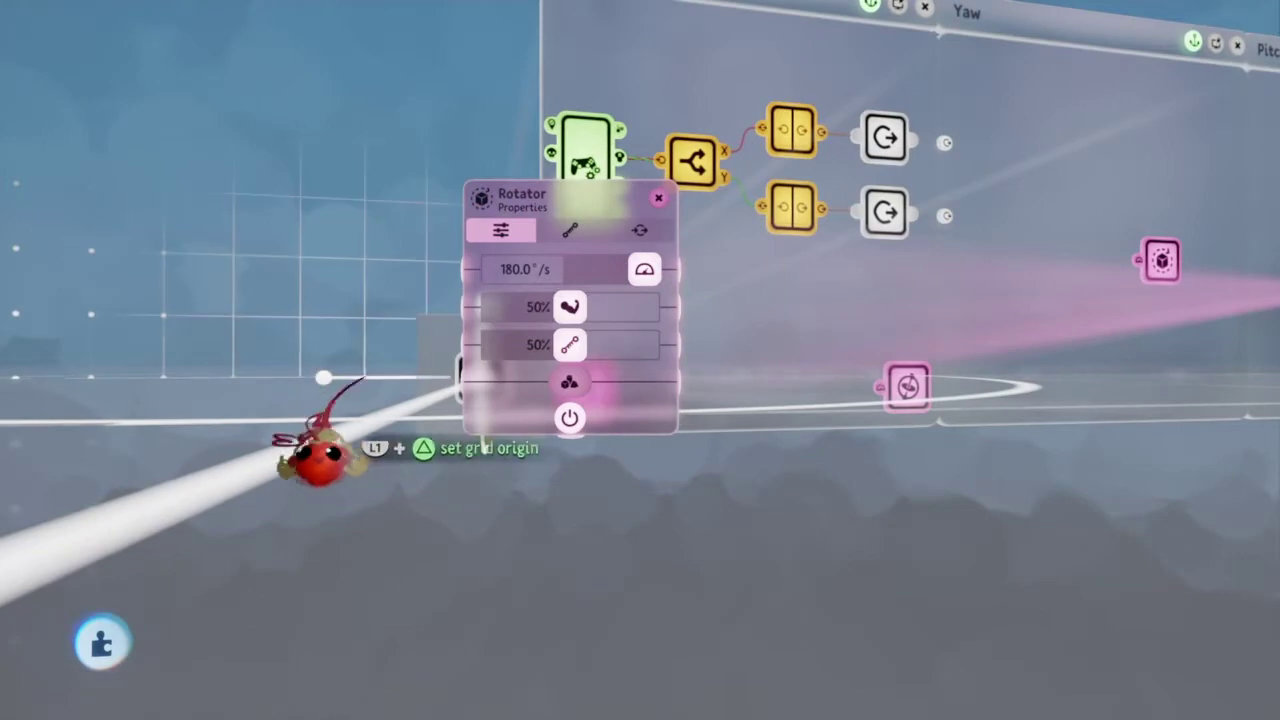
{"action": "middle_click_drag", "start_coordinate": [380, 272], "coordinate": [600, 320]}
{"action": "key", "text": "Escape"}
Step: Reopen the Rotator's properties and raise both 50% settings to 100%, keeping 180.0°/s speed
{"action": "left_click", "coordinate": [611, 246]}
{"action": "middle_click_drag", "start_coordinate": [566, 371], "coordinate": [575, 434]}
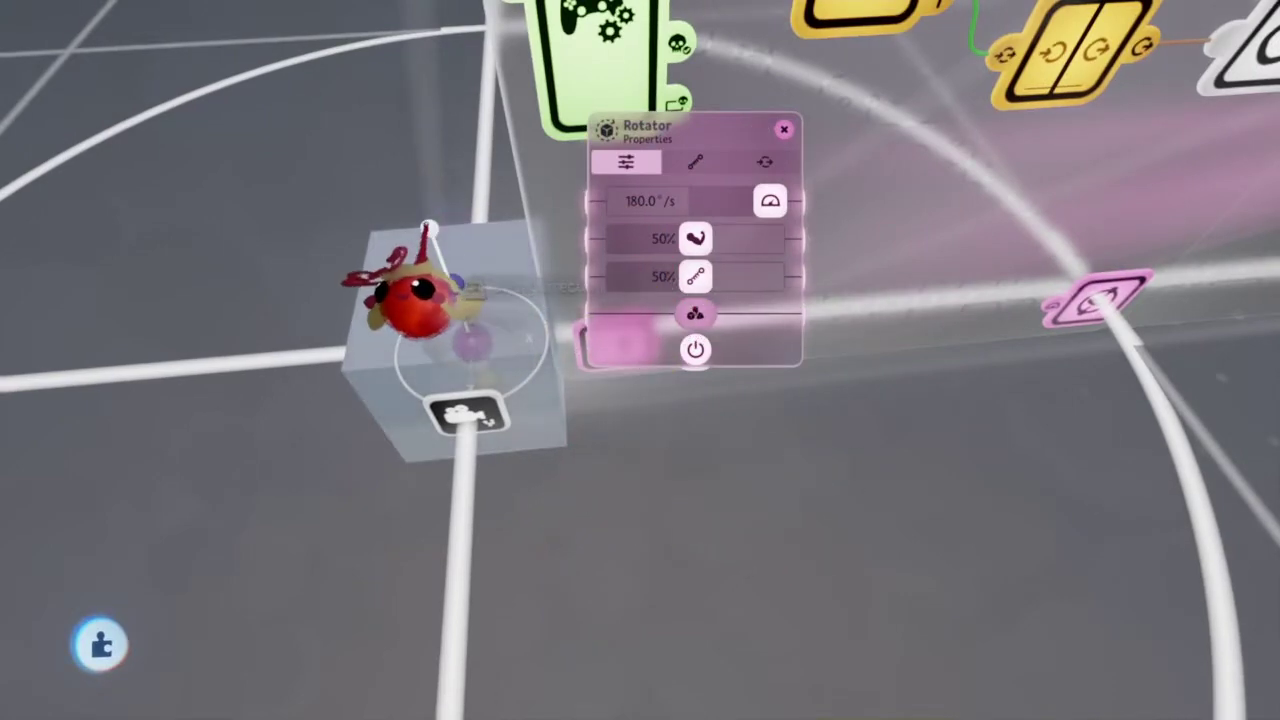
{"action": "middle_click_drag", "start_coordinate": [575, 434], "coordinate": [480, 300]}
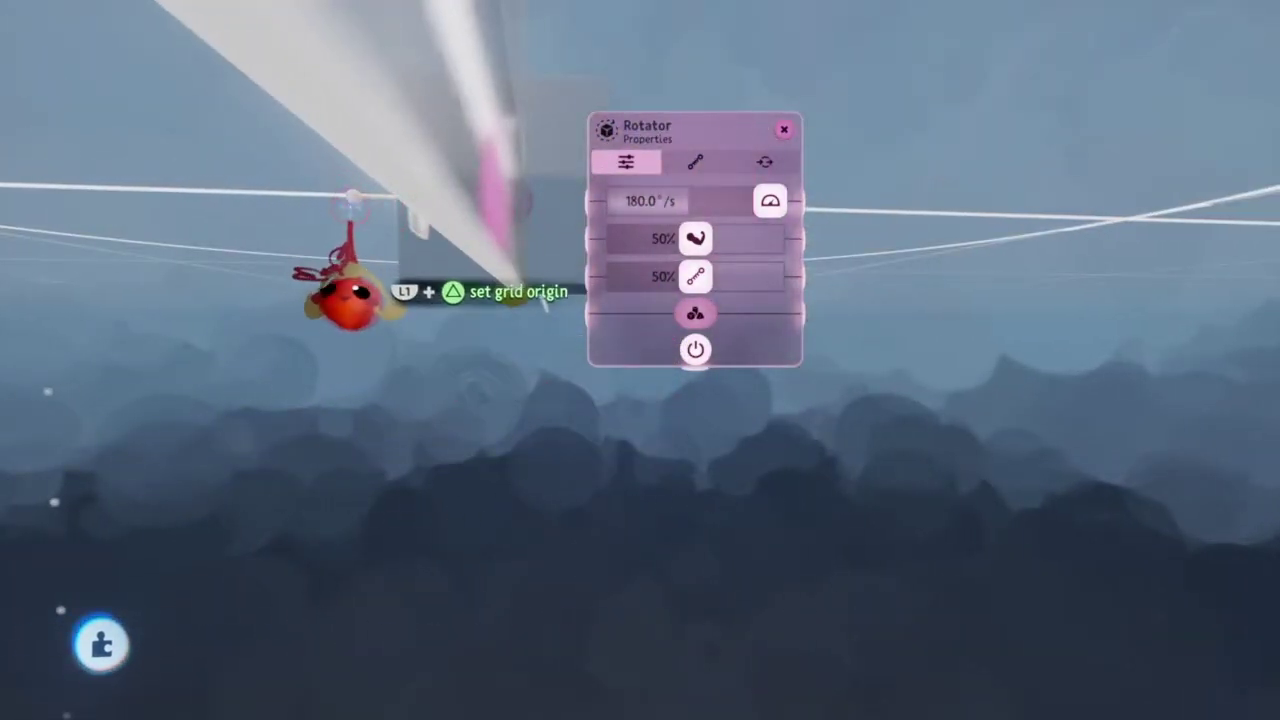
{"action": "middle_click_drag", "start_coordinate": [508, 572], "coordinate": [686, 329]}
{"action": "left_click_drag", "start_coordinate": [696, 238], "coordinate": [880, 362]}
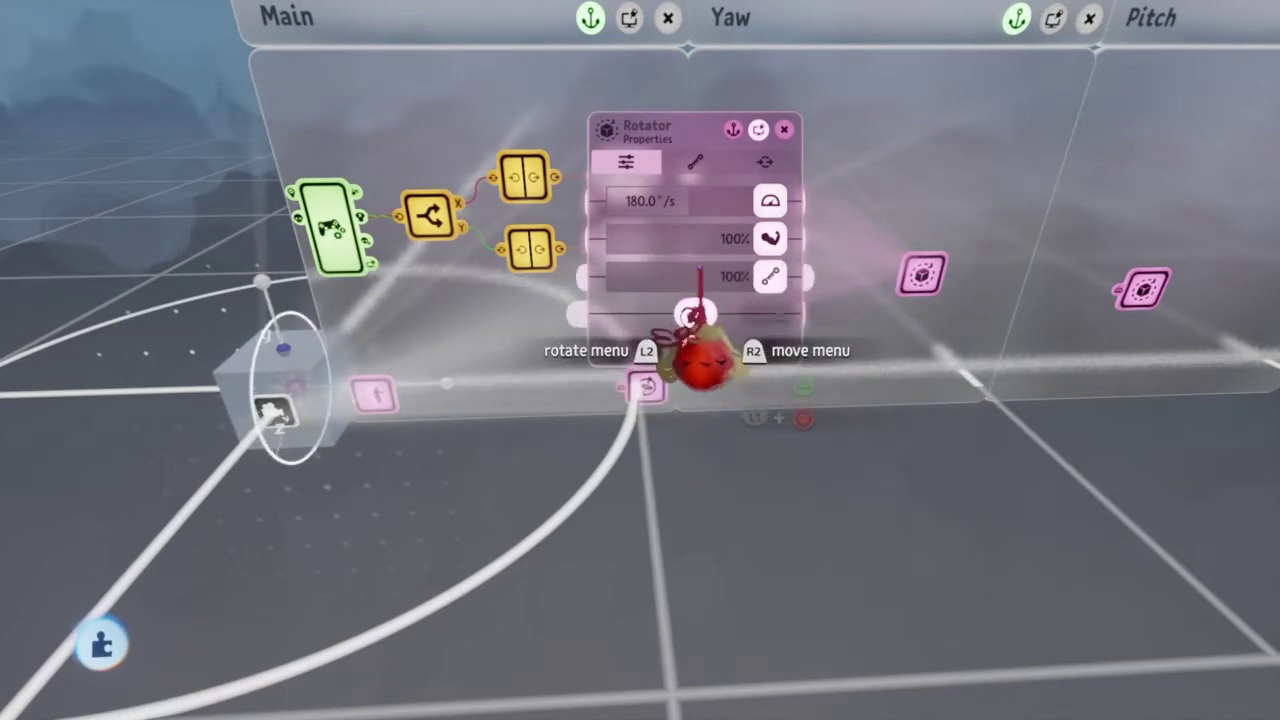
Step: Set the Rotator's Rotation Speed to 300°/s, with strength and damping at 100%
{"action": "middle_click_drag", "start_coordinate": [677, 294], "coordinate": [510, 605]}
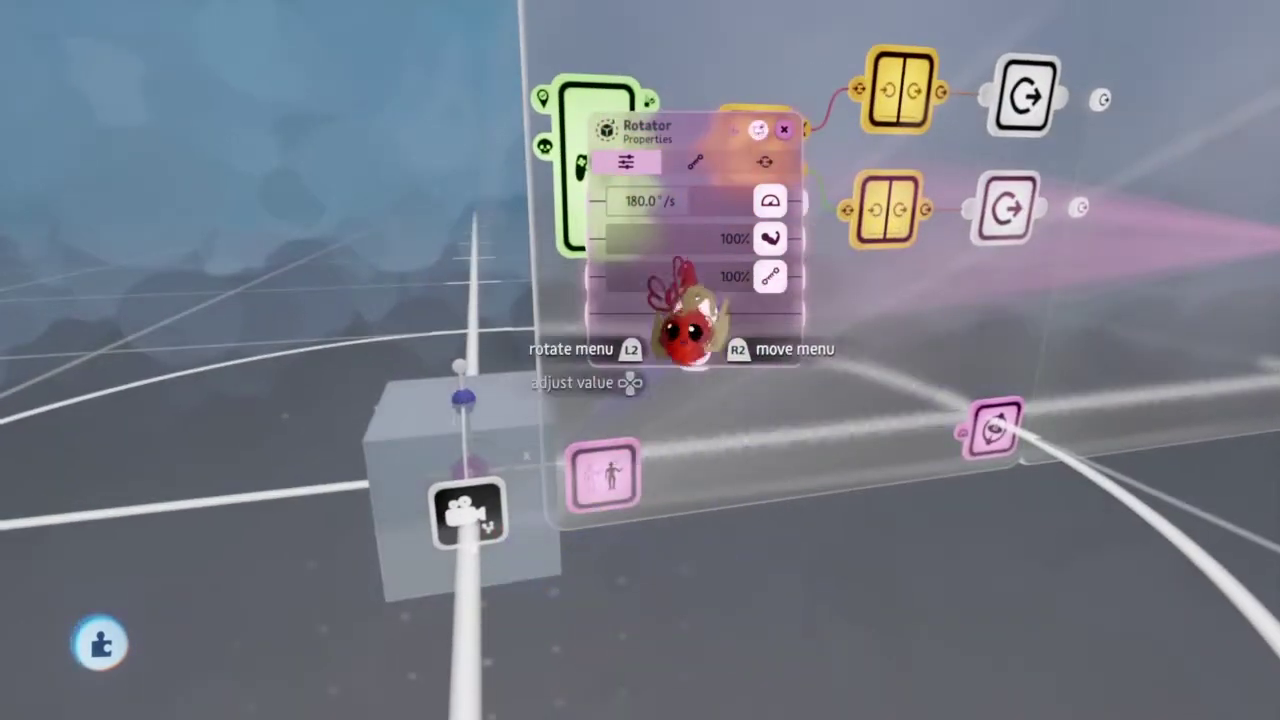
{"action": "middle_click_drag", "start_coordinate": [688, 330], "coordinate": [480, 568]}
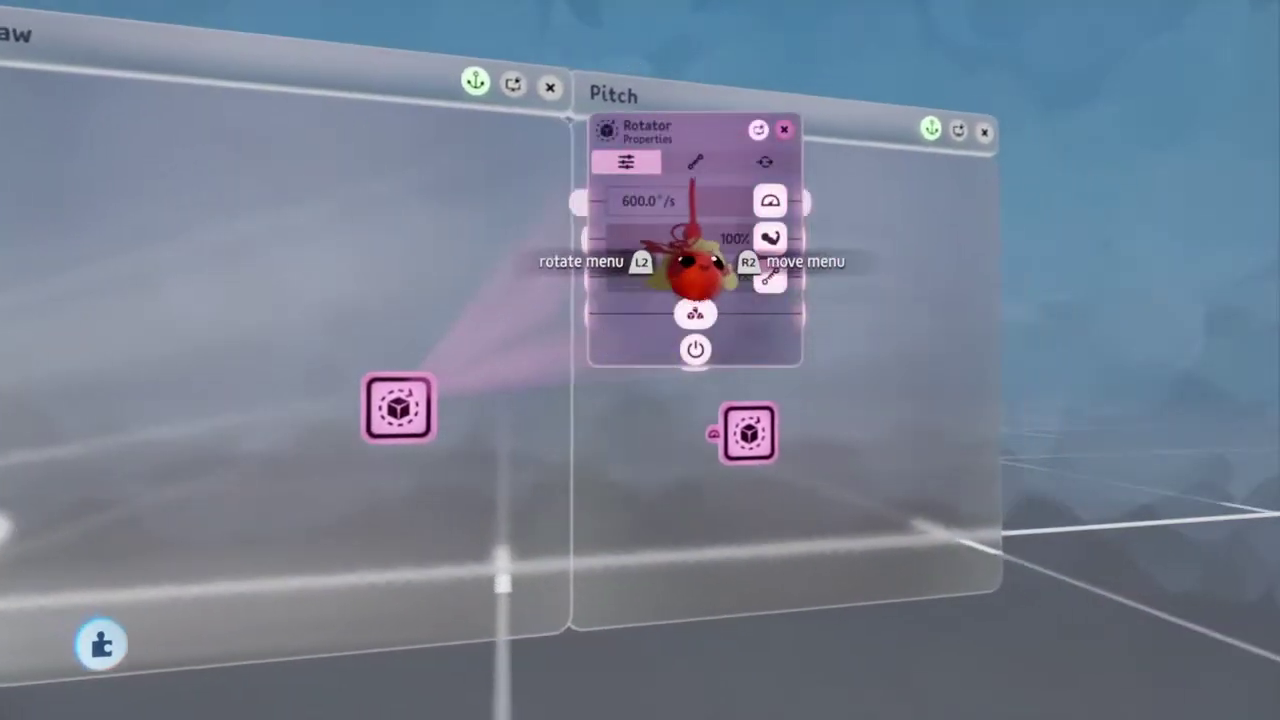
{"action": "left_click", "coordinate": [765, 162]}
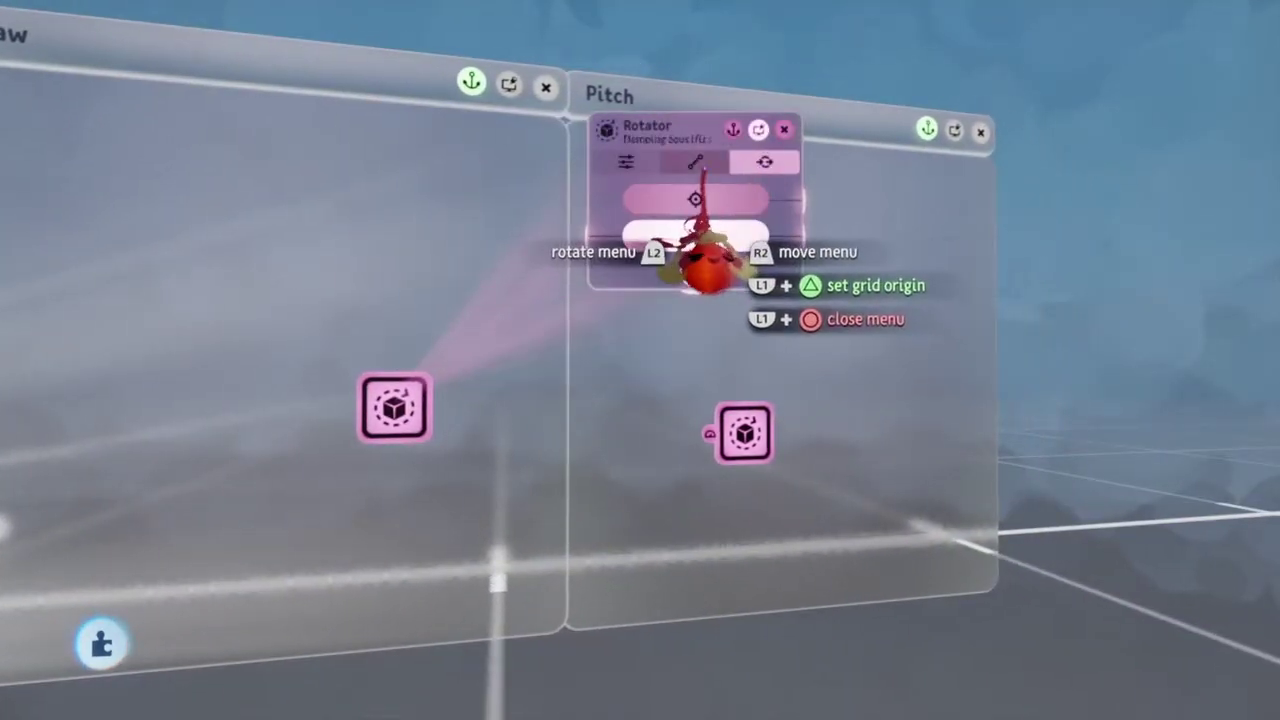
{"action": "left_click", "coordinate": [695, 163]}
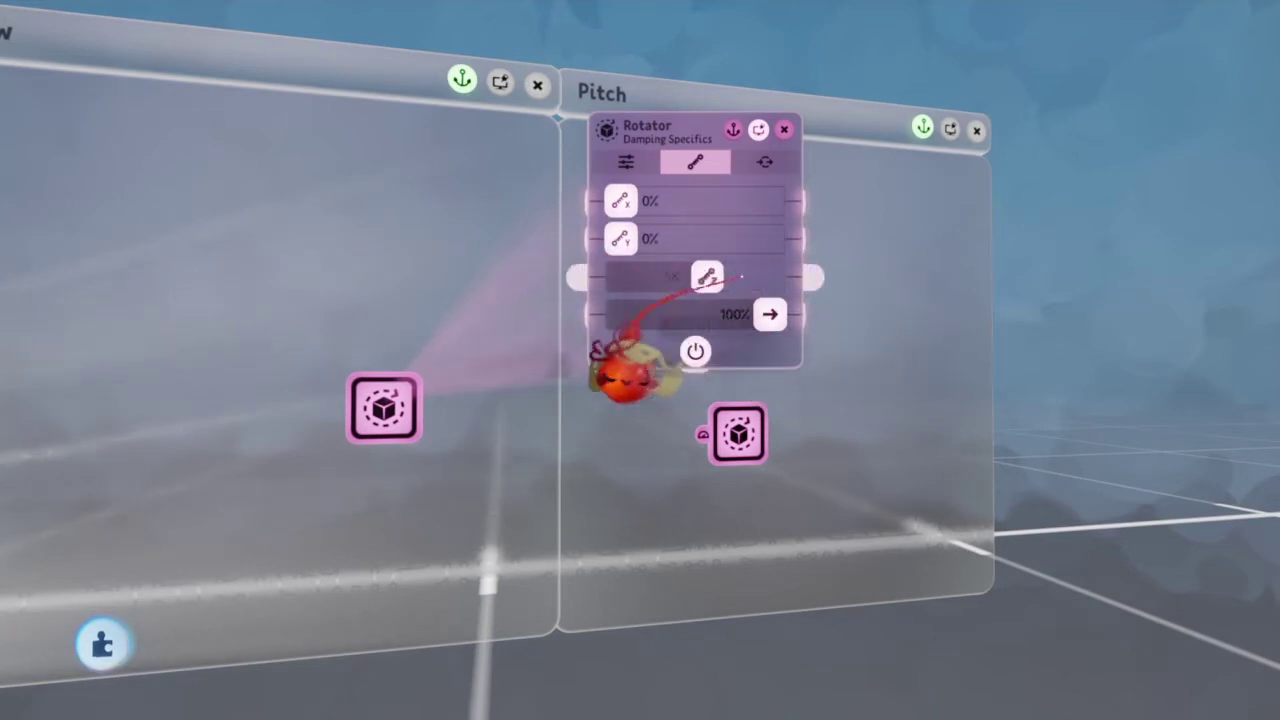
{"action": "left_click", "coordinate": [591, 491]}
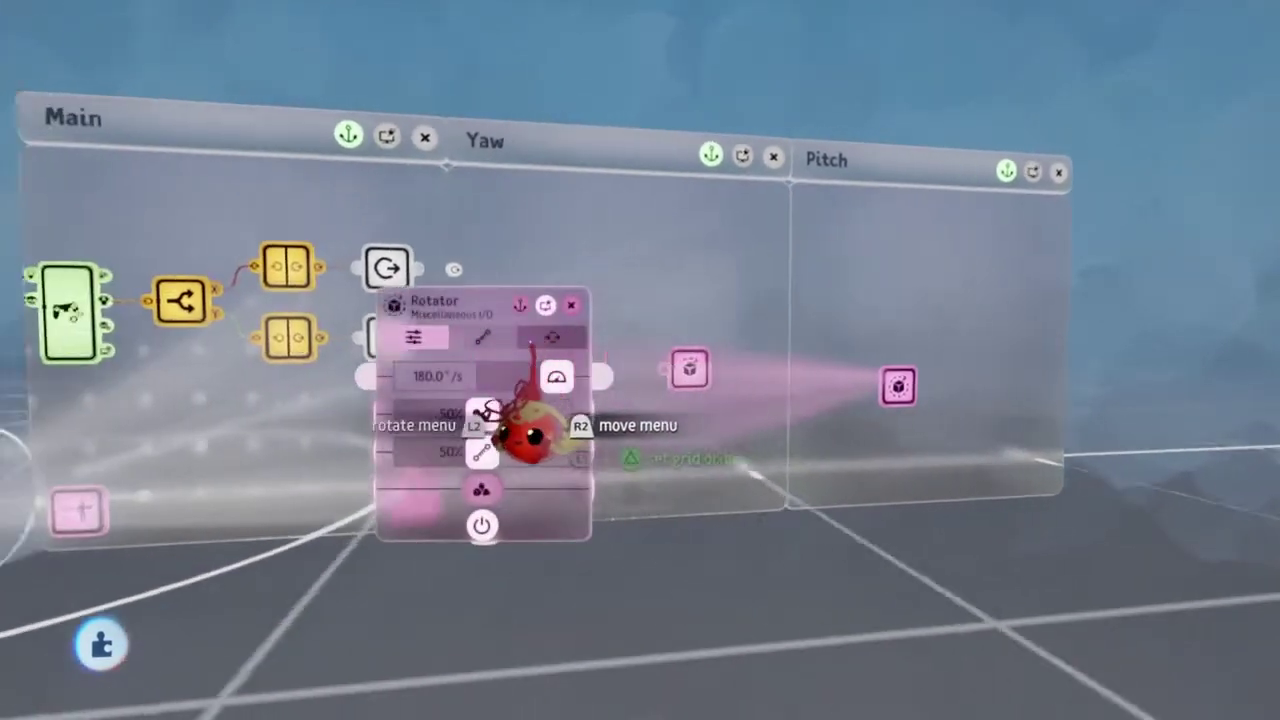
{"action": "key", "text": "Right"}
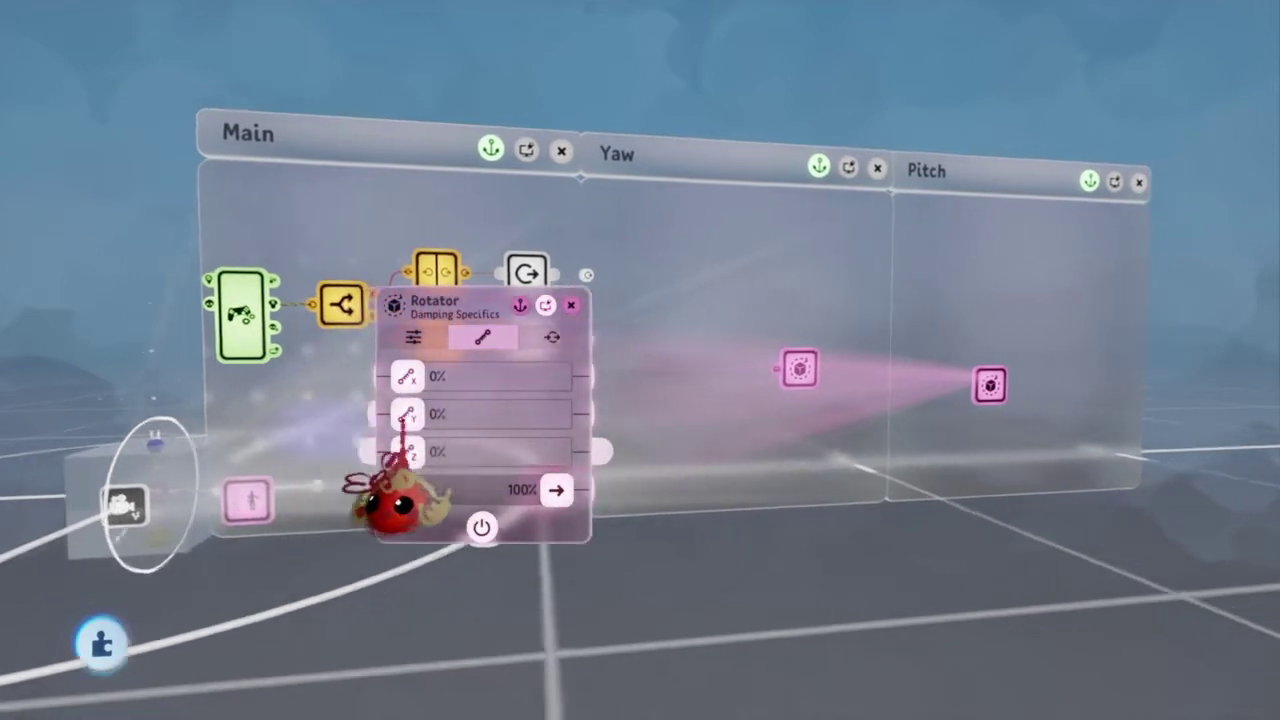
{"action": "key", "text": "Left"}
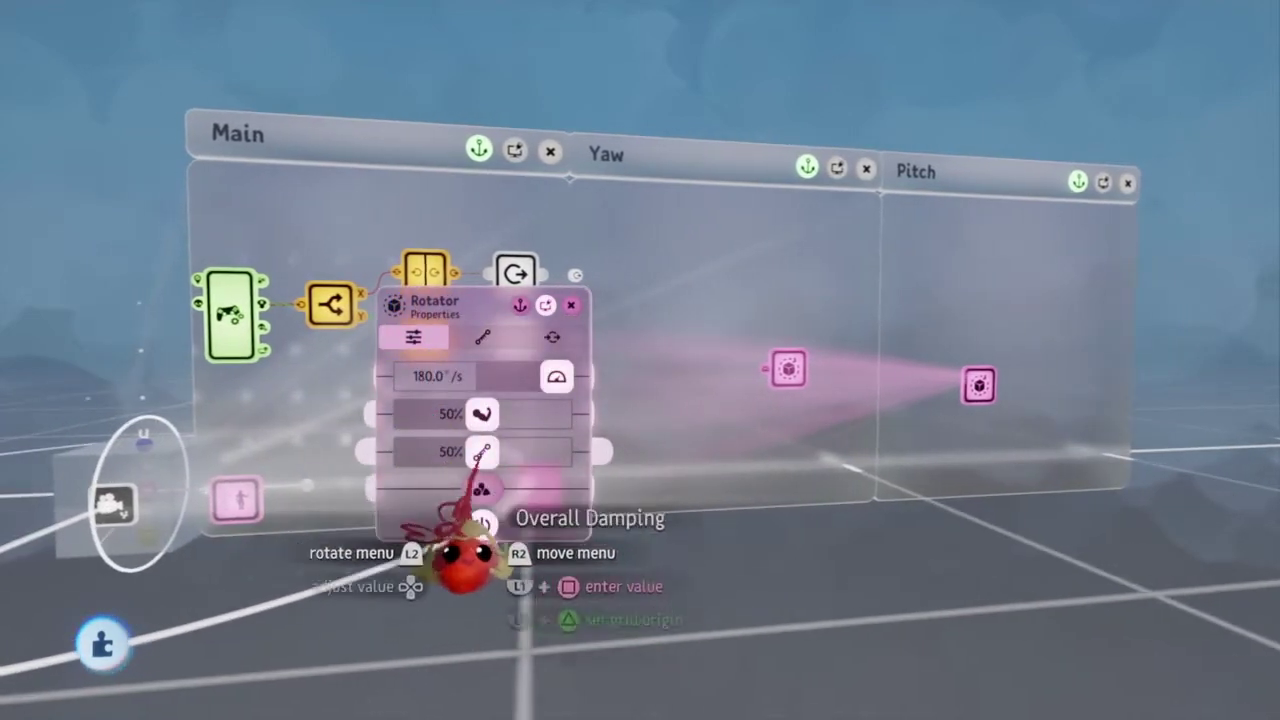
{"action": "key", "text": "Right"}
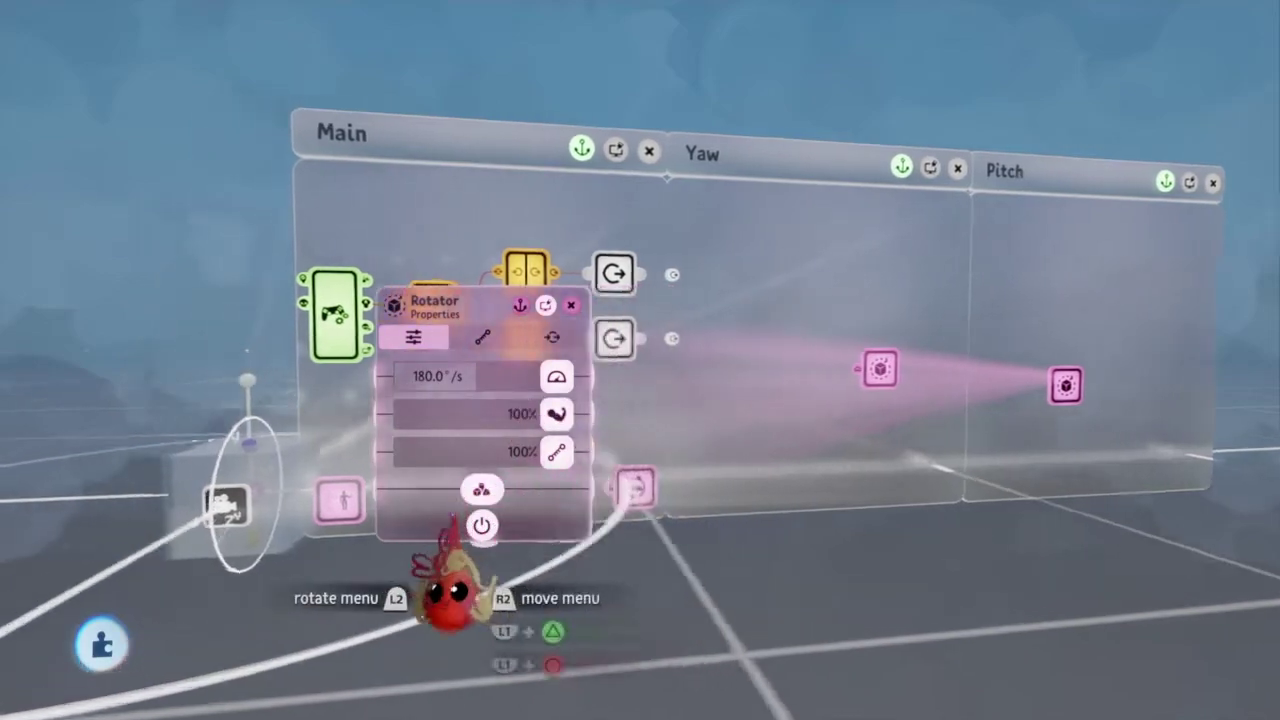
{"action": "key", "text": "Left"}
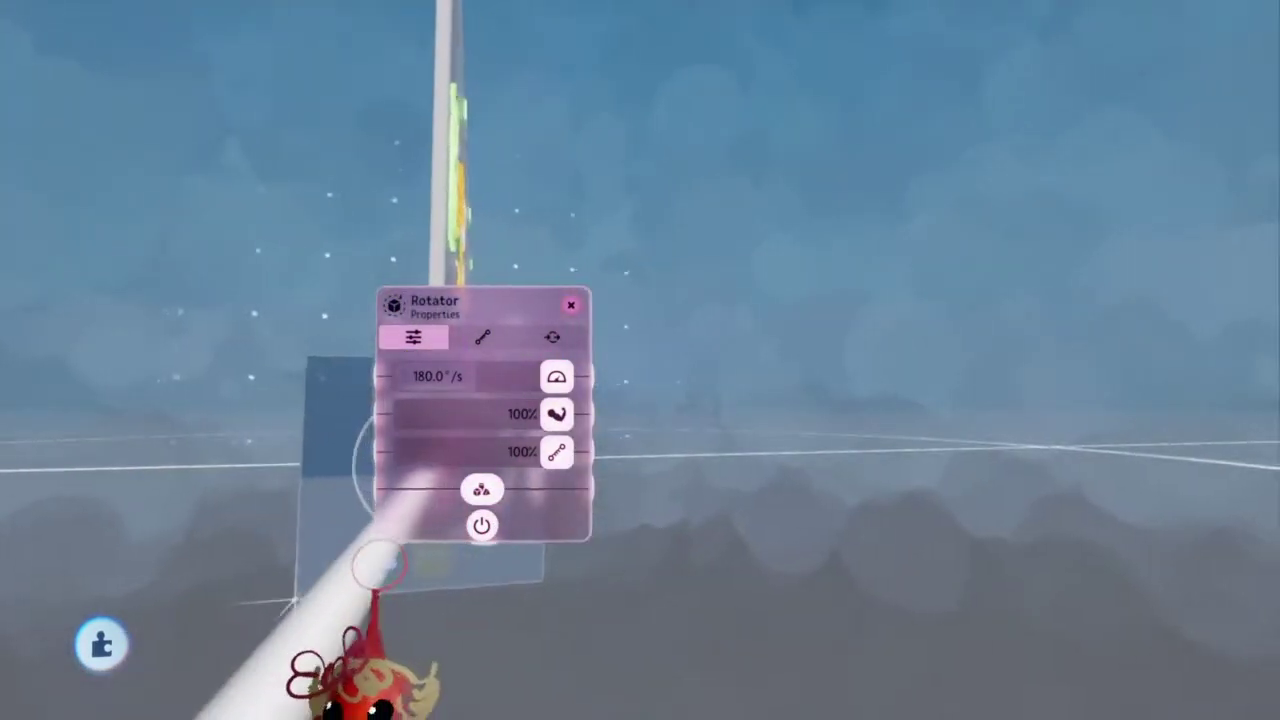
{"action": "key", "text": "Right"}
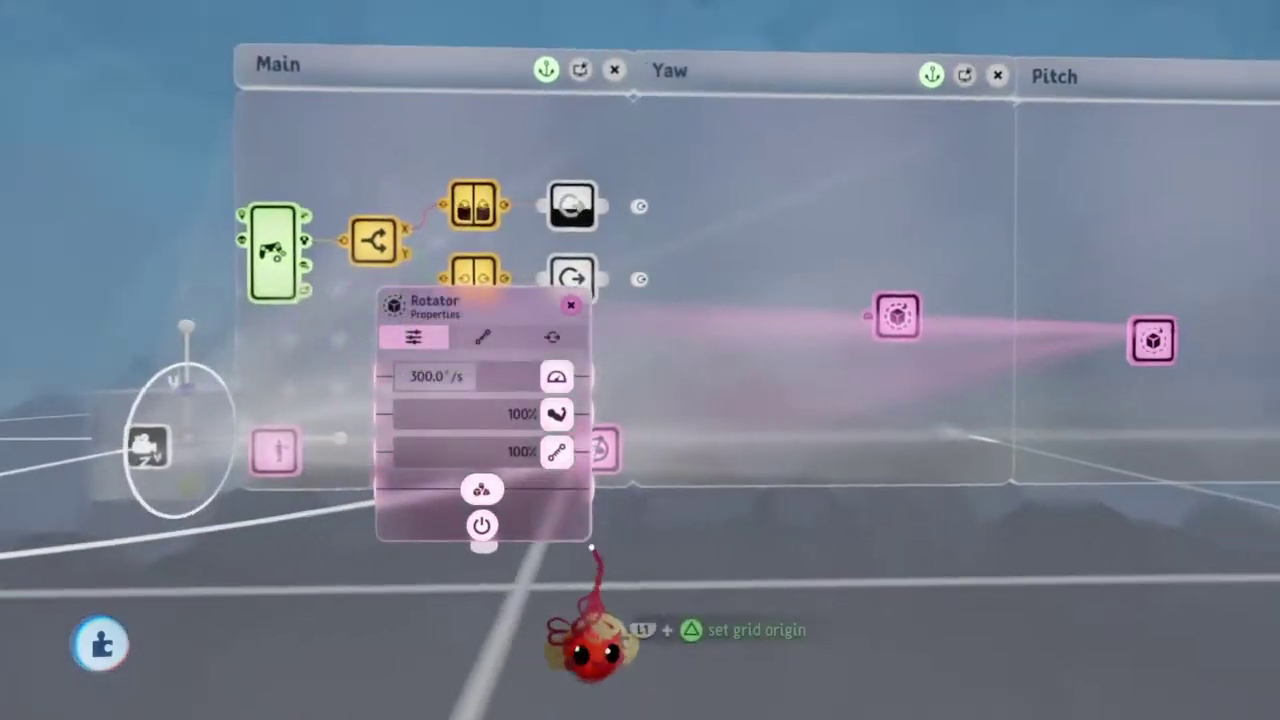
Step: Wire the lower output node to the Rotator's Rotation Speed input
{"action": "key", "text": "Up"}
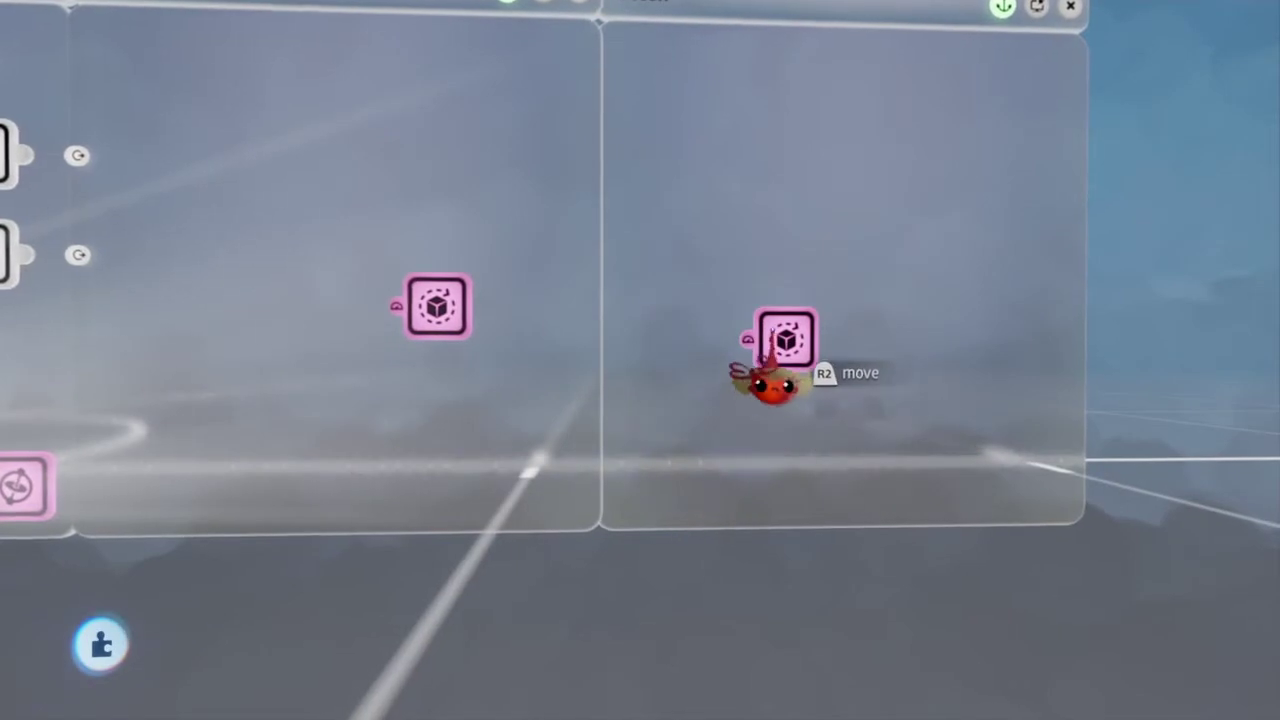
{"action": "key", "text": "Down"}
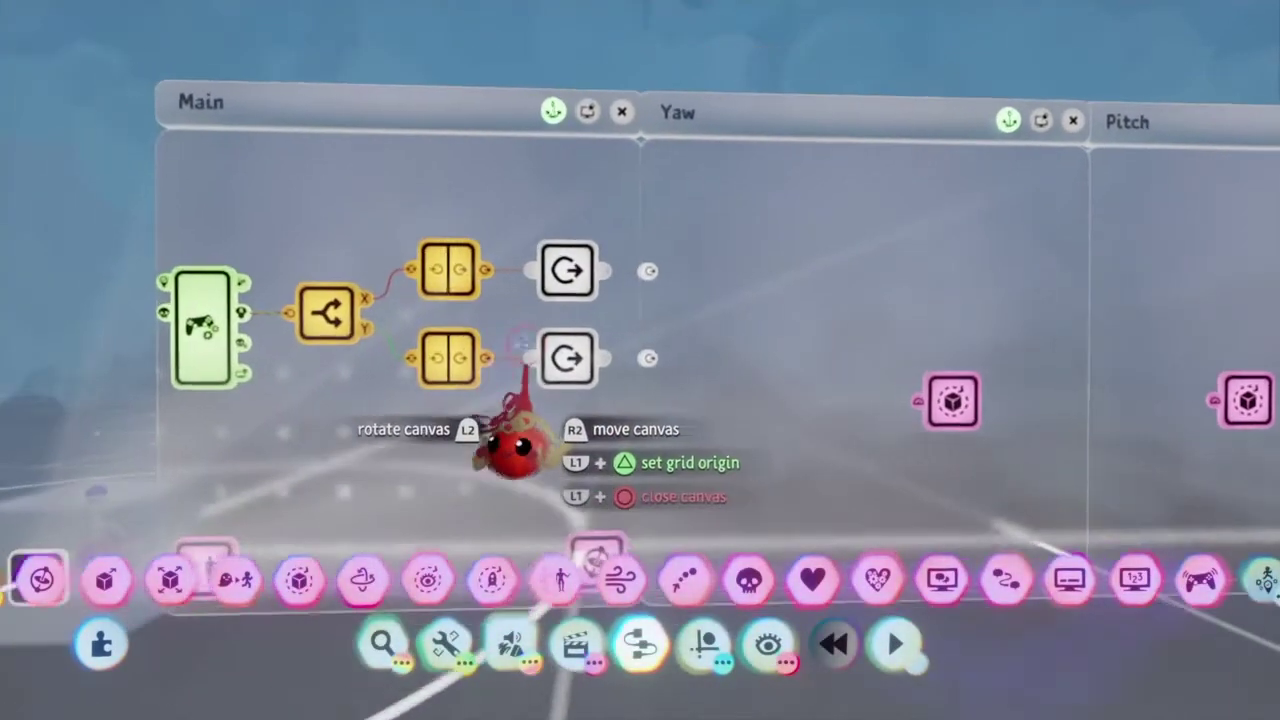
{"action": "key", "text": "Up"}
{"action": "key", "text": "Down"}
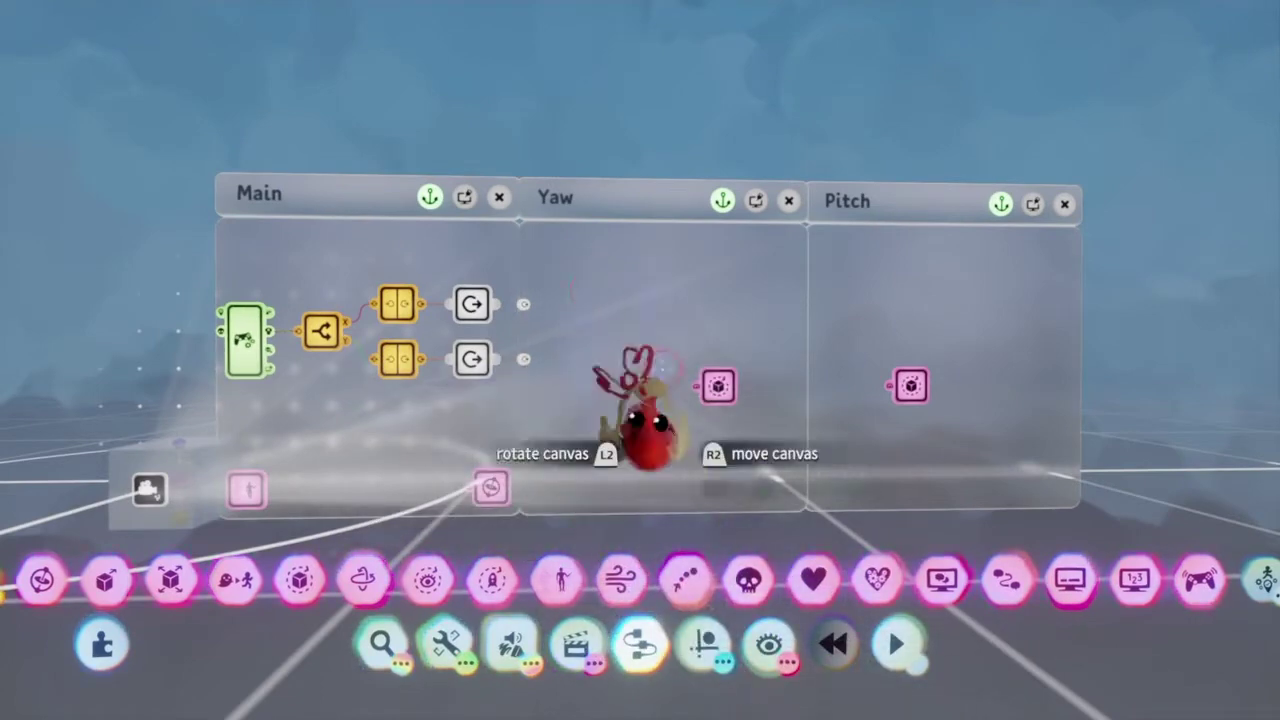
{"action": "key", "text": "Up"}
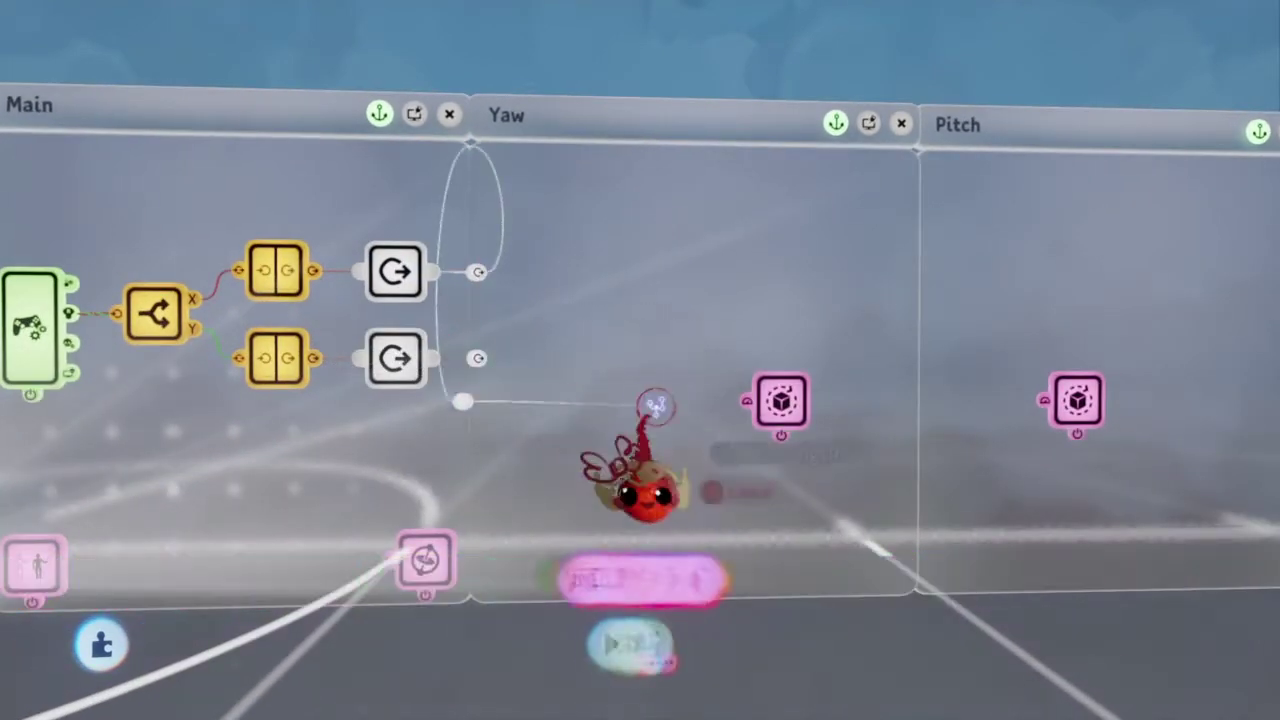
{"action": "key", "text": "Down"}
{"action": "key", "text": "Up"}
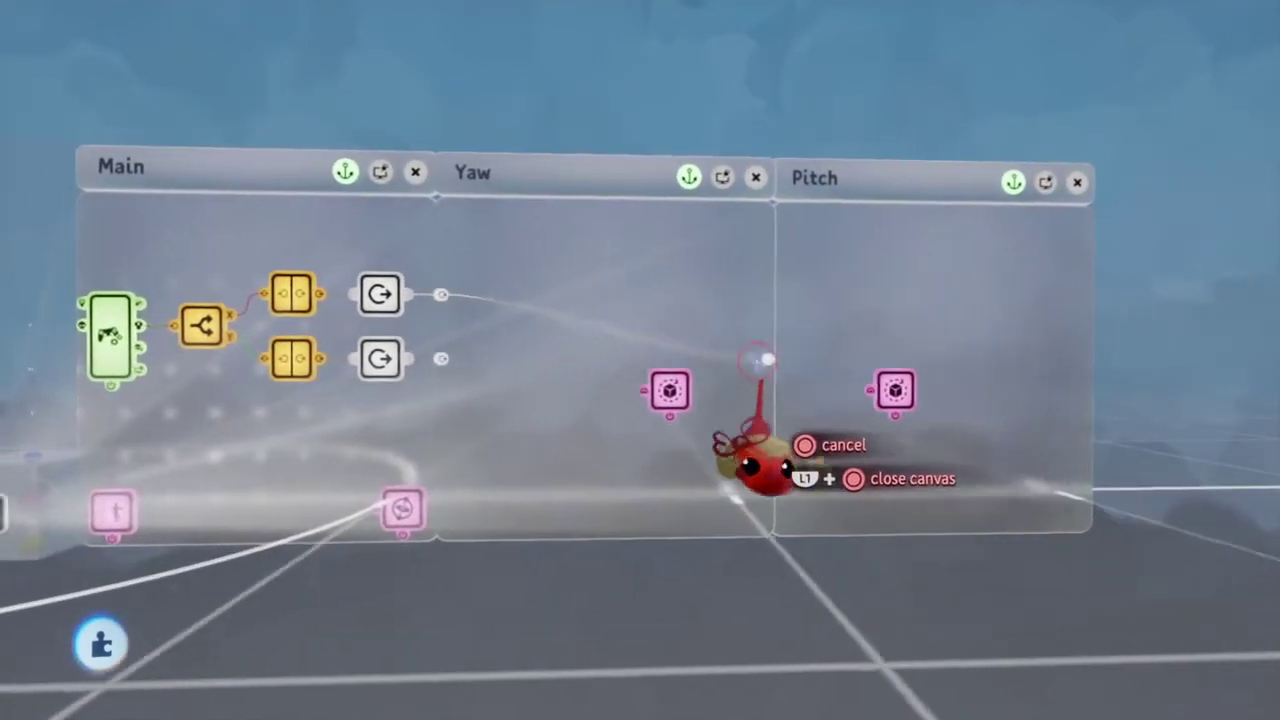
{"action": "key", "text": "Up"}
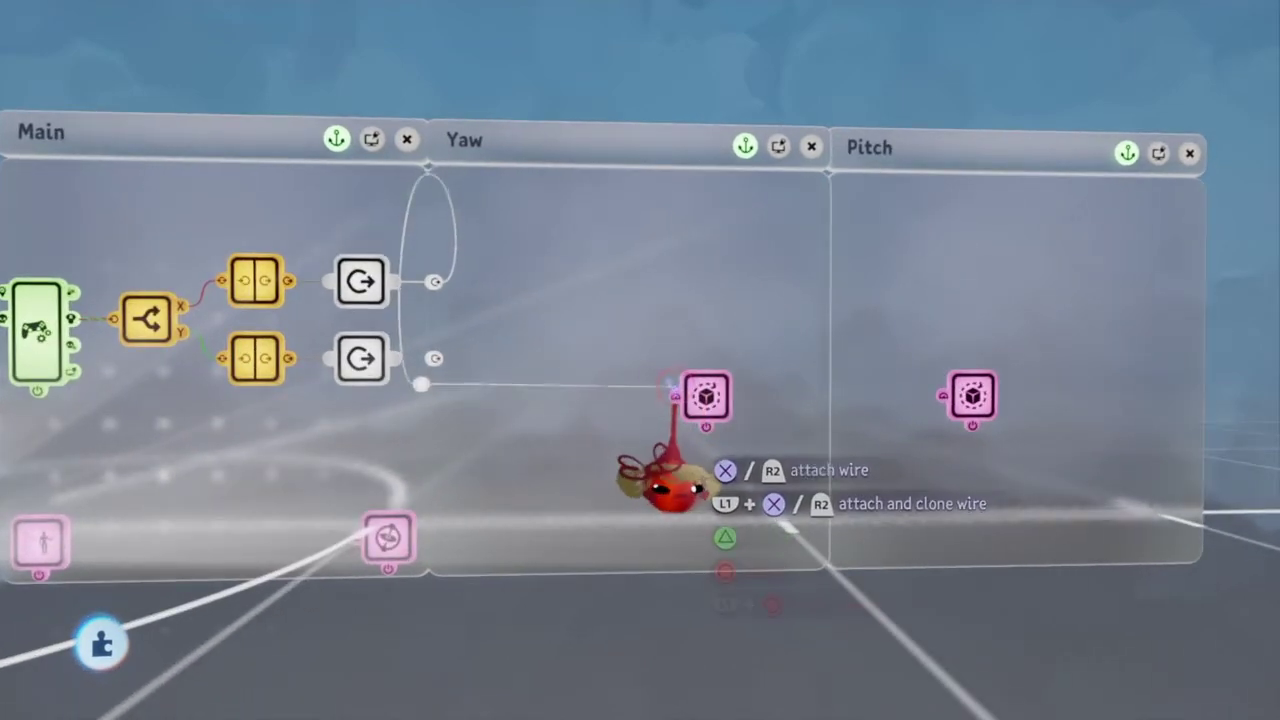
{"action": "left_click", "coordinate": [675, 396]}
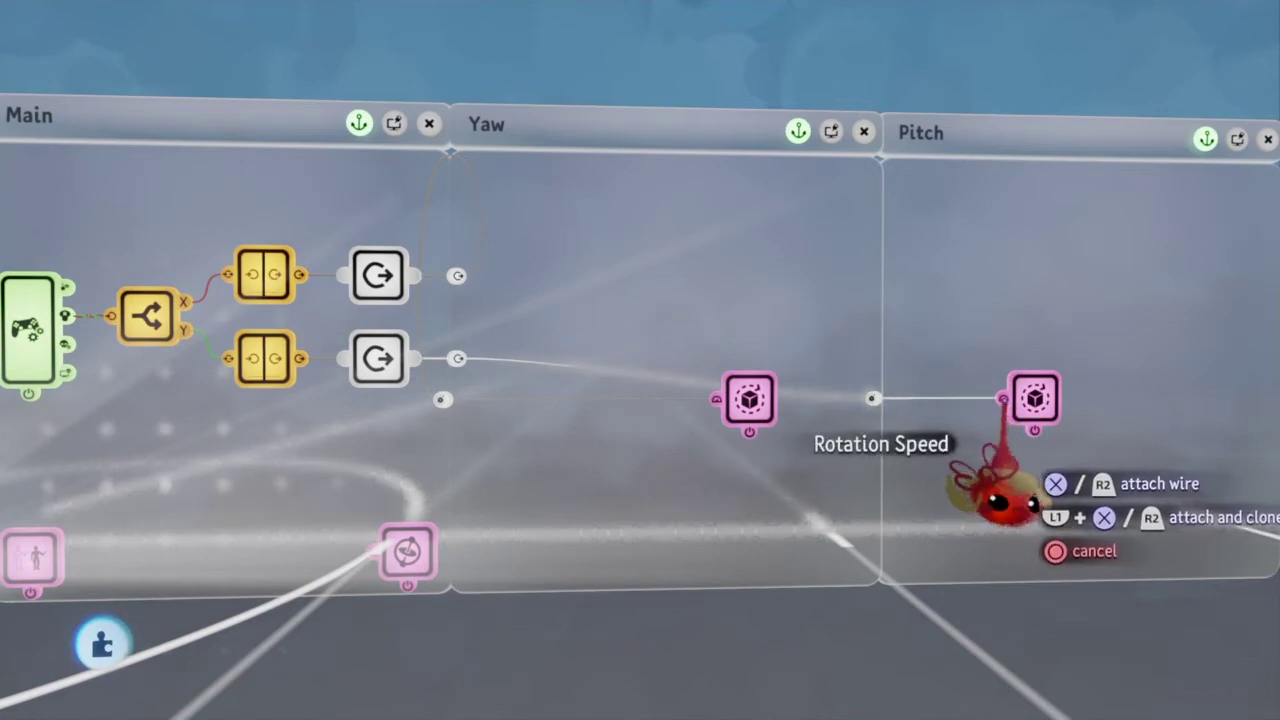
Step: Step back from the wired canvases toward the Main canvas and bring up the scene menu
{"action": "key", "text": "Down"}
{"action": "key", "text": "Up"}
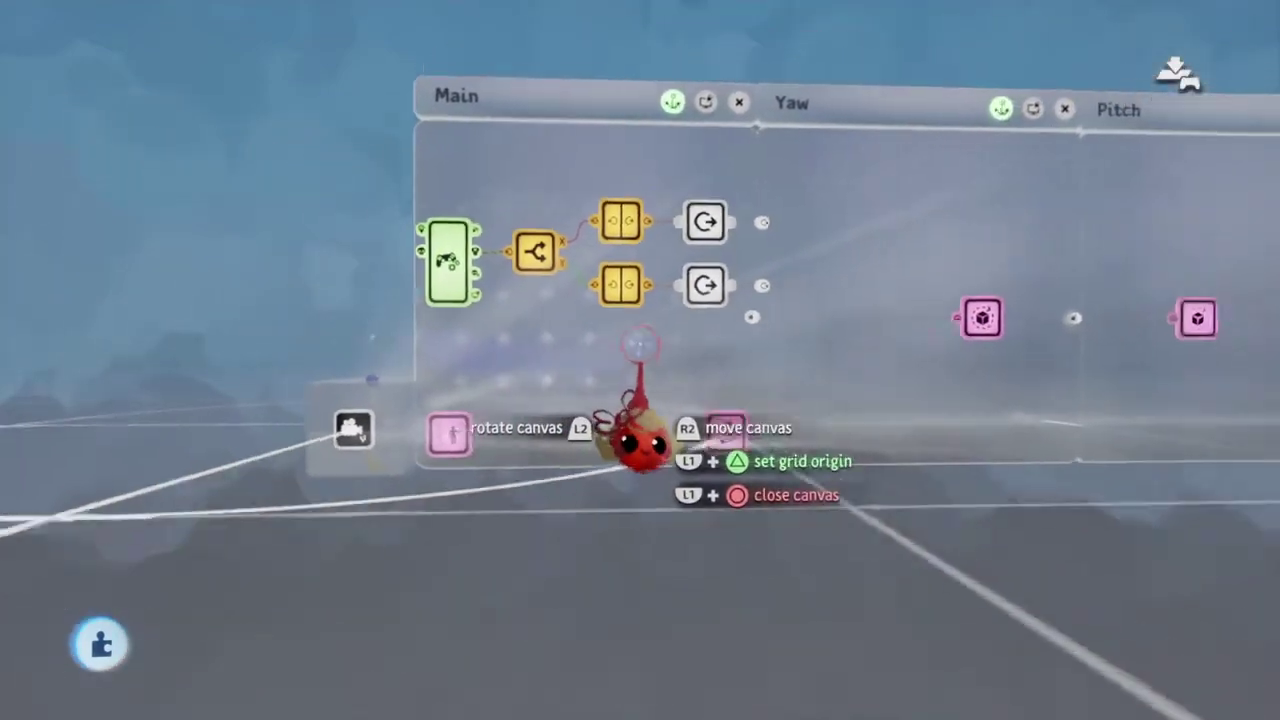
{"action": "key", "text": "Down"}
{"action": "key", "text": "Up"}
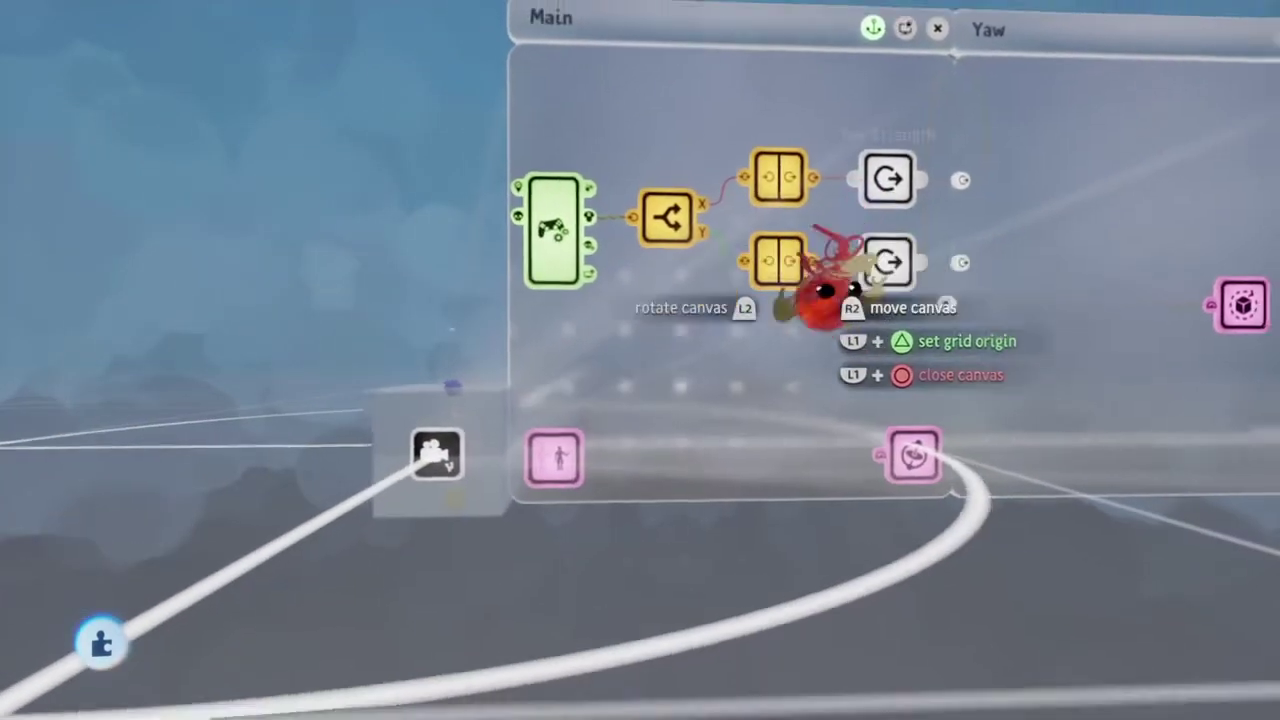
{"action": "key", "text": "Escape"}
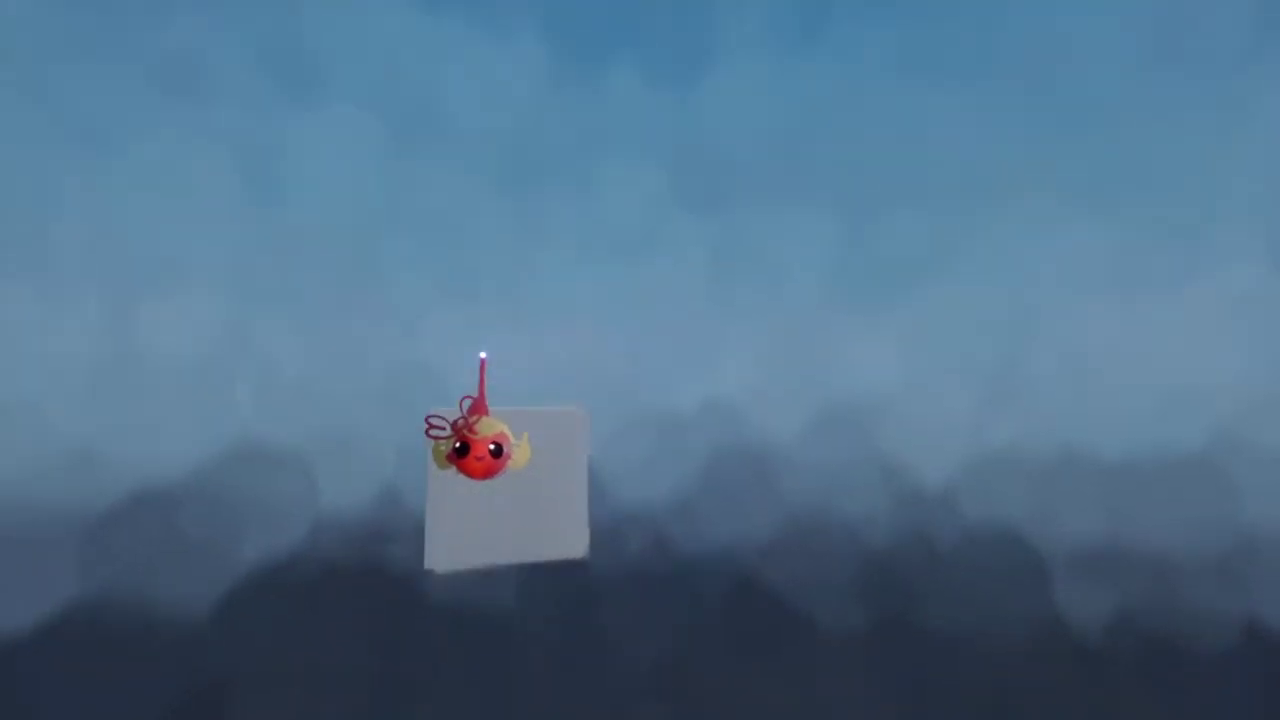
{"action": "key", "text": "Escape"}
Step: Preview the scene briefly, then return to edit mode
{"action": "left_click", "coordinate": [414, 502]}
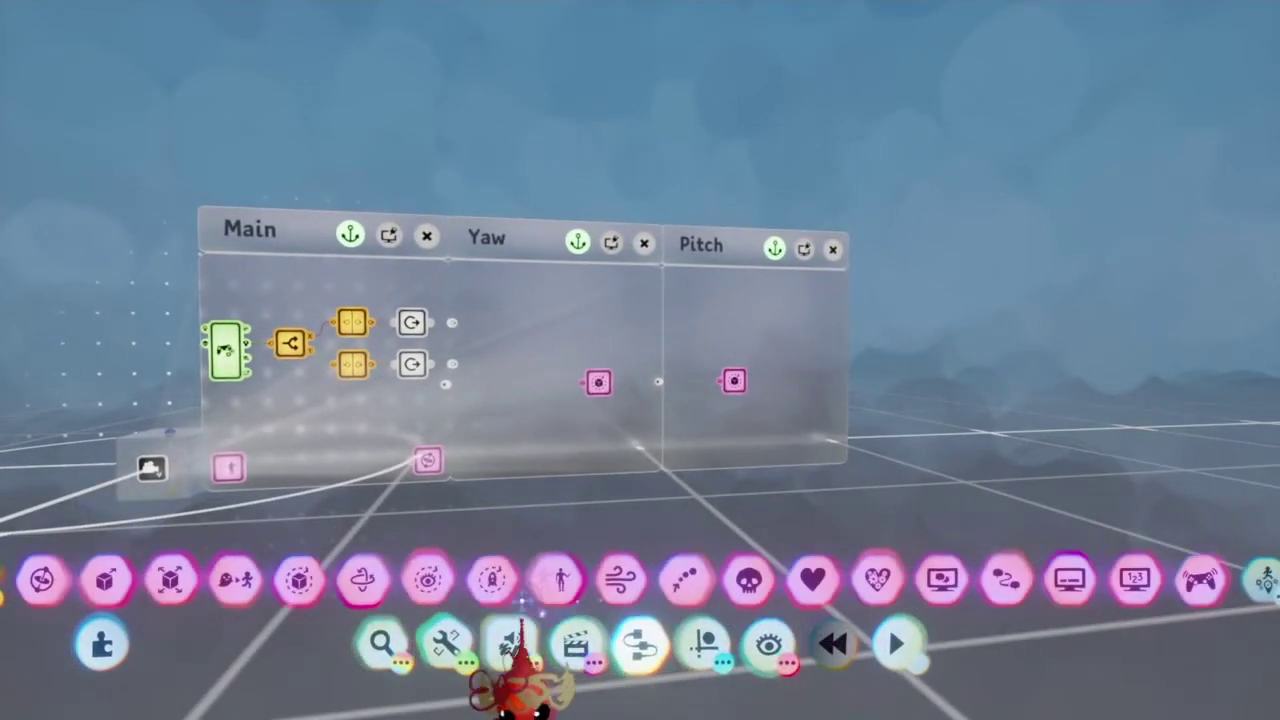
Step: Stamp a Camera gadget from Camera & Lighting onto the Pitch canvas and exit the camera editor
{"action": "left_click", "coordinate": [446, 640]}
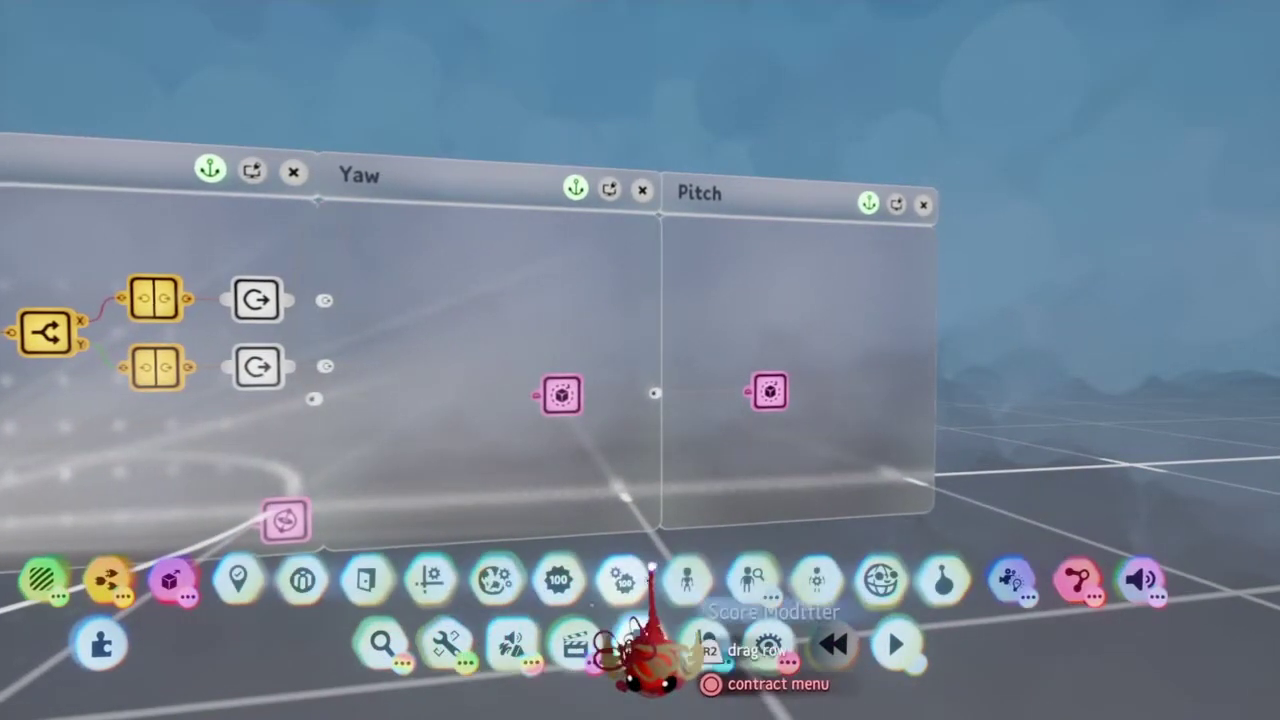
{"action": "left_click", "coordinate": [1003, 582]}
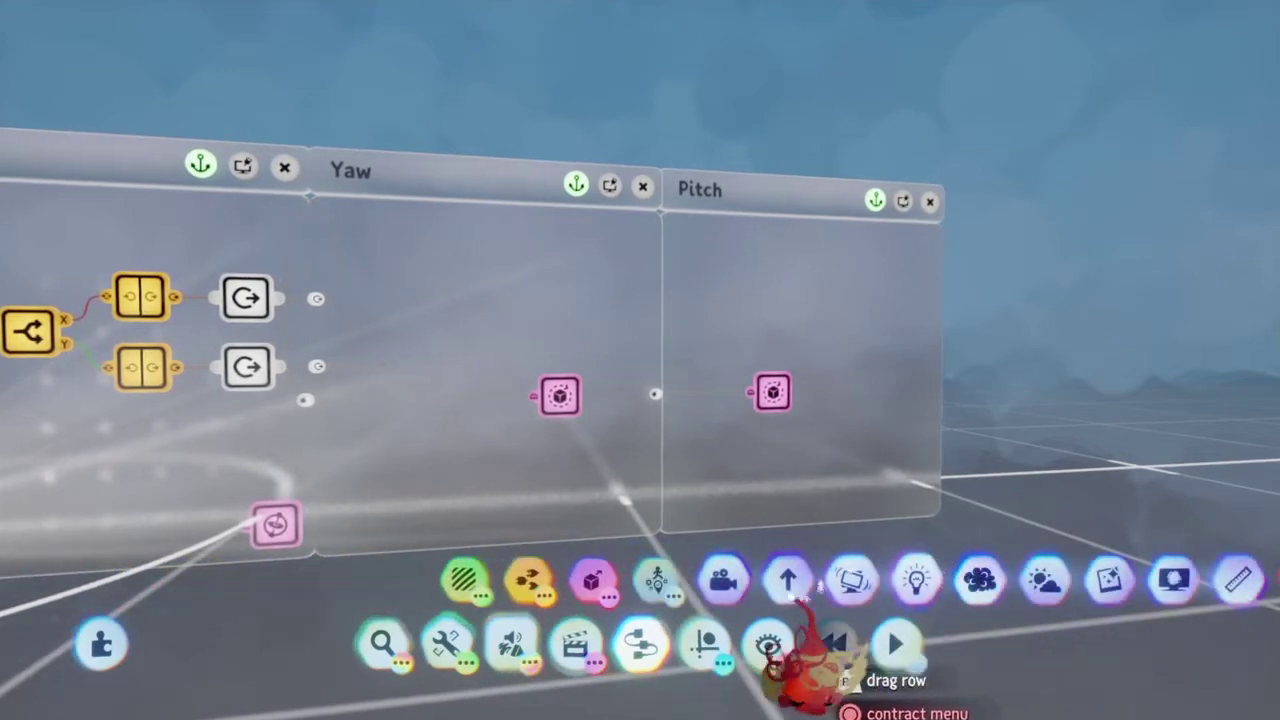
{"action": "left_click", "coordinate": [528, 582]}
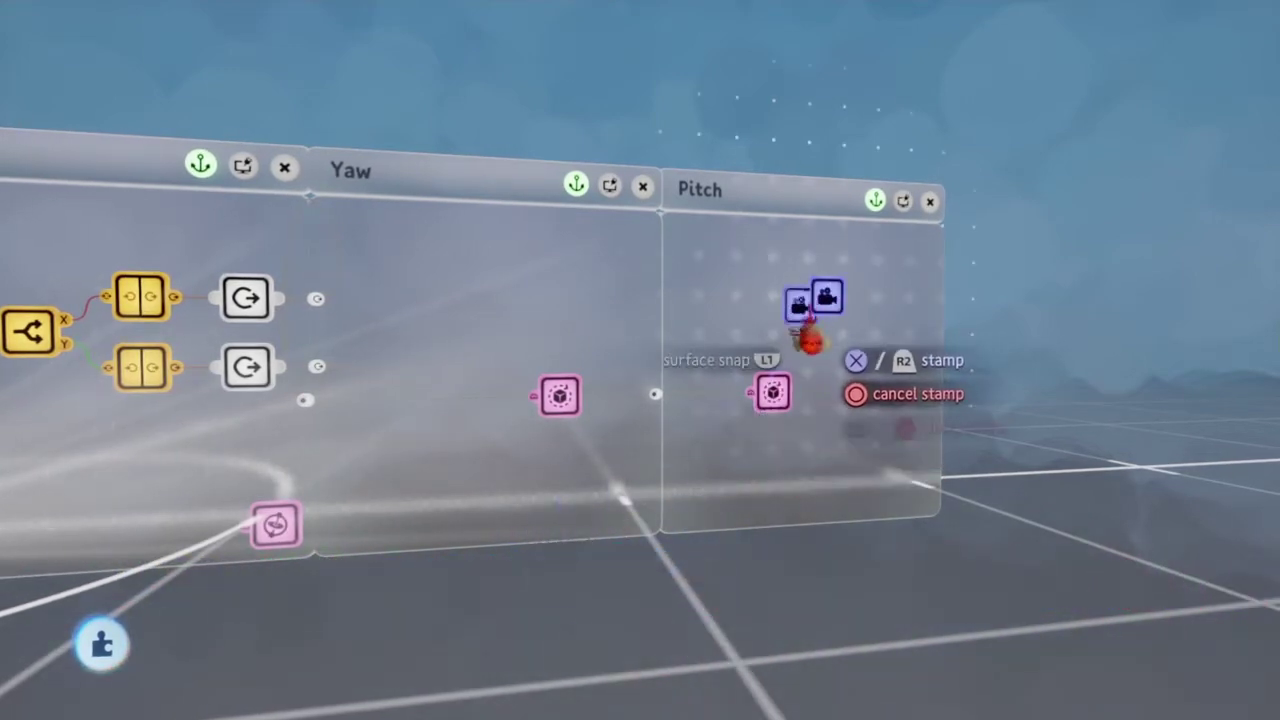
{"action": "left_click", "coordinate": [829, 340]}
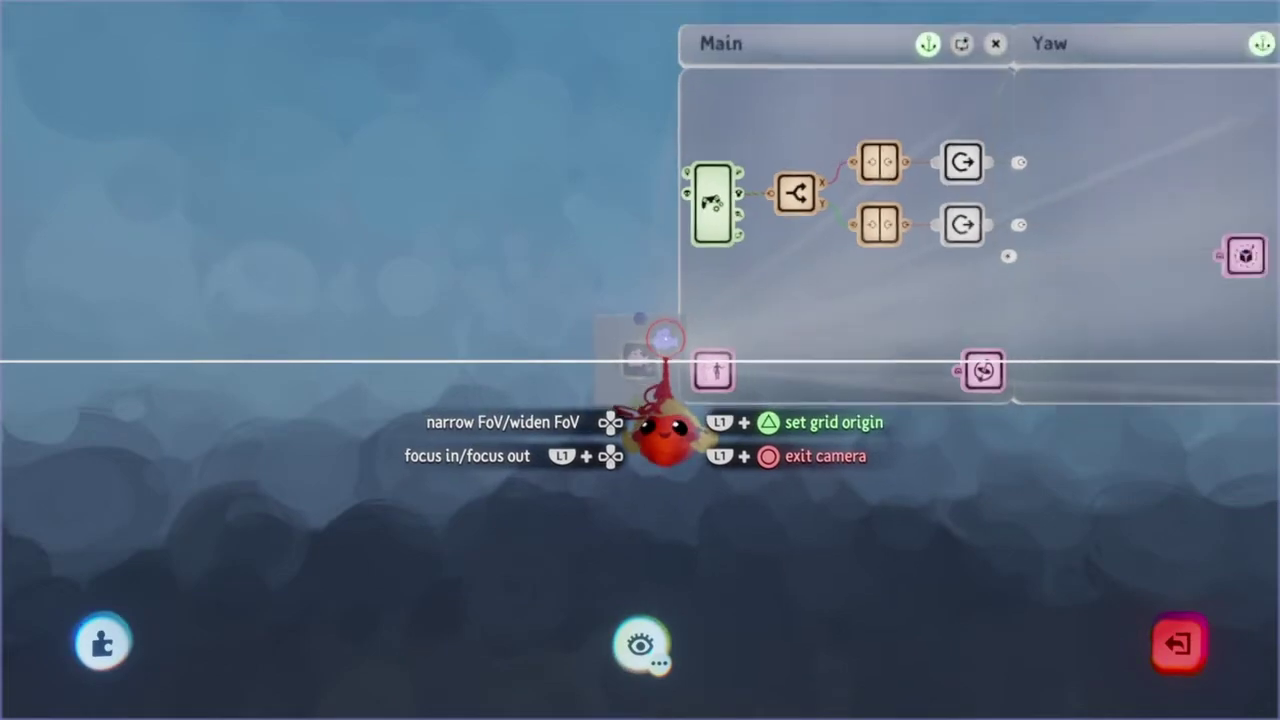
{"action": "key", "text": "Escape"}
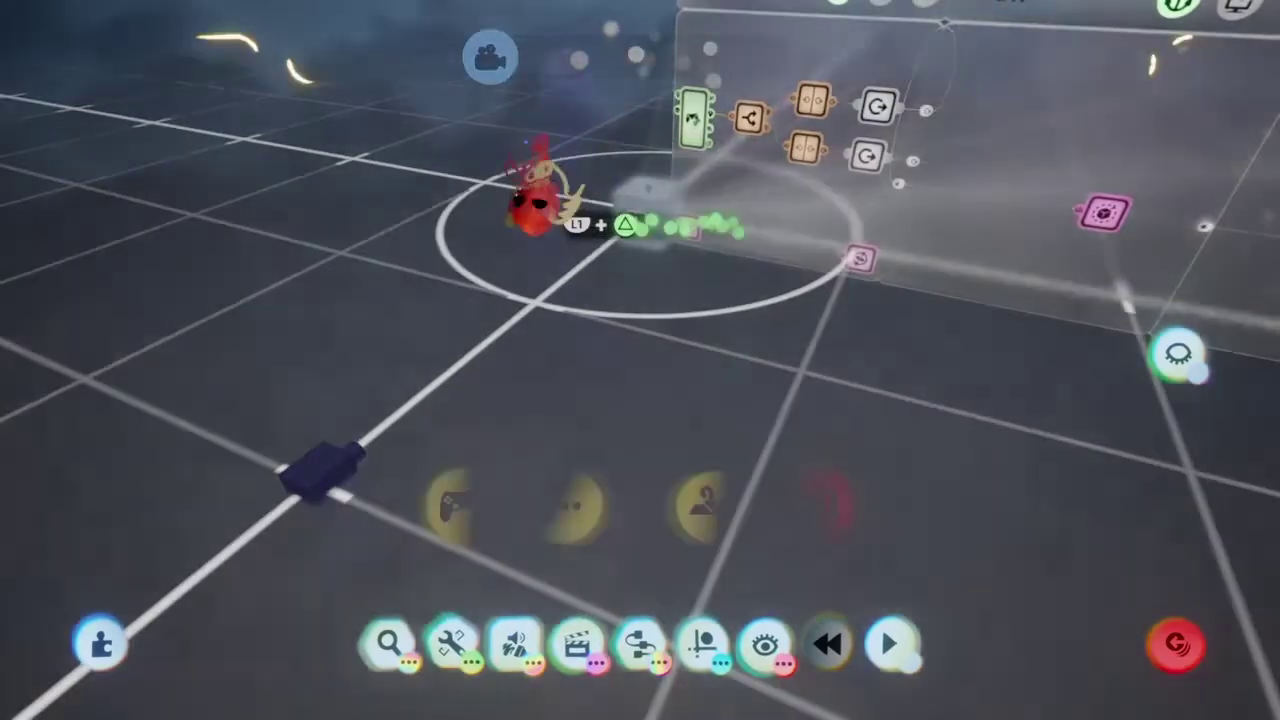
Step: Play the scene, look across the rig toward the Pitch canvas and logic nodes, then bring up the pause menu
{"action": "key", "text": "Escape"}
{"action": "left_click", "coordinate": [458, 505]}
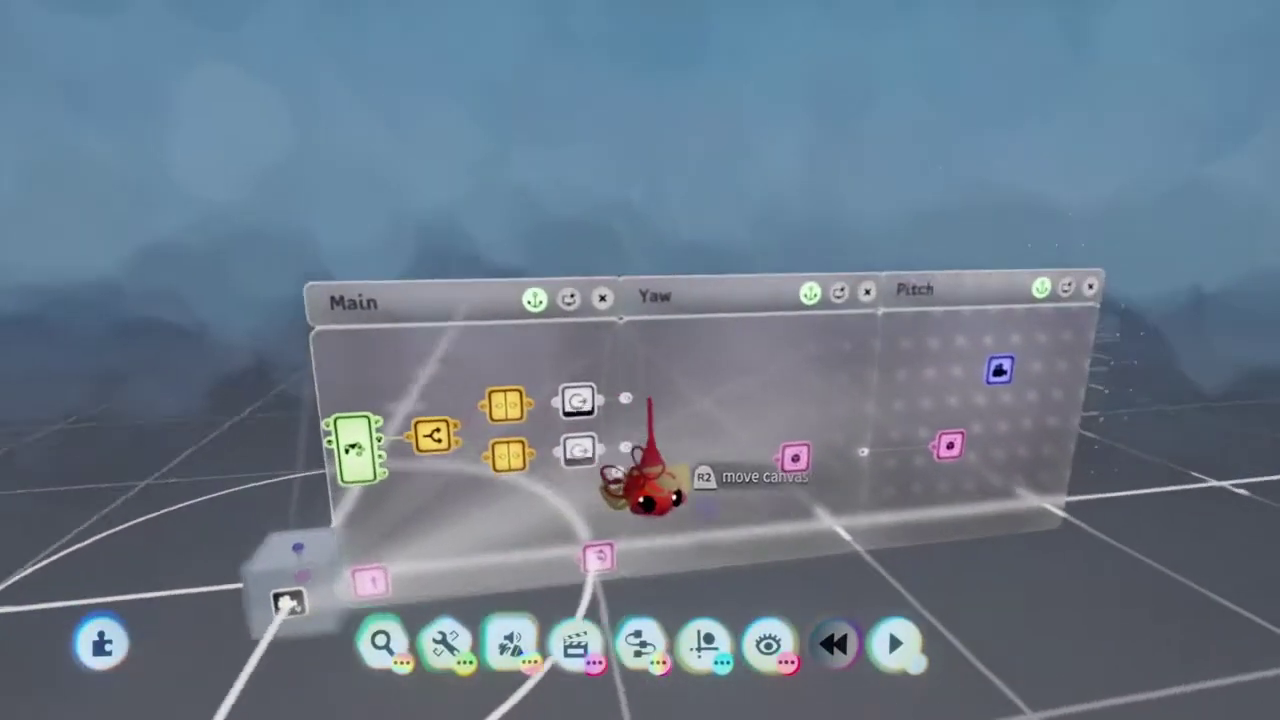
{"action": "middle_click_drag", "start_coordinate": [643, 490], "coordinate": [815, 485]}
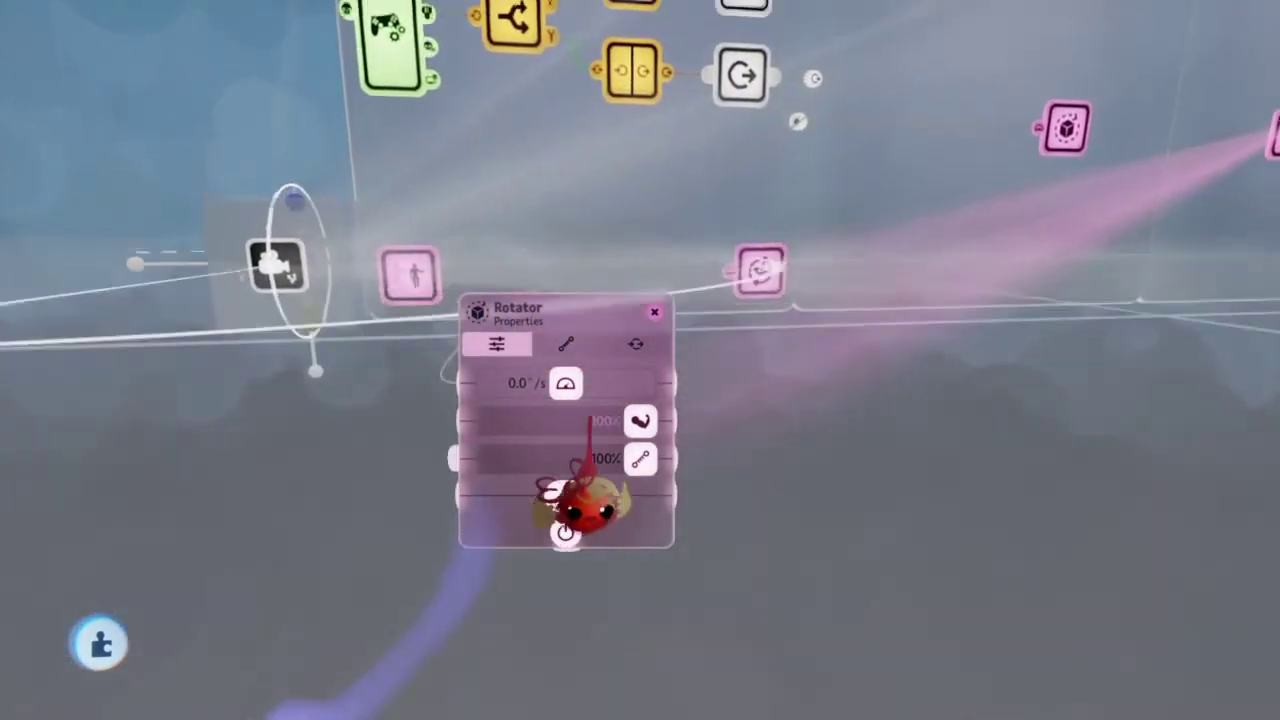
{"action": "middle_click_drag", "start_coordinate": [580, 500], "coordinate": [650, 480]}
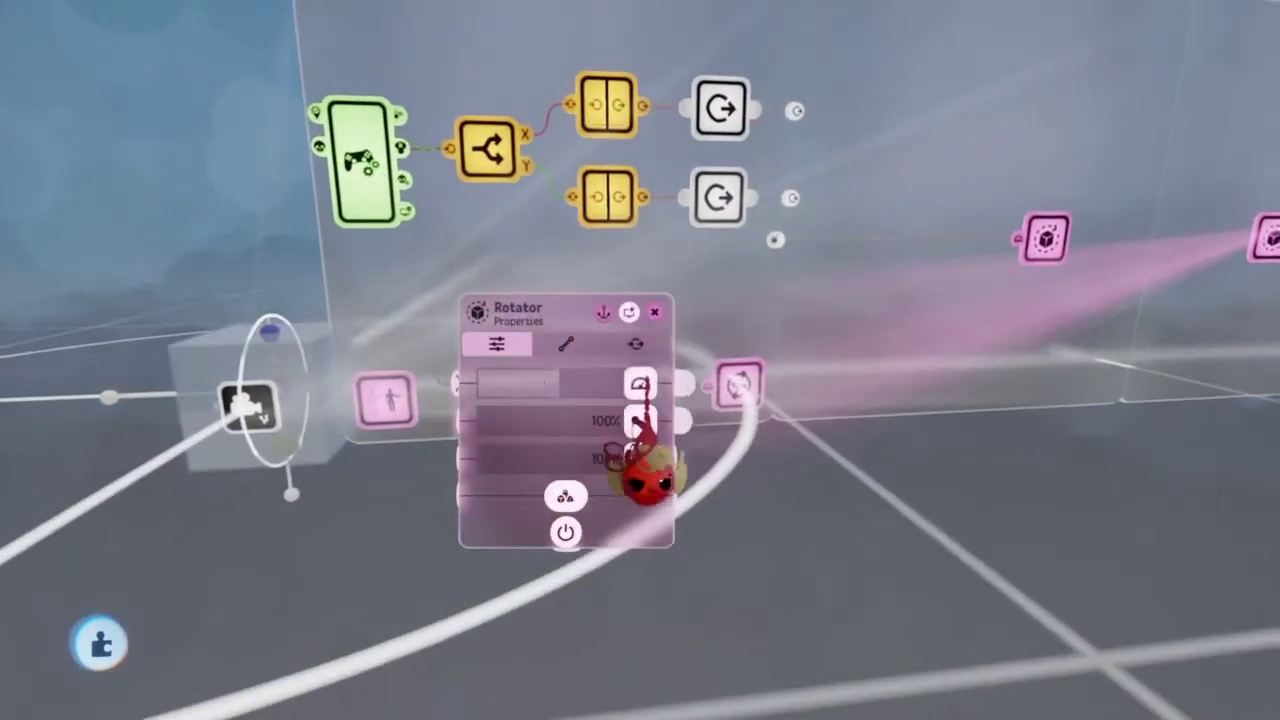
{"action": "scroll", "coordinate": [445, 420], "scroll_direction": "down", "scroll_amount": 3}
{"action": "key", "text": "Escape"}
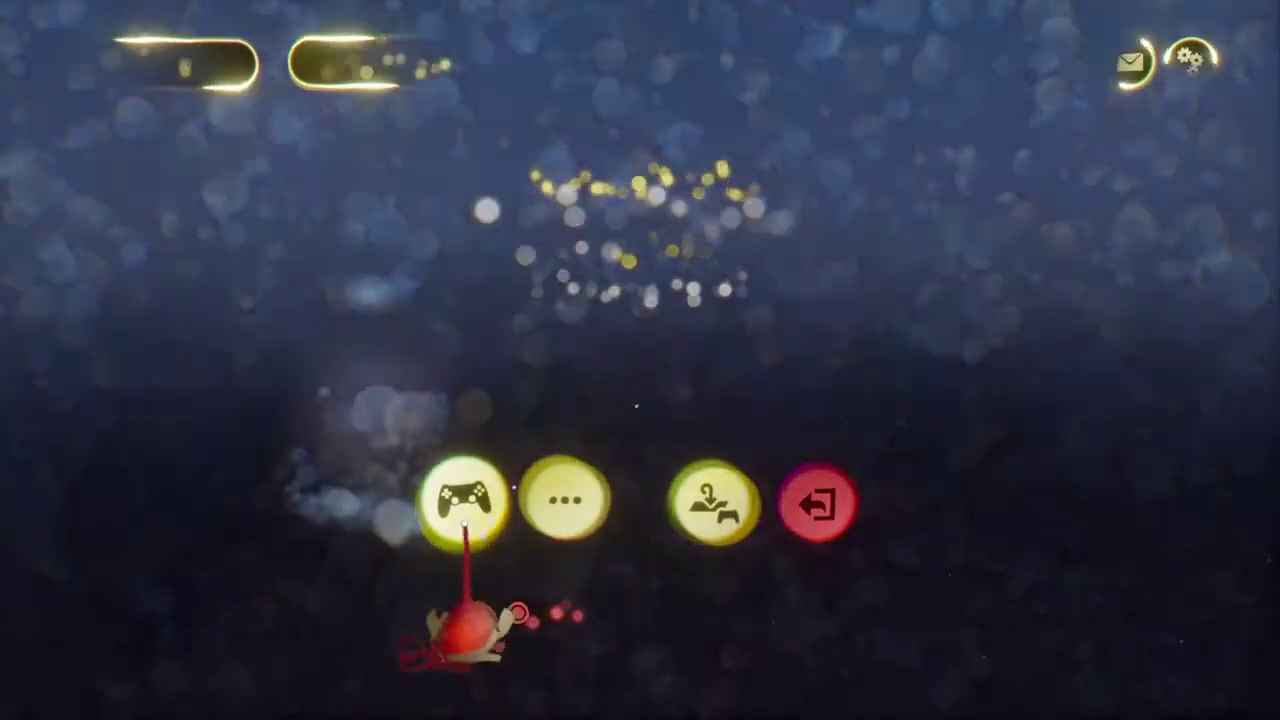
{"action": "left_click", "coordinate": [463, 505]}
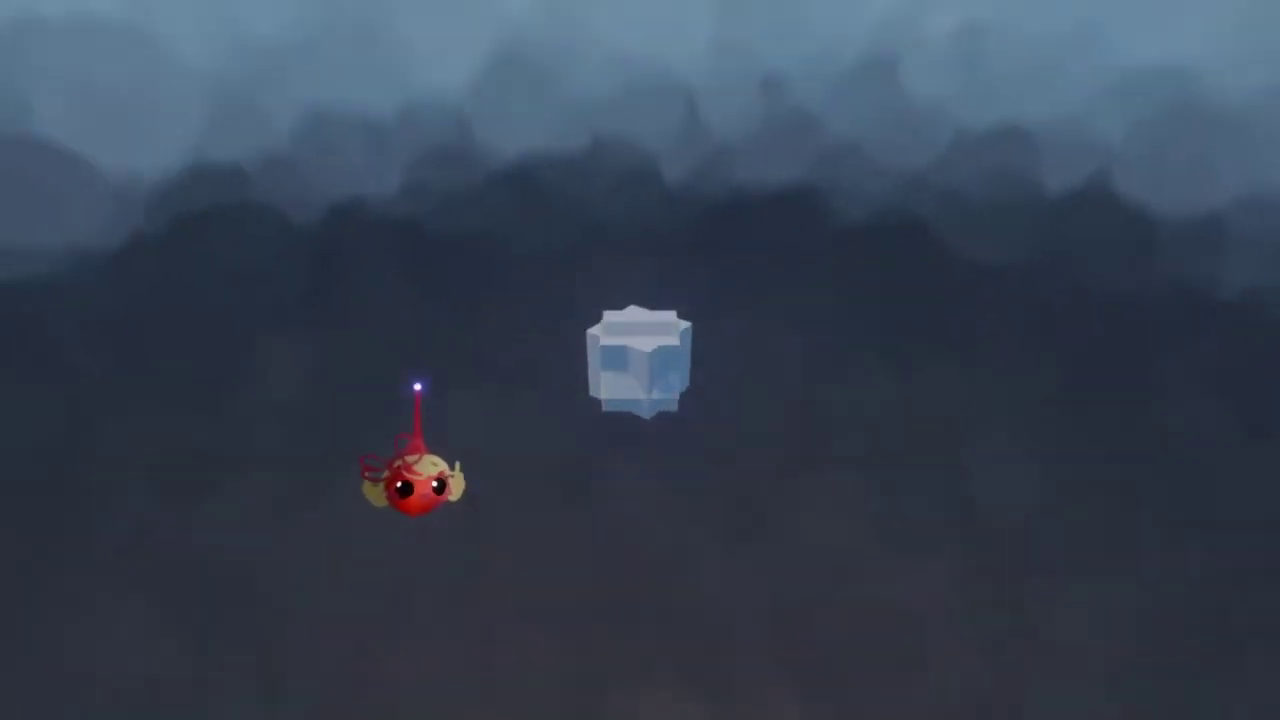
Step: Stop play-testing and switch back to edit mode with the pencil Edit button
{"action": "key", "text": "Escape"}
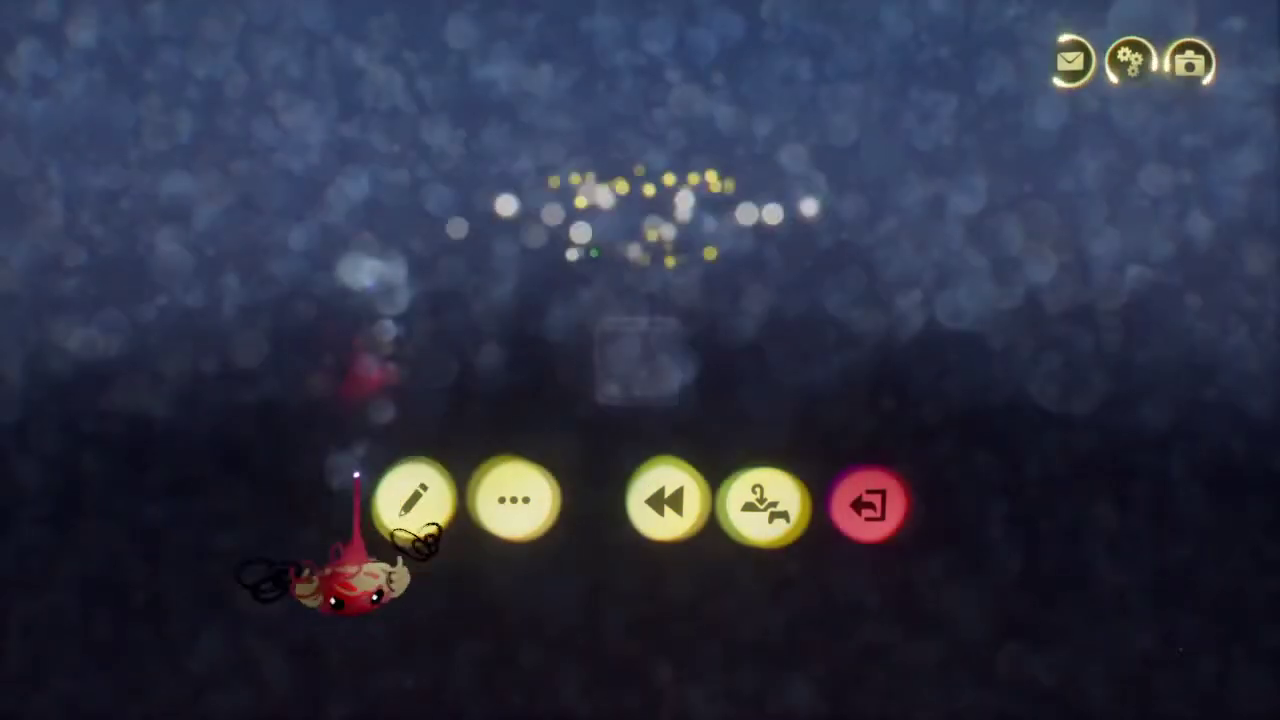
{"action": "left_click", "coordinate": [403, 497]}
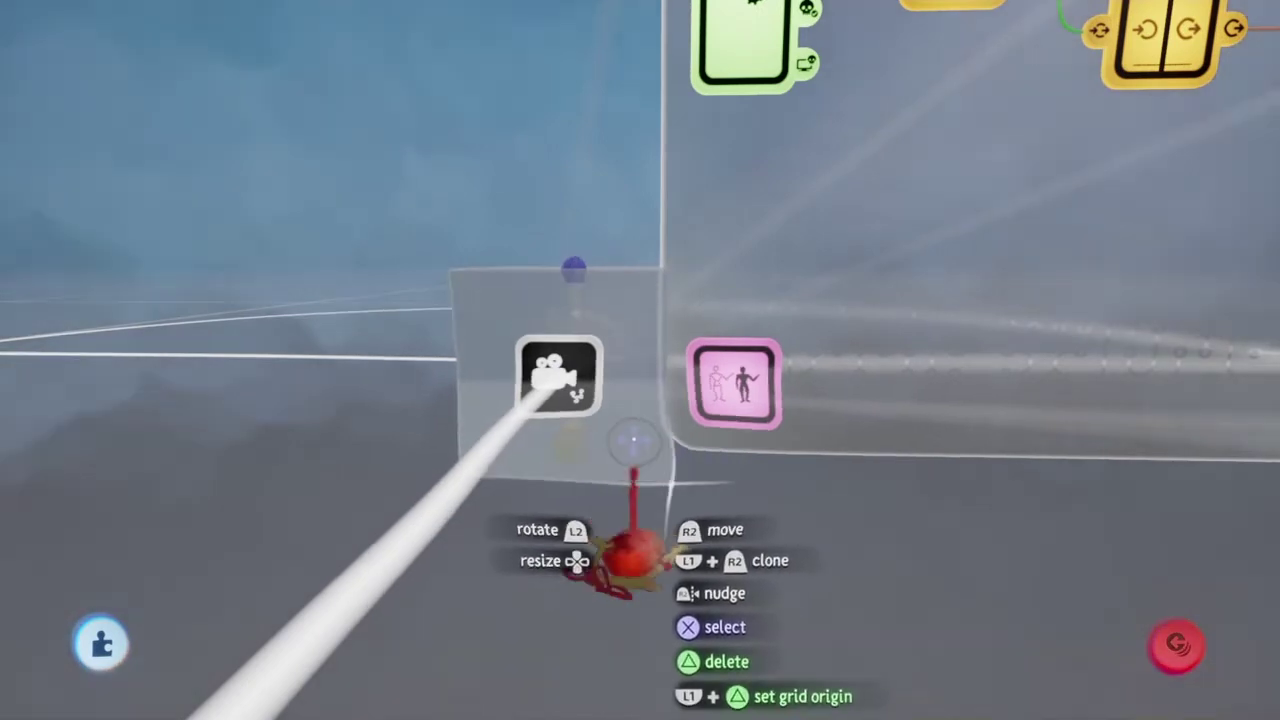
Step: Select the camera gadget, close its sculpture properties and open the camera microchip's logic canvas
{"action": "left_click", "coordinate": [631, 459]}
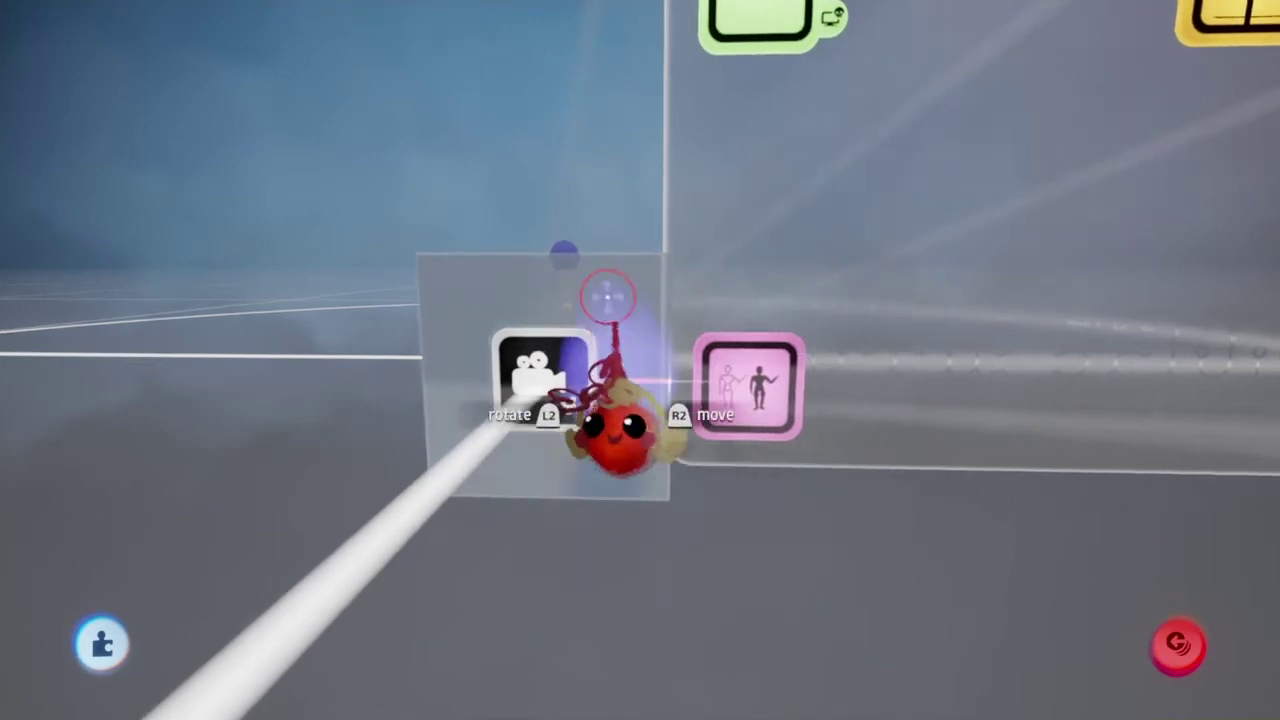
{"action": "mouse_move", "coordinate": [790, 212]}
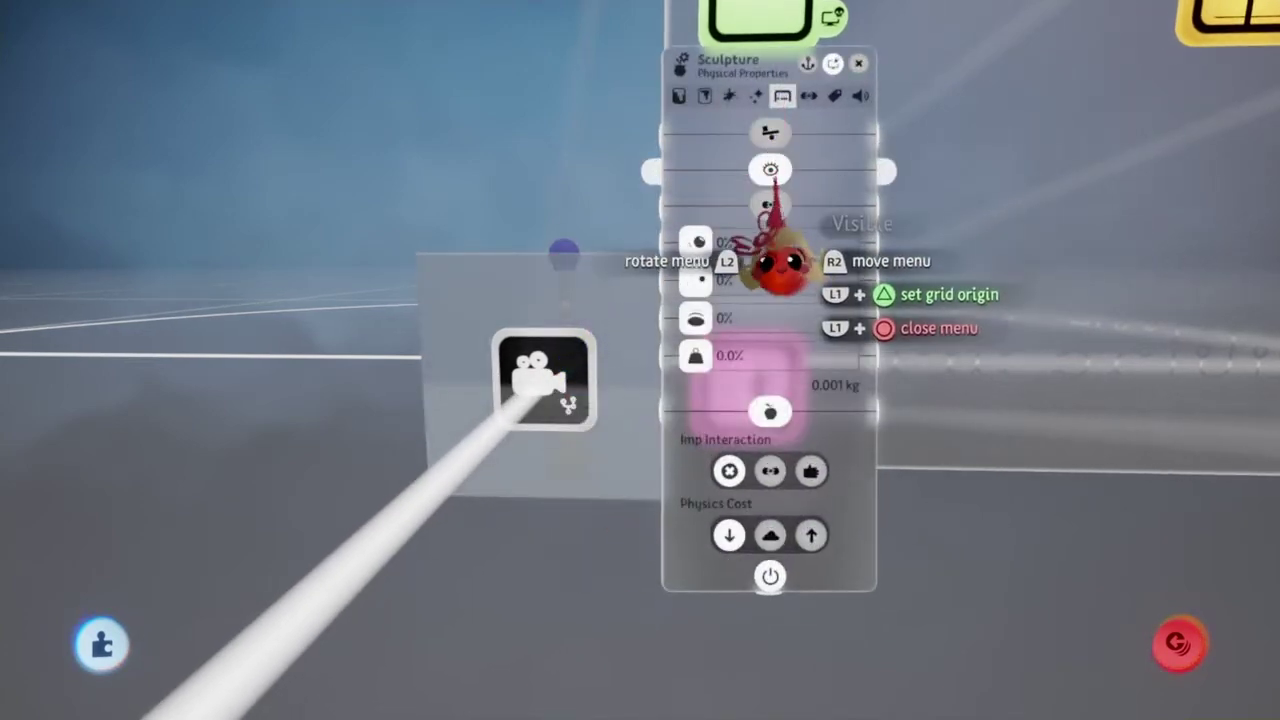
{"action": "mouse_move", "coordinate": [771, 257]}
{"action": "middle_mouse_down"}
{"action": "mouse_move", "coordinate": [757, 329]}
{"action": "mouse_move", "coordinate": [663, 514]}
{"action": "mouse_move", "coordinate": [680, 545]}
{"action": "middle_mouse_up"}
{"action": "key", "text": "Return"}
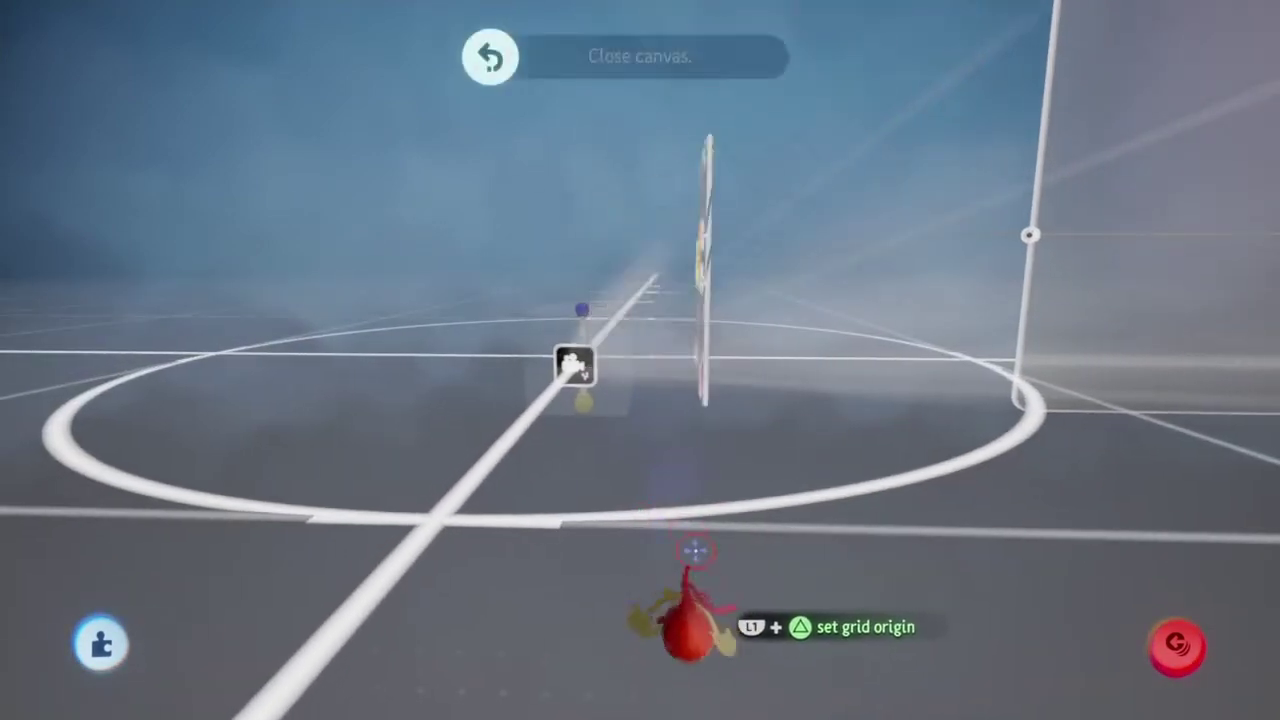
{"action": "middle_click_drag", "start_coordinate": [513, 508], "coordinate": [487, 305]}
Step: Bring the Main, Yaw and Pitch canvases into view and place a Keyframe gadget in Pitch
{"action": "key", "text": "Escape"}
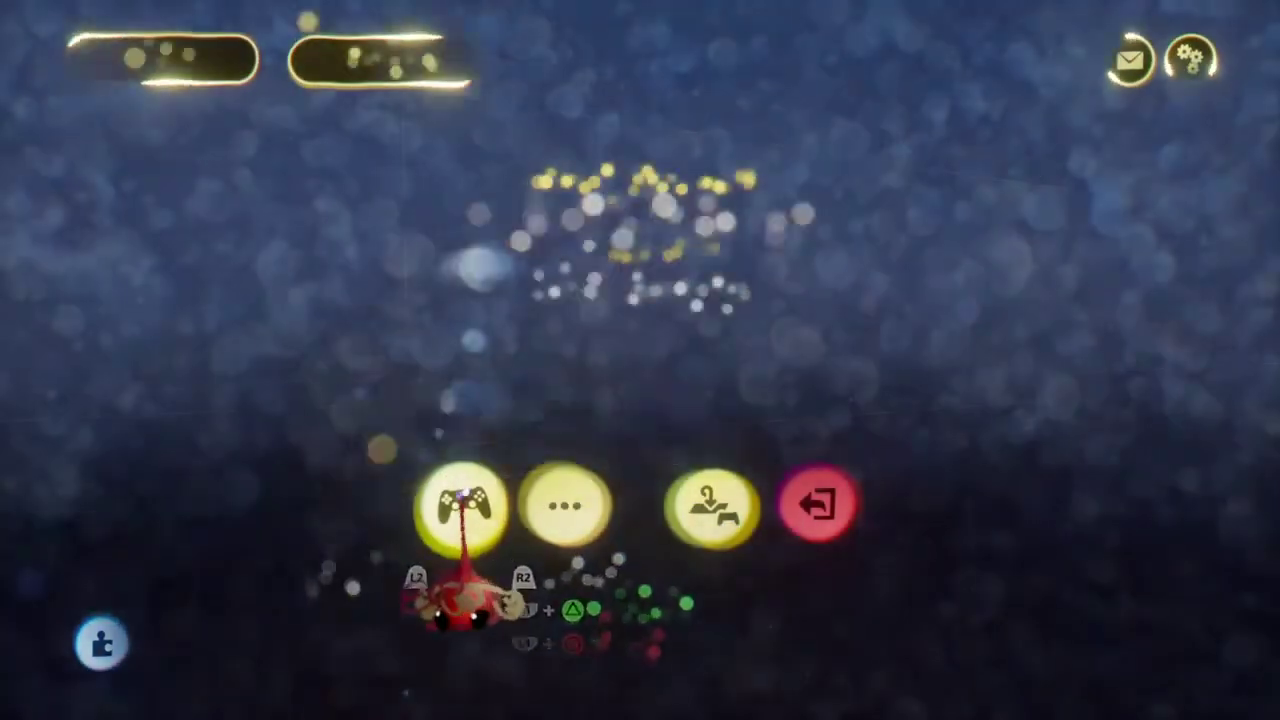
{"action": "key", "text": "Escape"}
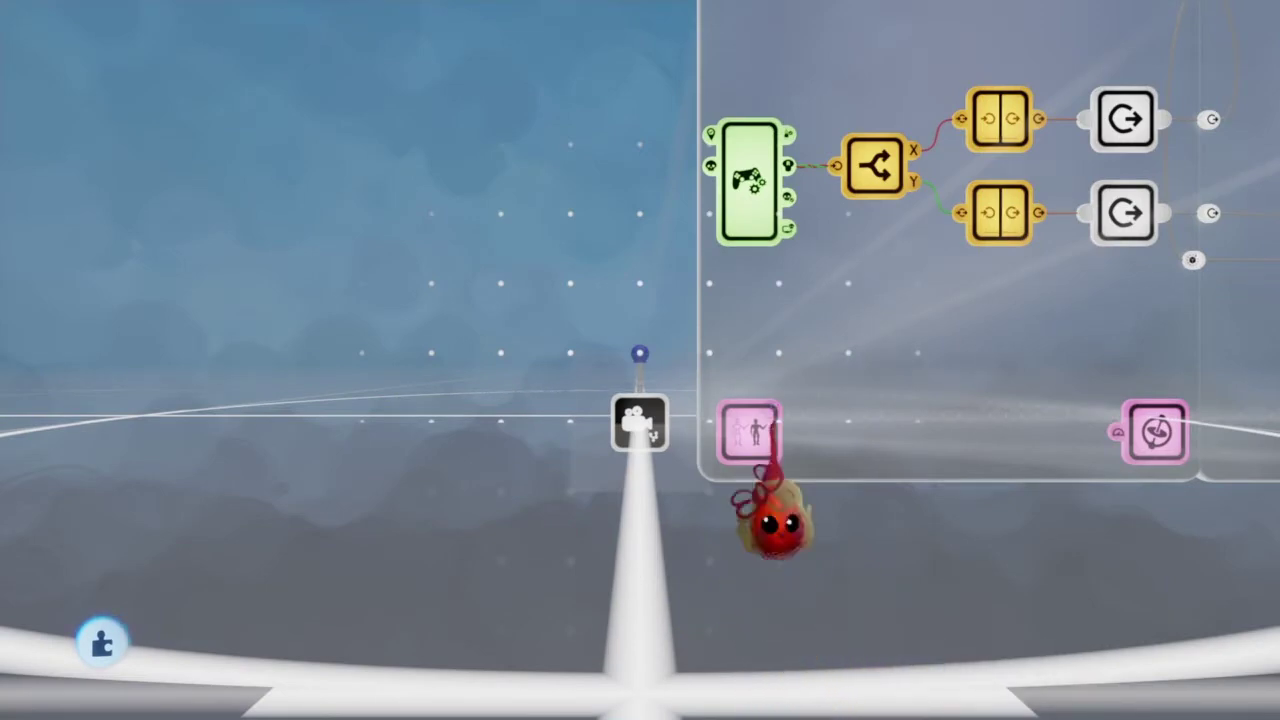
{"action": "middle_click_drag", "start_coordinate": [775, 520], "coordinate": [571, 537]}
{"action": "left_click", "coordinate": [583, 577]}
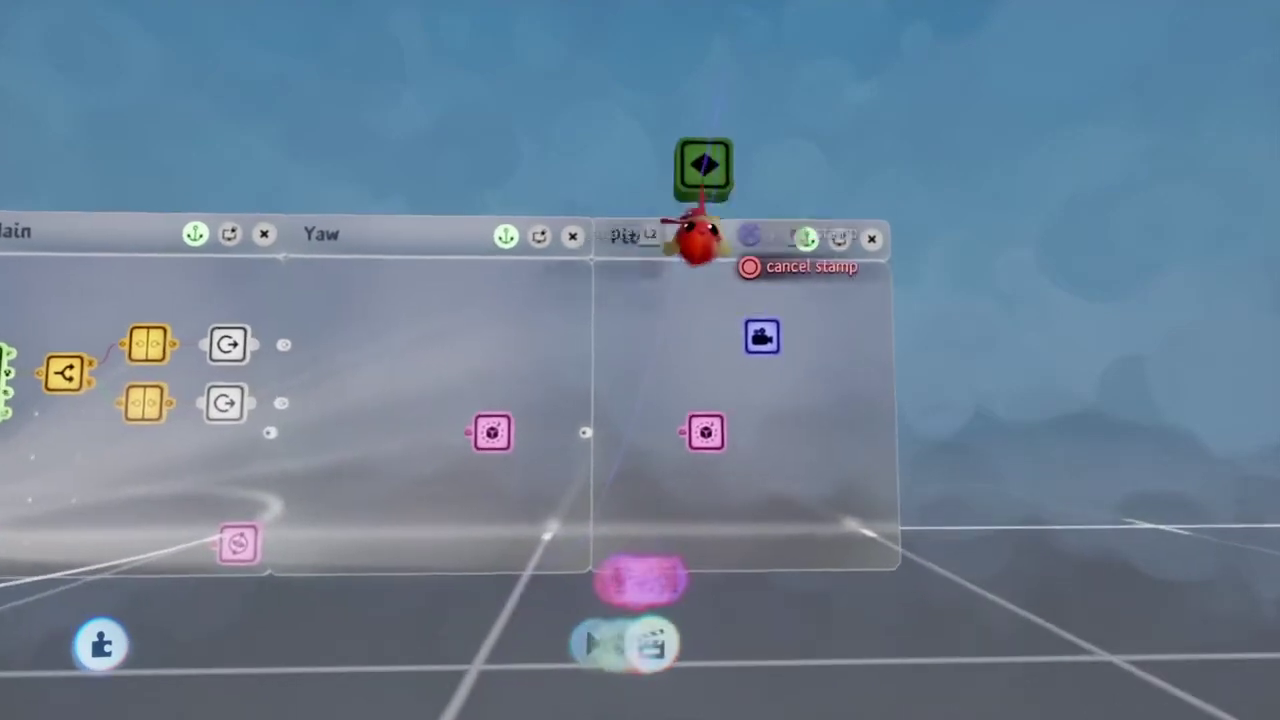
{"action": "middle_click_drag", "start_coordinate": [697, 240], "coordinate": [718, 435]}
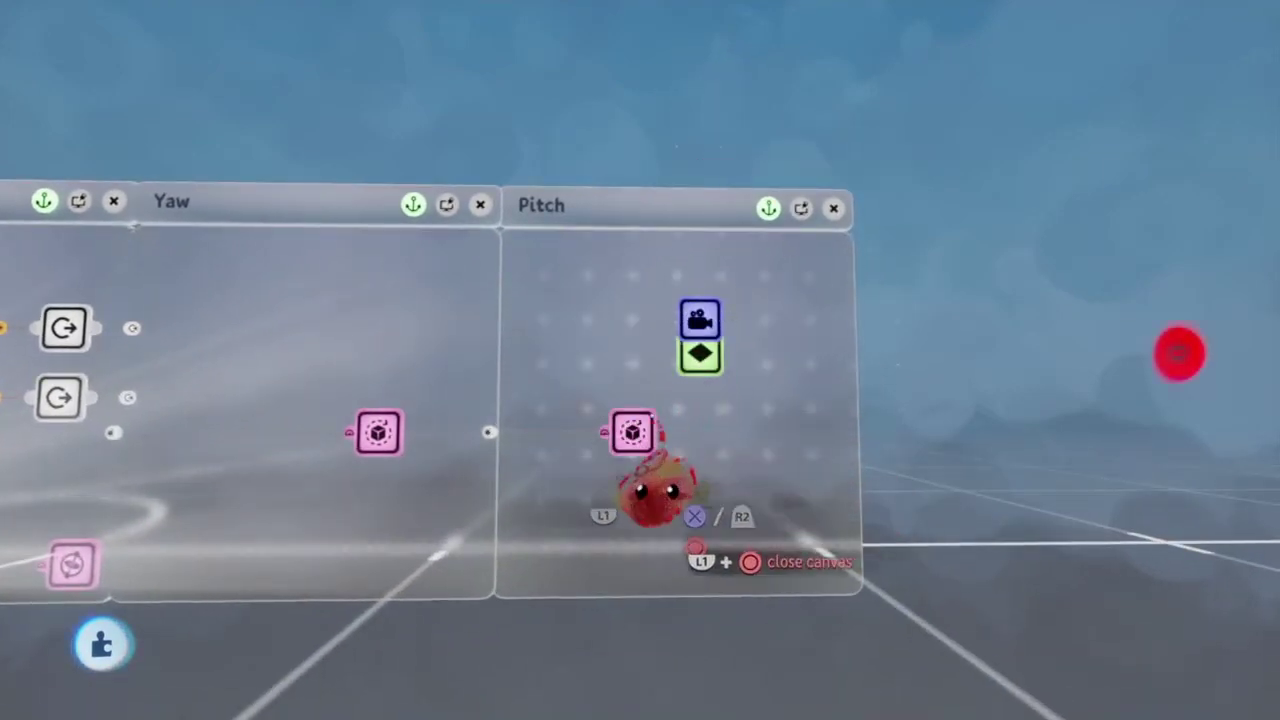
Step: Check the Camera gadget's settings in the Pitch canvas and reposition the camera
{"action": "middle_click_drag", "start_coordinate": [655, 490], "coordinate": [320, 568]}
{"action": "left_click", "coordinate": [1060, 355]}
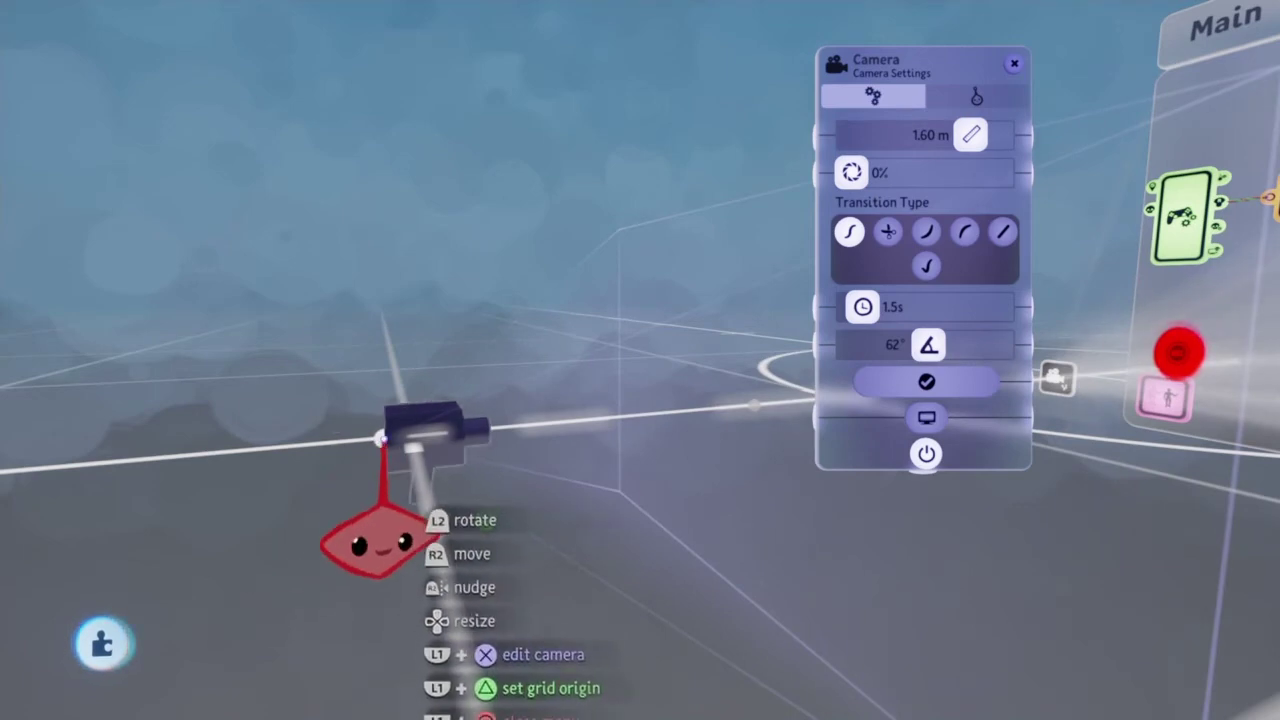
{"action": "left_click_drag", "start_coordinate": [340, 525], "coordinate": [566, 563]}
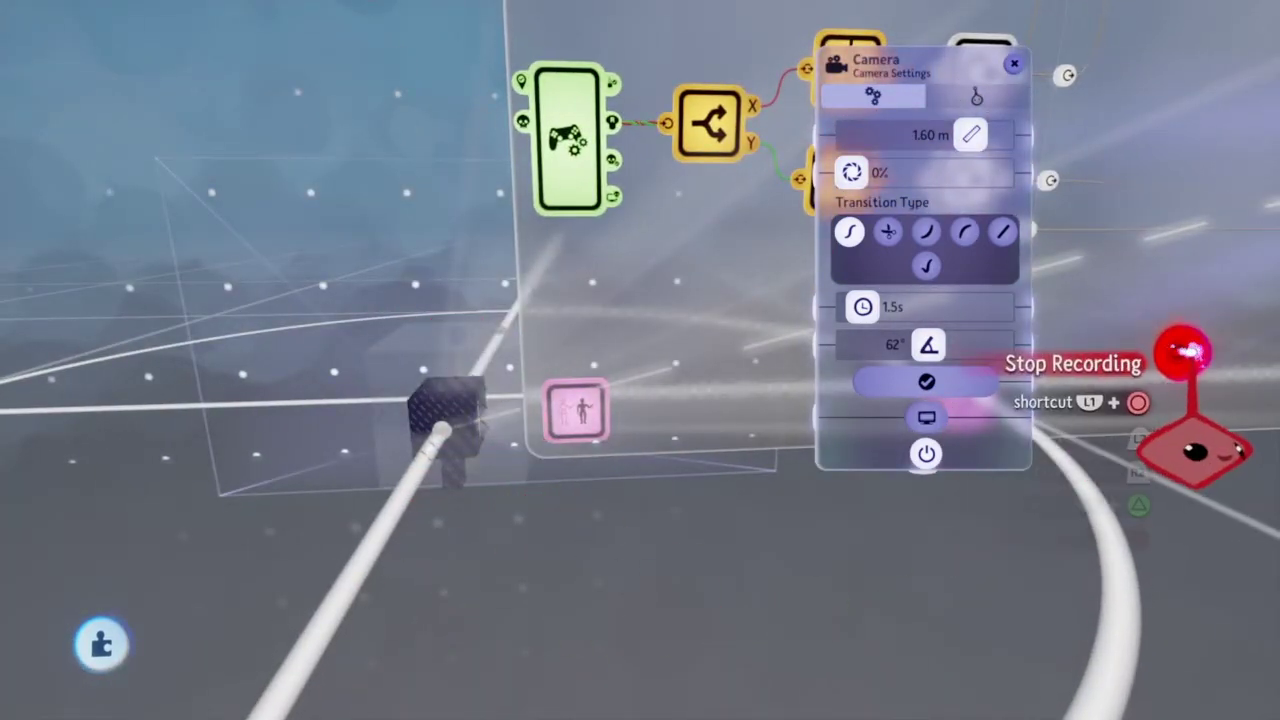
{"action": "middle_click_drag", "start_coordinate": [1180, 440], "coordinate": [705, 595]}
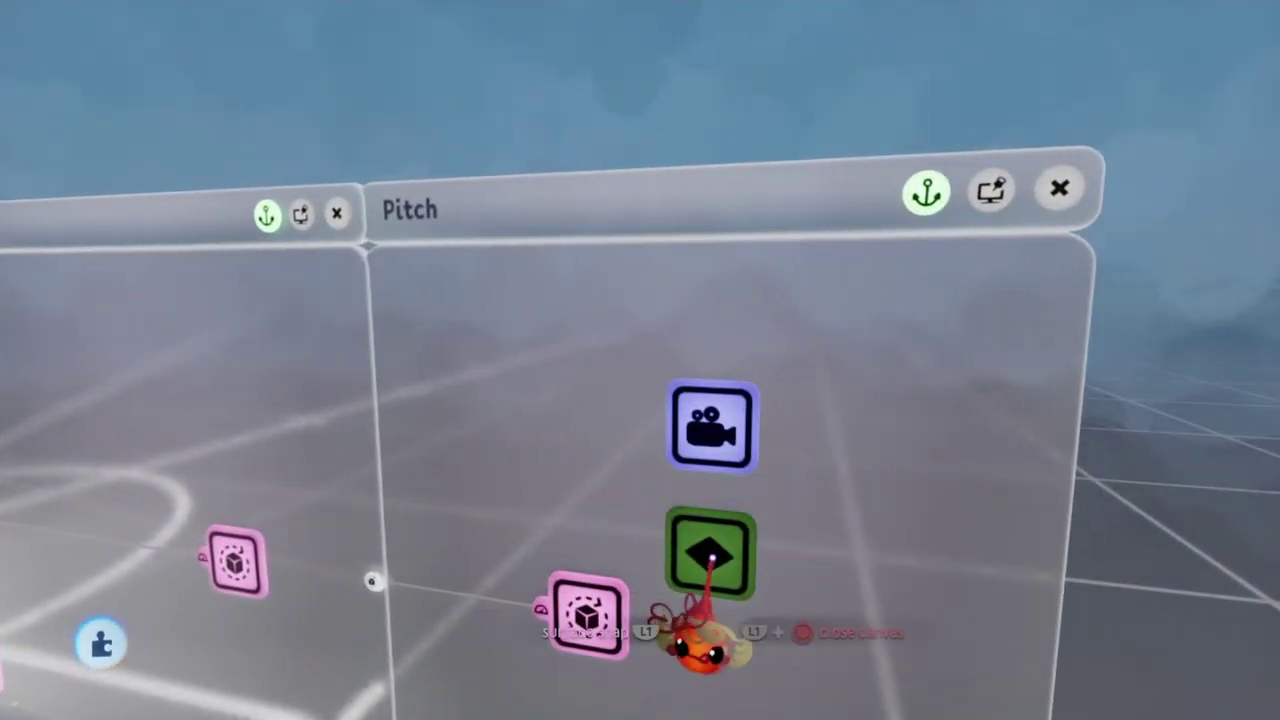
Step: Check the Keyframe gadget's settings, then move in on the Pitch canvas
{"action": "left_click", "coordinate": [720, 513]}
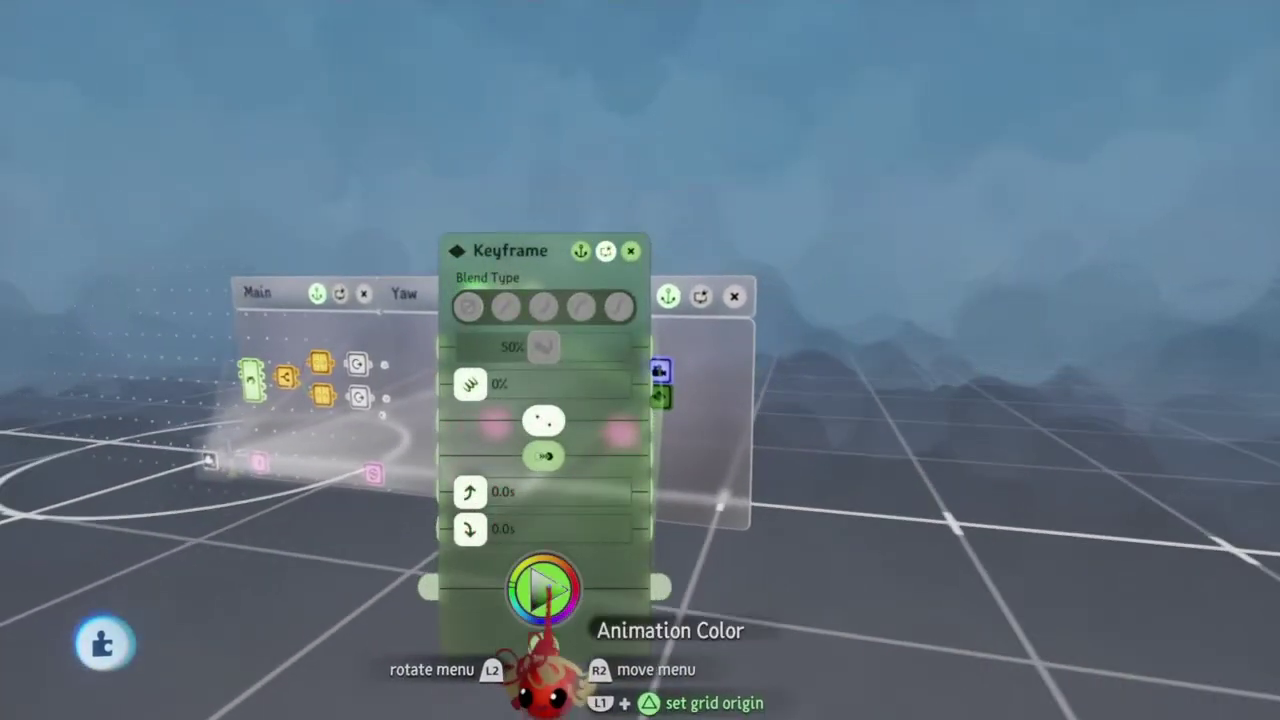
{"action": "key", "text": "Escape"}
{"action": "middle_click_drag", "start_coordinate": [600, 571], "coordinate": [600, 670]}
Step: Place a Laser Scope beside the keyframe and set its falloff to 3.2 m
{"action": "left_click", "coordinate": [625, 582]}
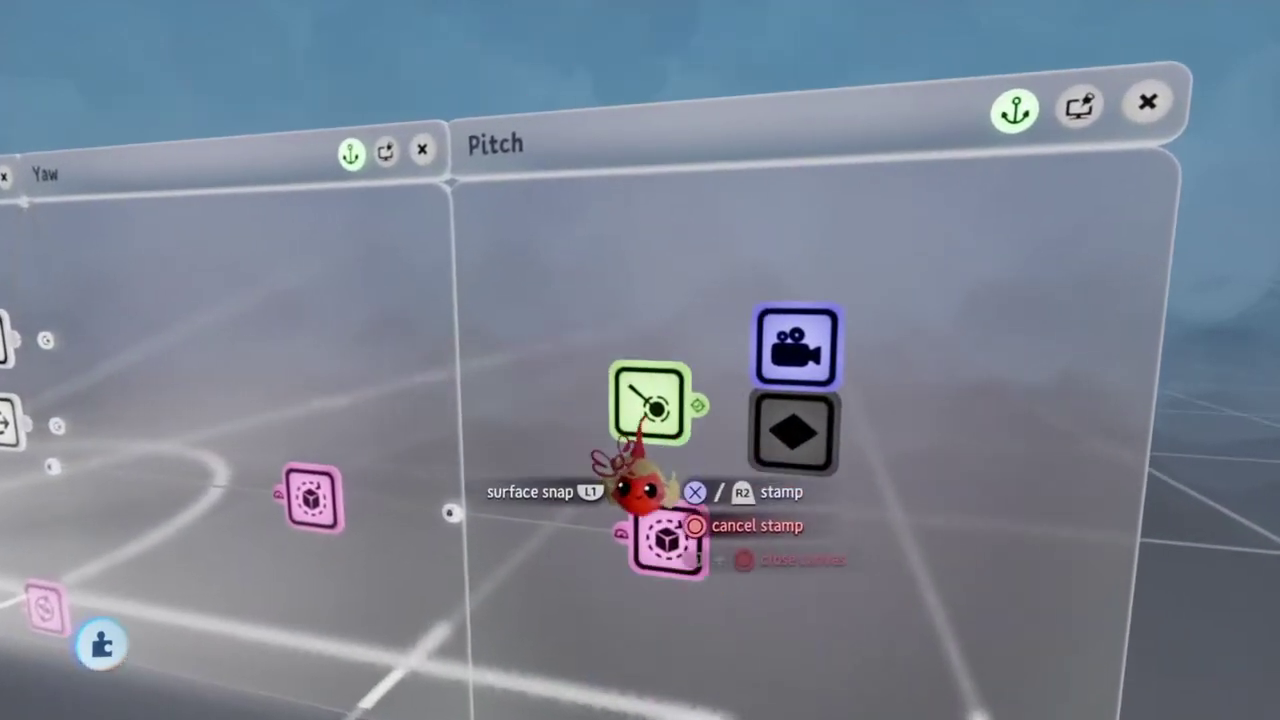
{"action": "left_click", "coordinate": [585, 490]}
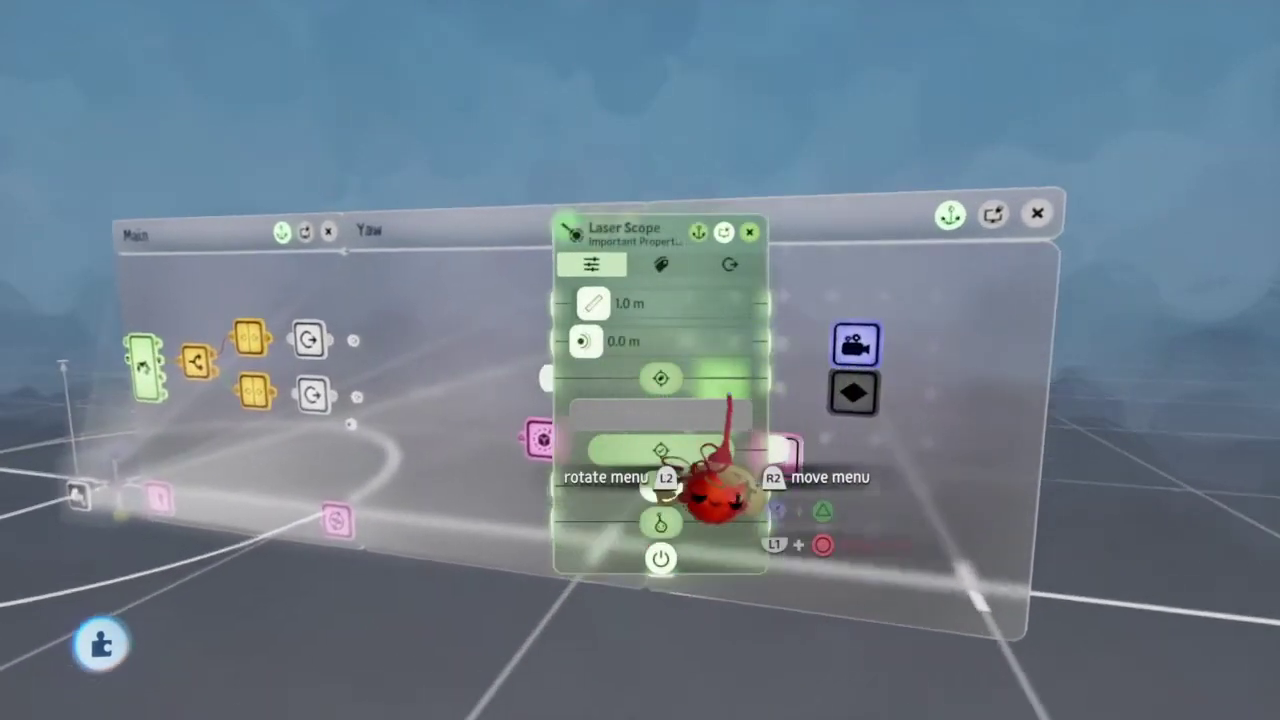
{"action": "key", "text": "Escape"}
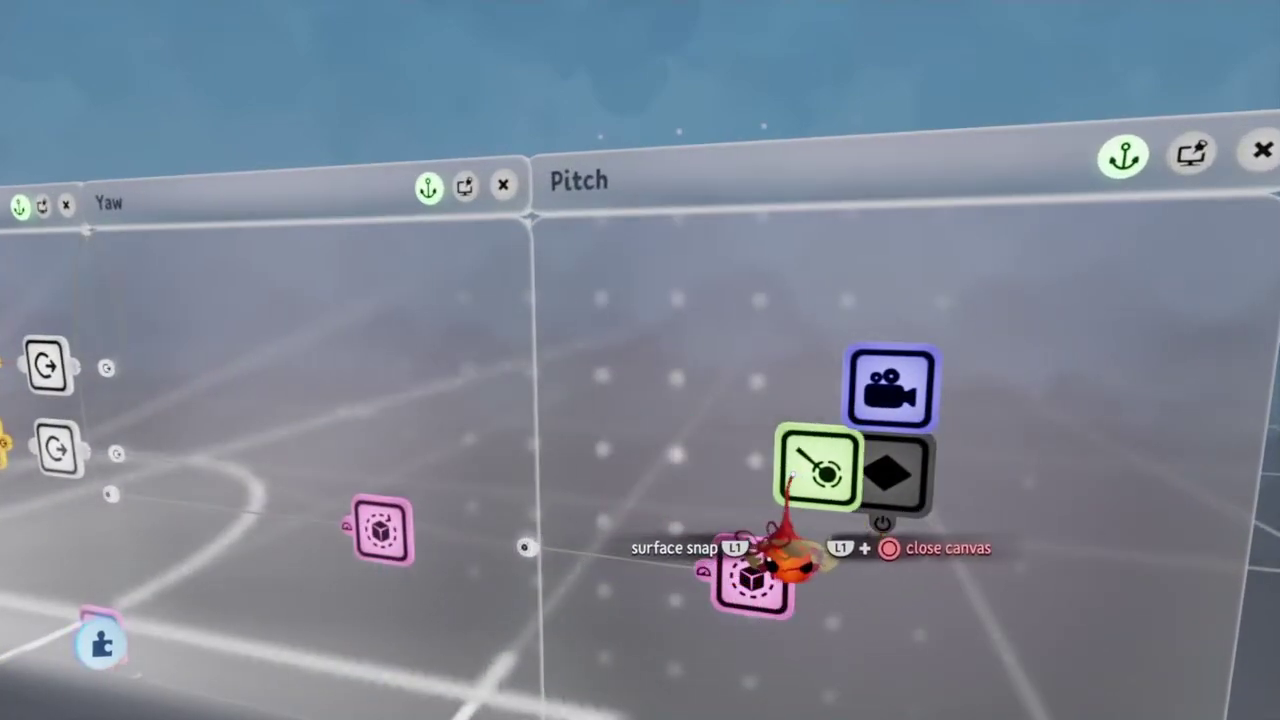
{"action": "left_click", "coordinate": [790, 470]}
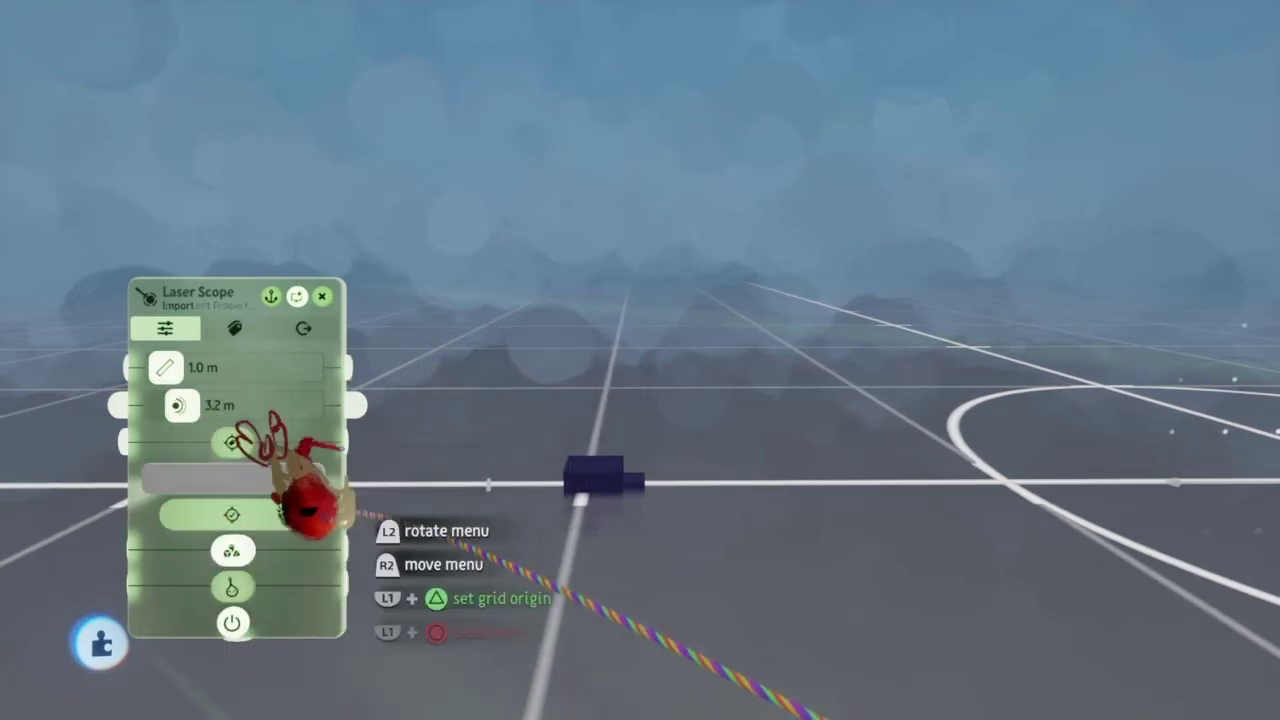
Step: Review the Laser Scope's Labels tab, then start a new sculpture from the Create menu
{"action": "key", "text": "Tab"}
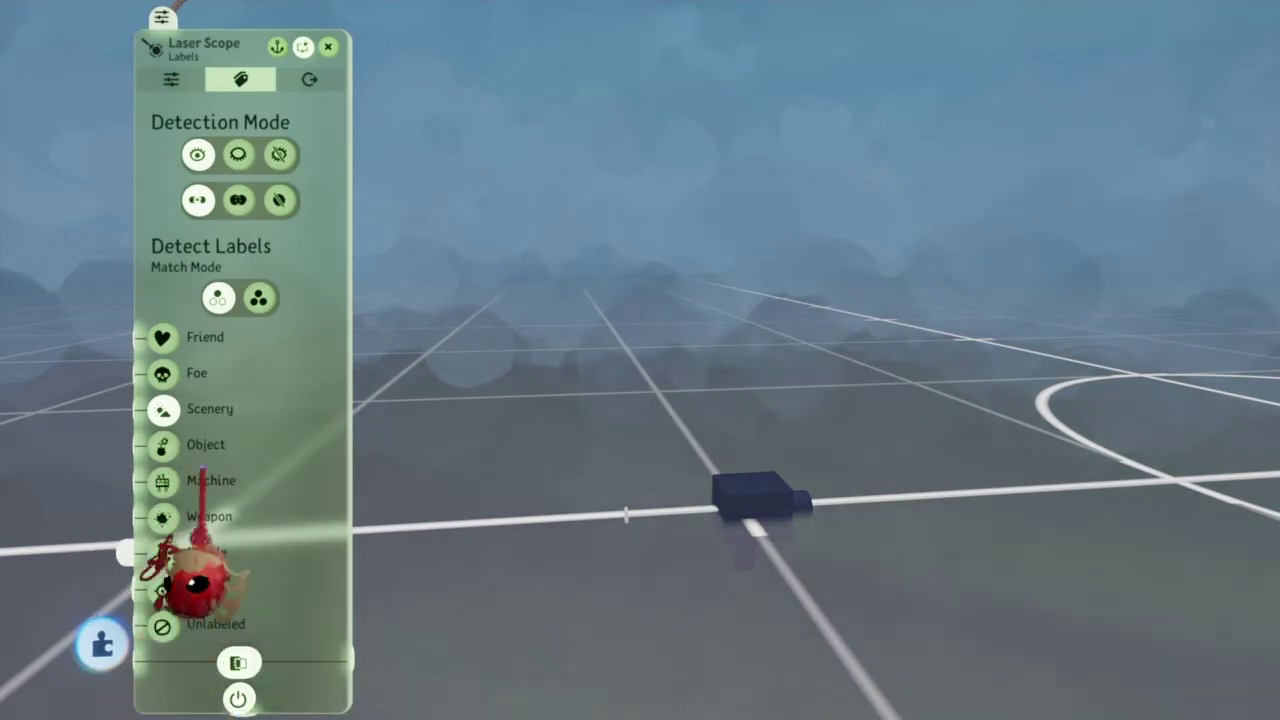
{"action": "left_click", "coordinate": [171, 79]}
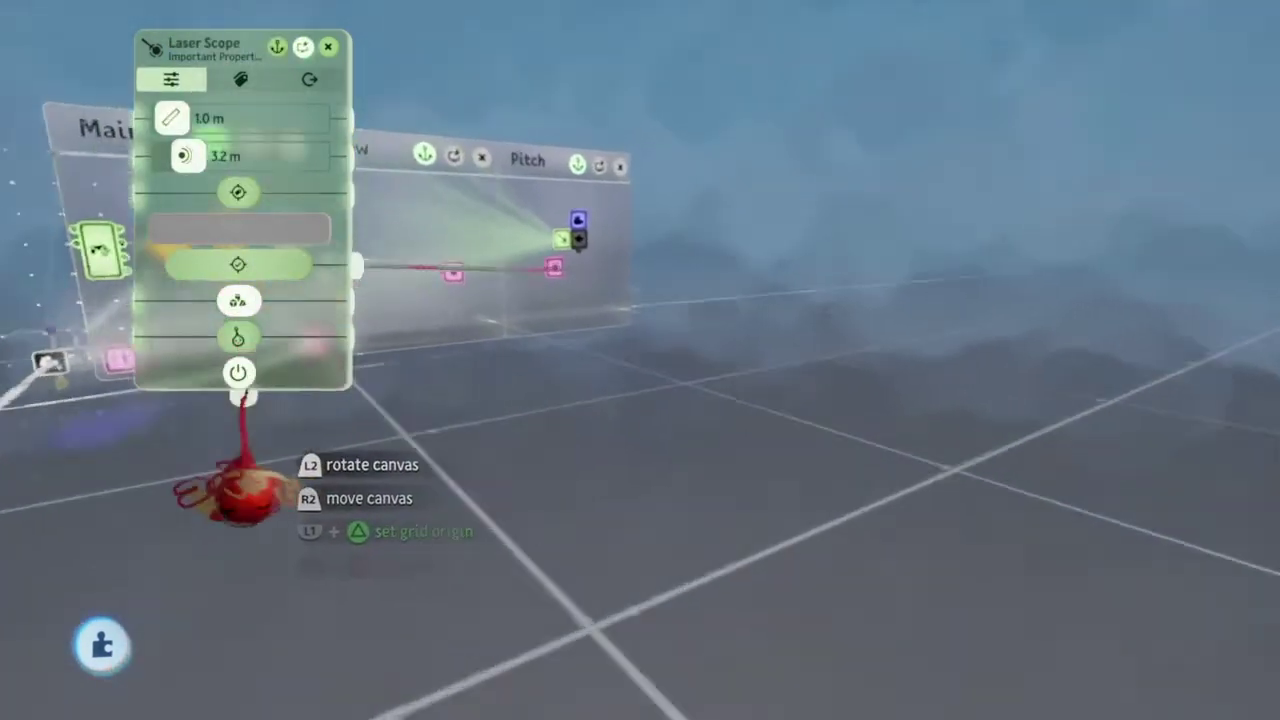
{"action": "middle_click_drag", "start_coordinate": [243, 398], "coordinate": [378, 600]}
{"action": "left_click", "coordinate": [383, 643]}
{"action": "left_click", "coordinate": [380, 578]}
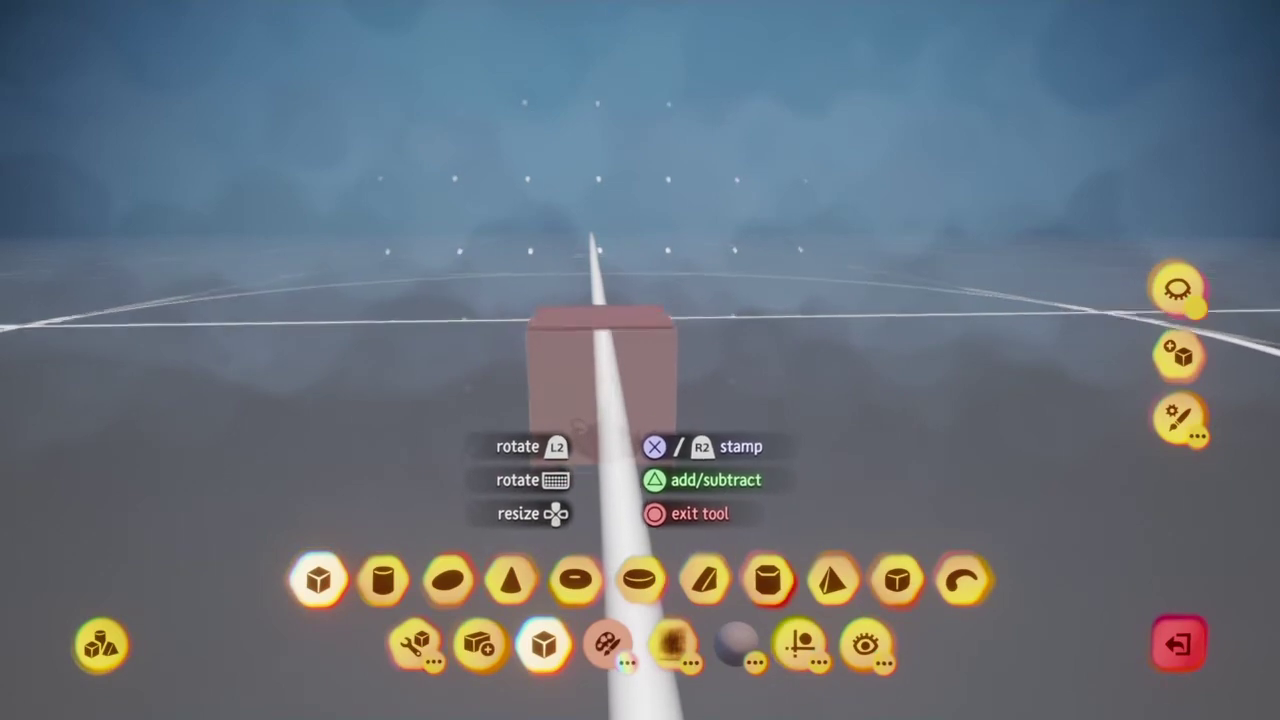
Step: Resize the sculpt cube into a wide, flat pink slab on the grid and finish sculpting
{"action": "middle_click_drag", "start_coordinate": [640, 400], "coordinate": [640, 330]}
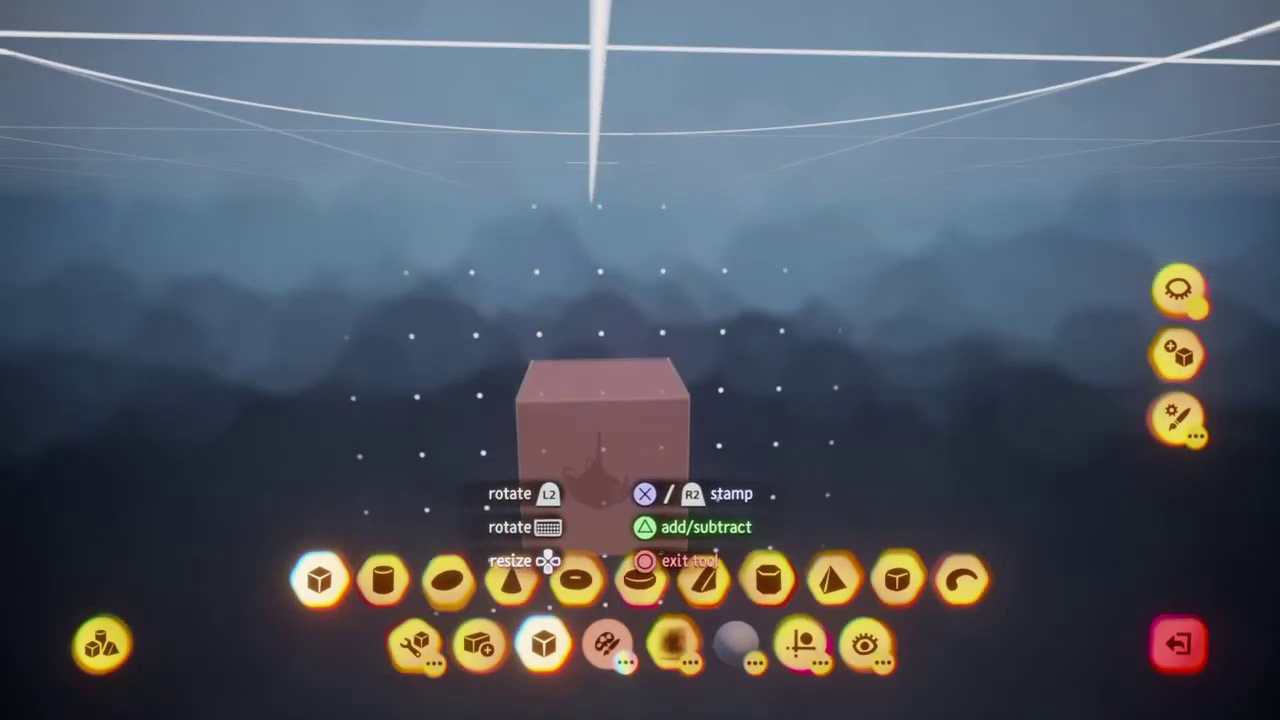
{"action": "scroll", "coordinate": [600, 400], "scroll_direction": "up", "scroll_amount": 5}
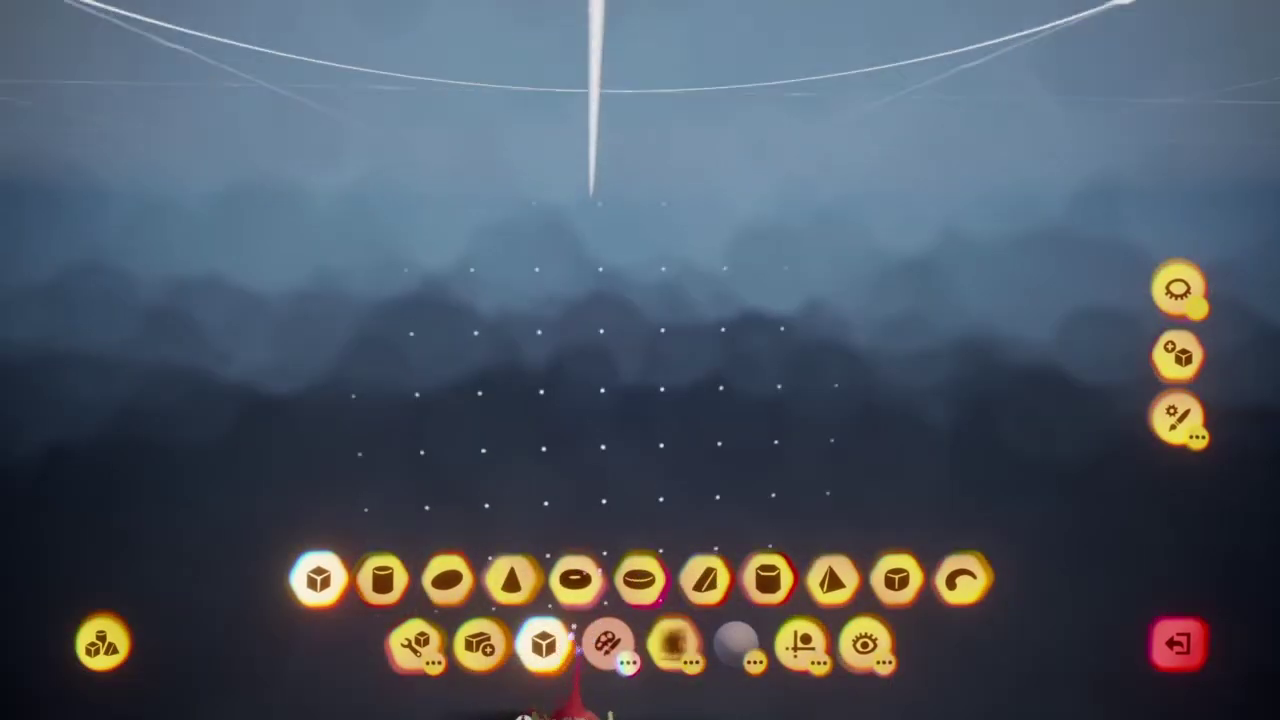
{"action": "scroll", "coordinate": [600, 450], "scroll_direction": "down", "scroll_amount": 5}
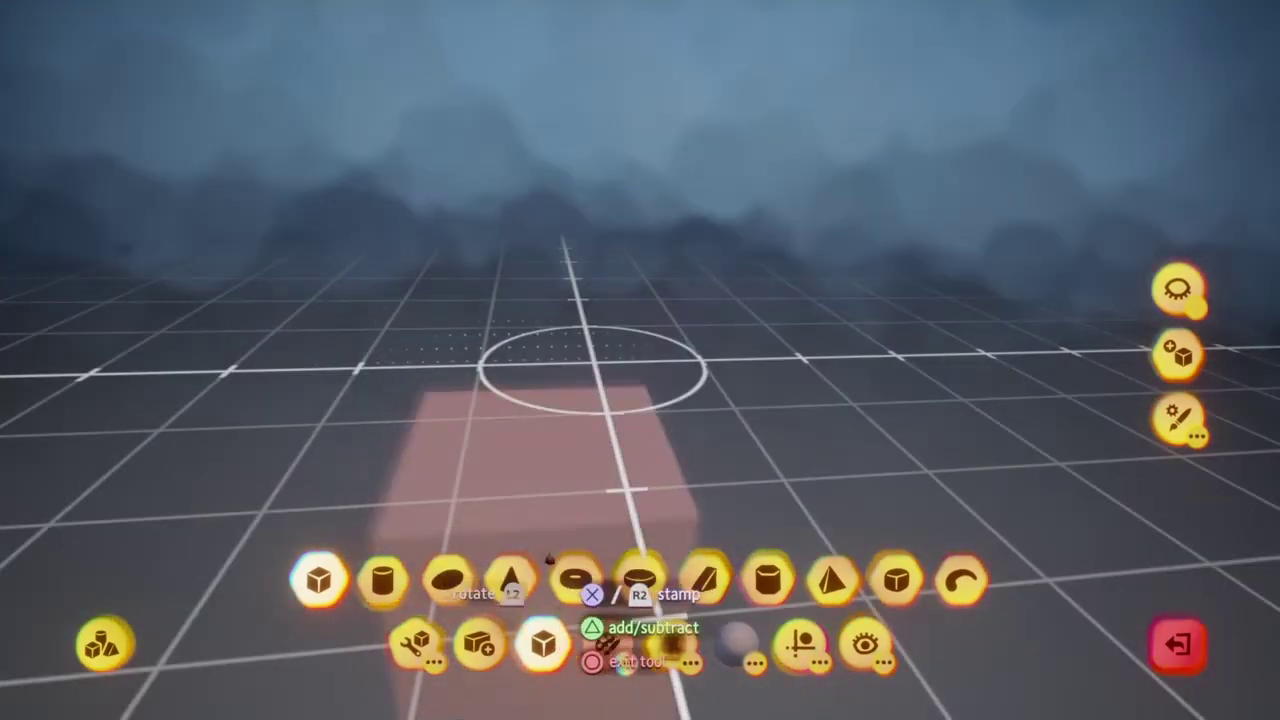
{"action": "middle_click_drag", "start_coordinate": [549, 581], "coordinate": [620, 510]}
{"action": "scroll", "coordinate": [640, 400], "scroll_direction": "up", "scroll_amount": 3}
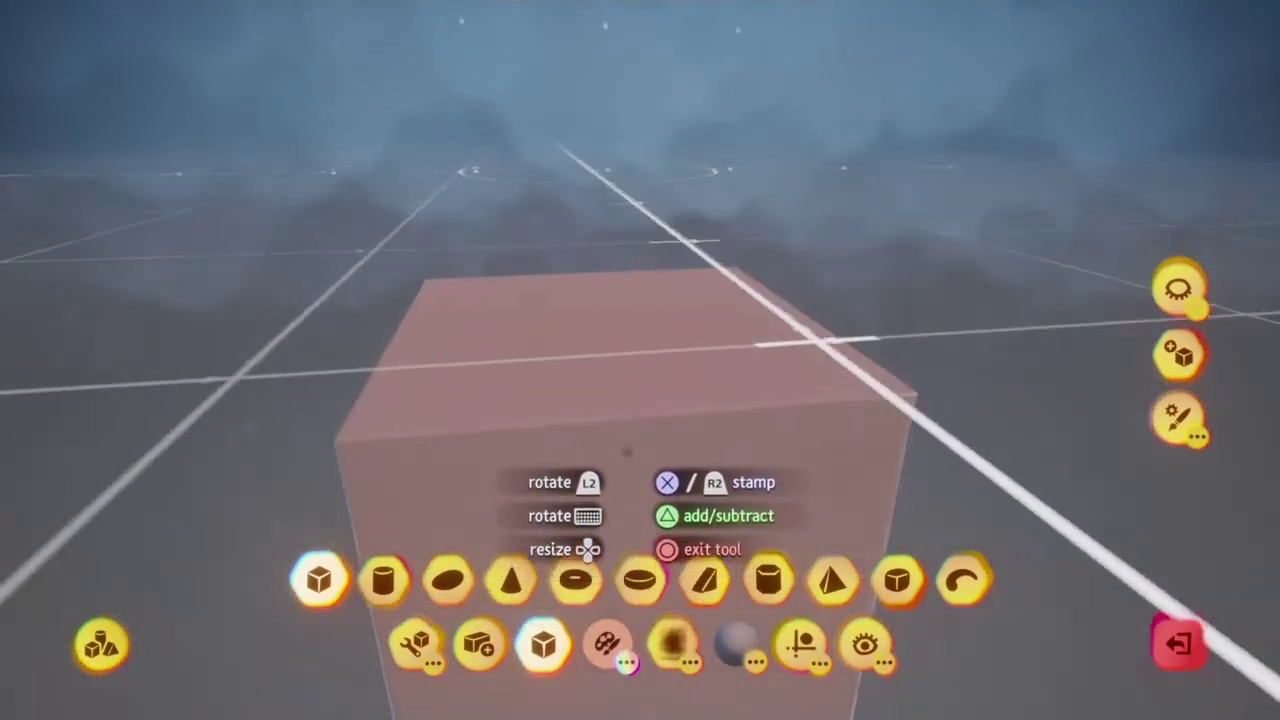
{"action": "key", "text": "Escape"}
{"action": "scroll", "coordinate": [643, 508], "scroll_direction": "down", "scroll_amount": 5}
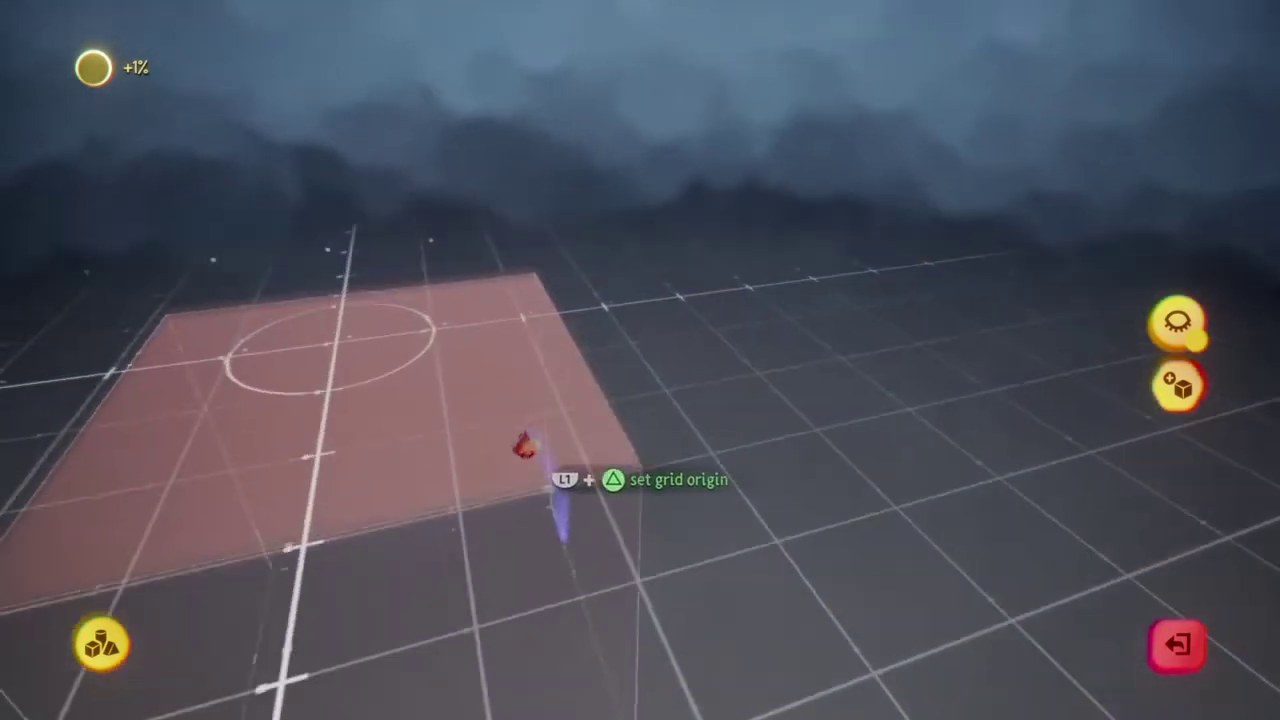
{"action": "middle_click_drag", "start_coordinate": [523, 447], "coordinate": [534, 537]}
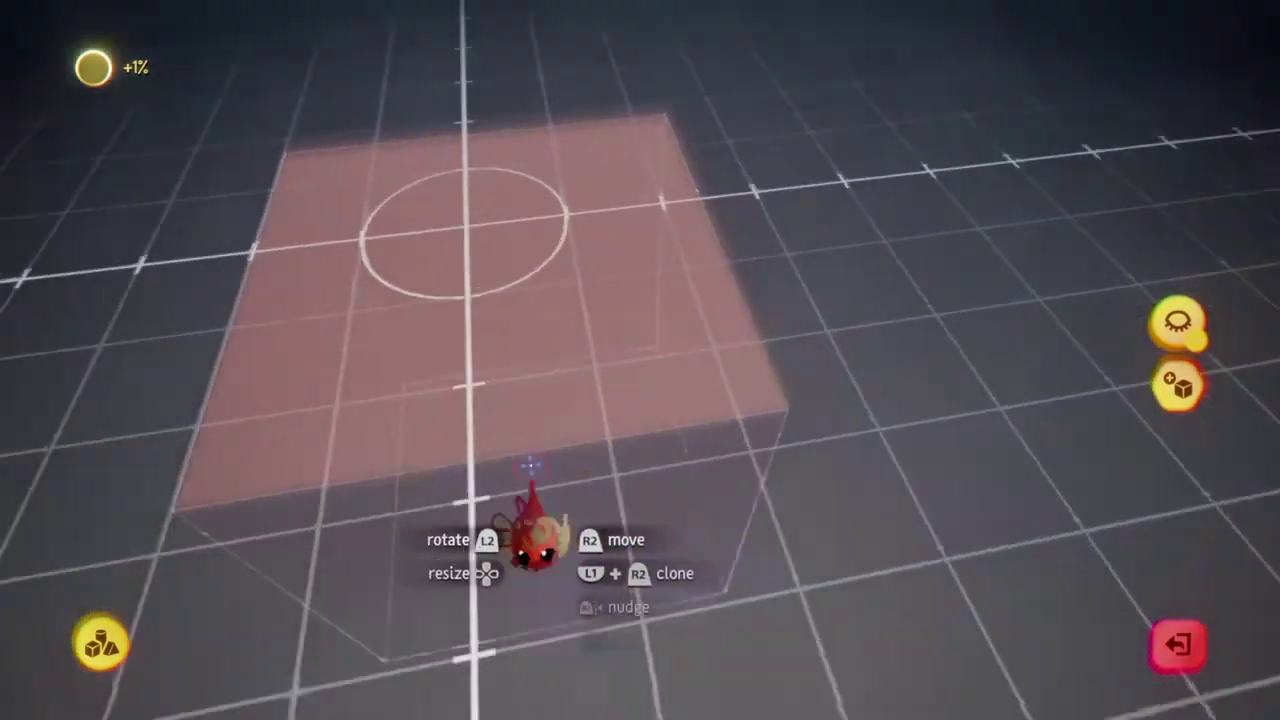
{"action": "scroll", "coordinate": [594, 366], "scroll_direction": "up", "scroll_amount": 3}
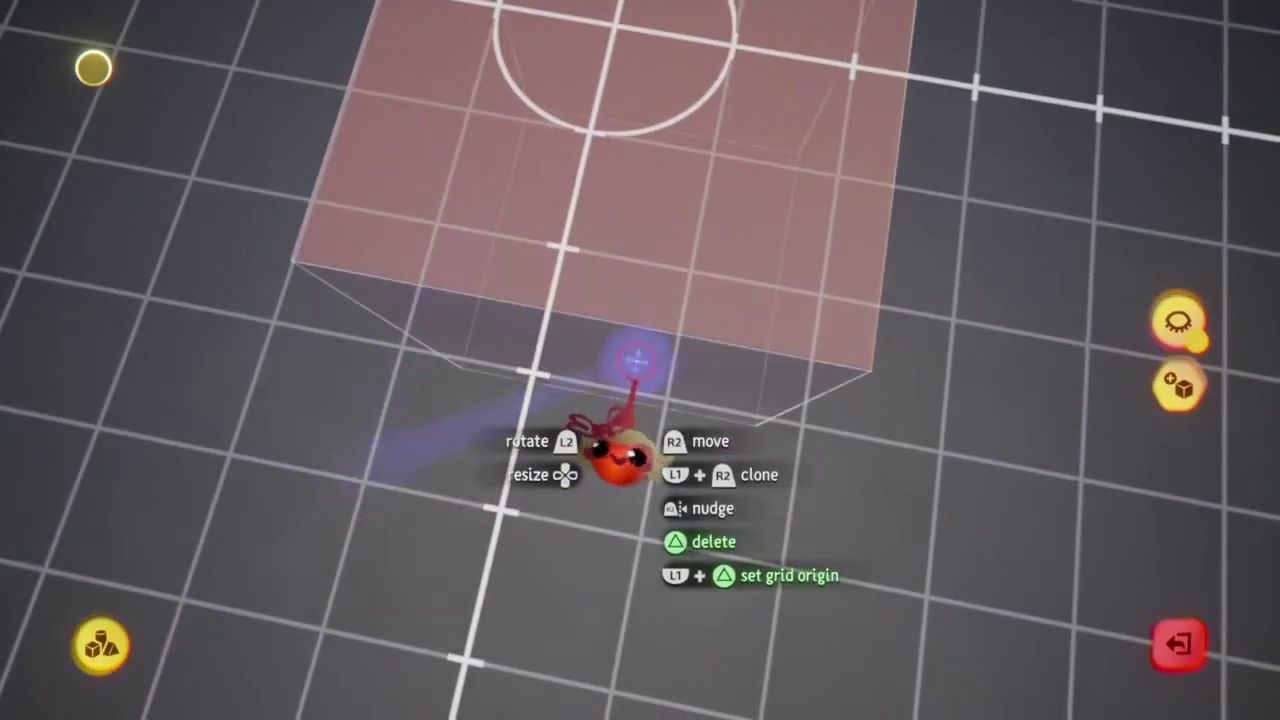
{"action": "key", "text": "Escape"}
Step: Leave sculpt mode and open the pink ground slab's label settings
{"action": "key", "text": "Escape"}
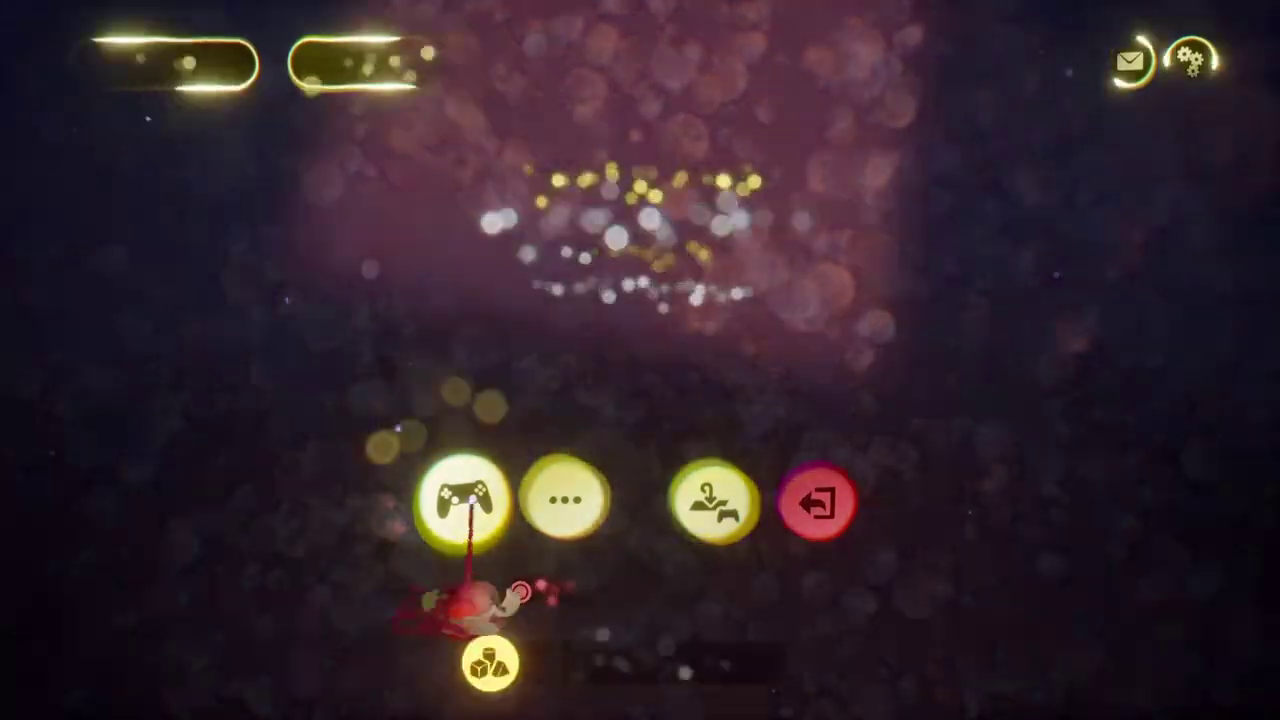
{"action": "middle_click_drag", "start_coordinate": [559, 528], "coordinate": [596, 451]}
{"action": "key", "text": "Escape"}
{"action": "left_click", "coordinate": [420, 503]}
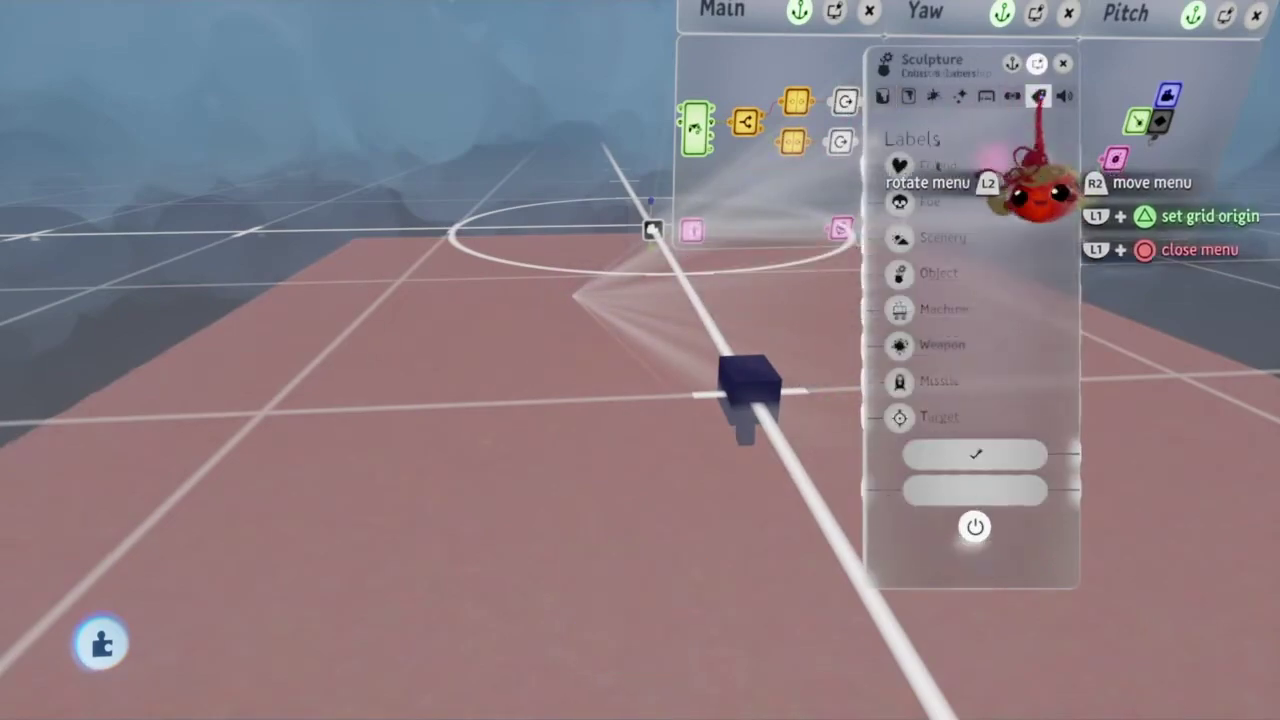
Step: Play-test the creation on the pink ground, then return to edit mode
{"action": "key", "text": "Escape"}
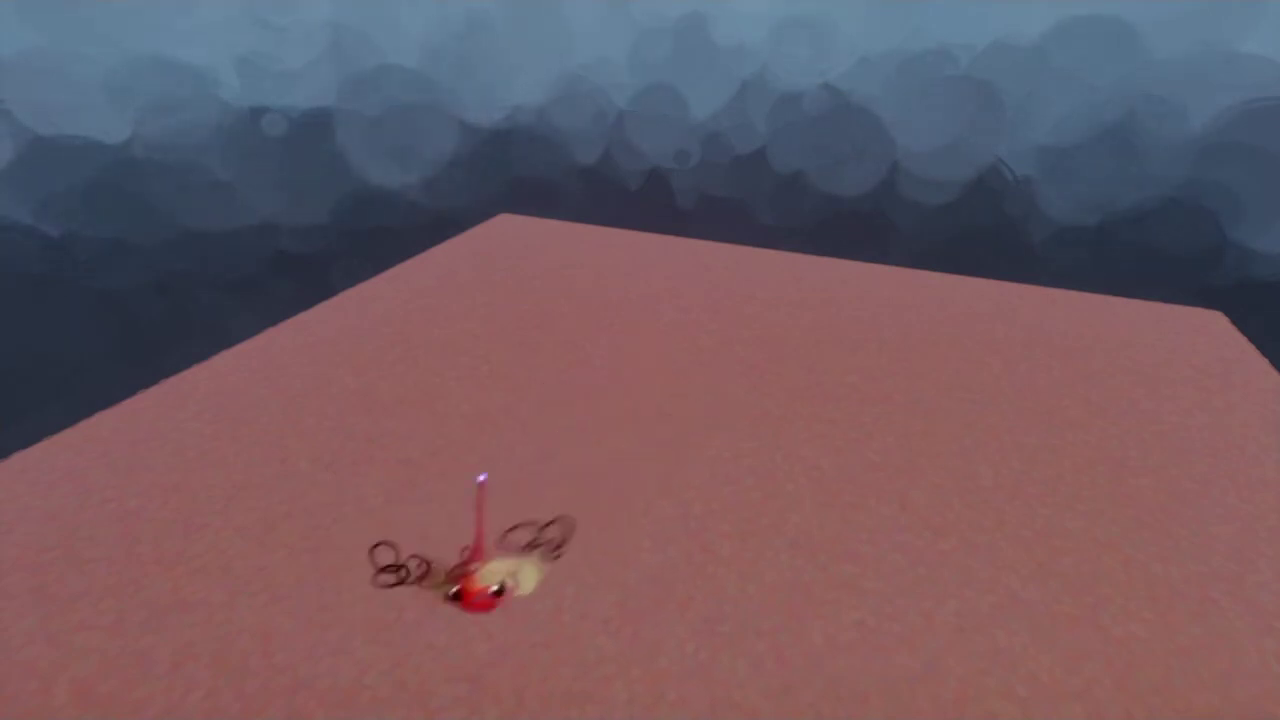
{"action": "key", "text": "Escape"}
{"action": "key", "text": "Return"}
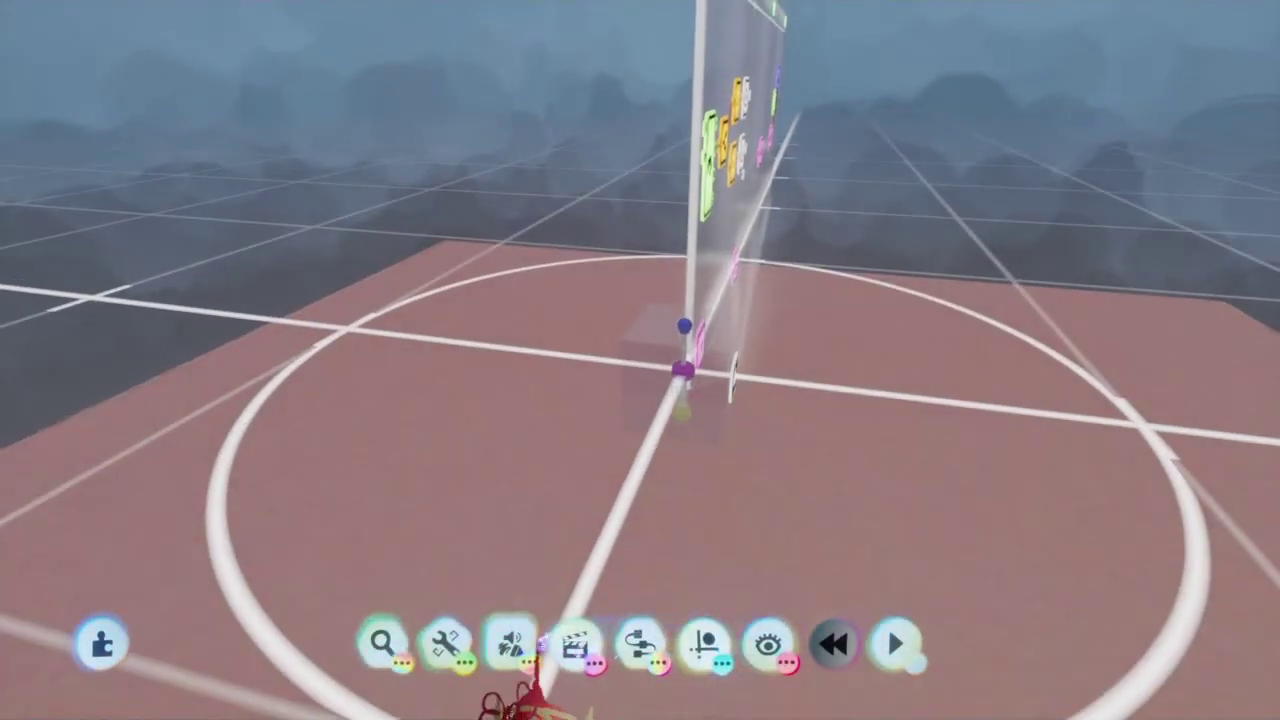
Step: Sculpt a cone on the pink ground's centre circle and exit Sculpt Mode
{"action": "left_click", "coordinate": [383, 580]}
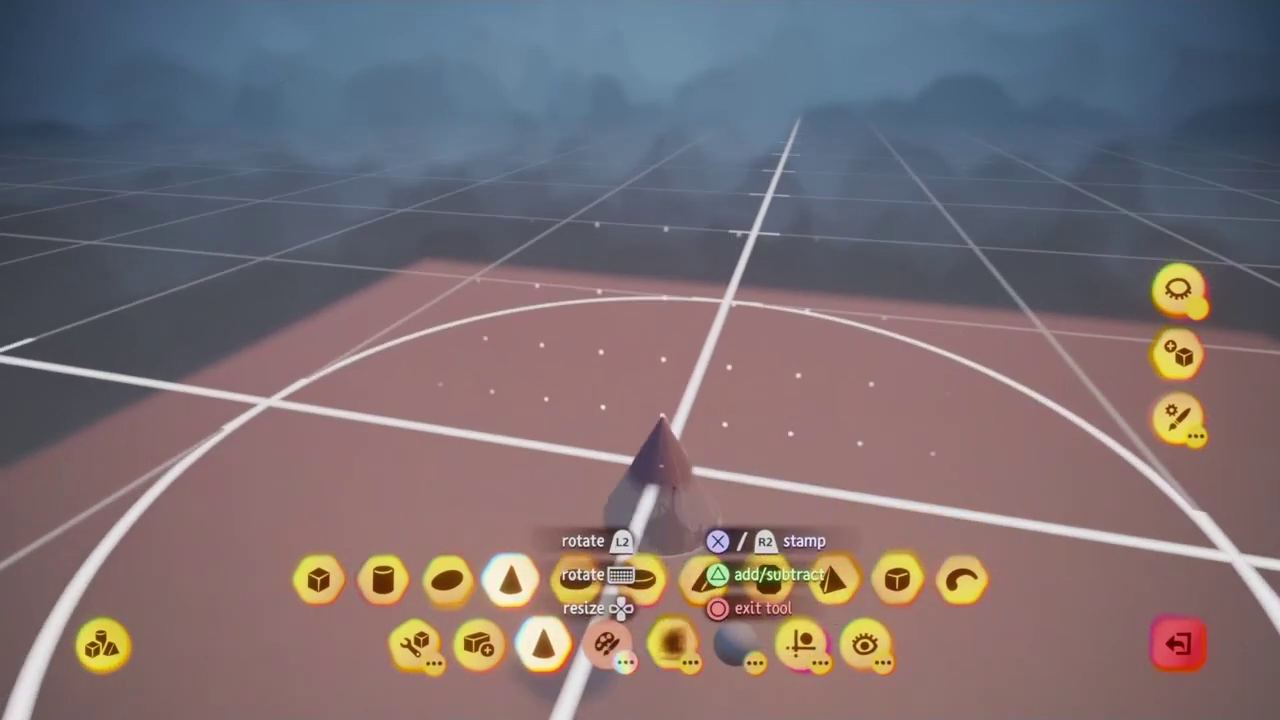
{"action": "key", "text": "Escape"}
{"action": "key", "text": "Escape"}
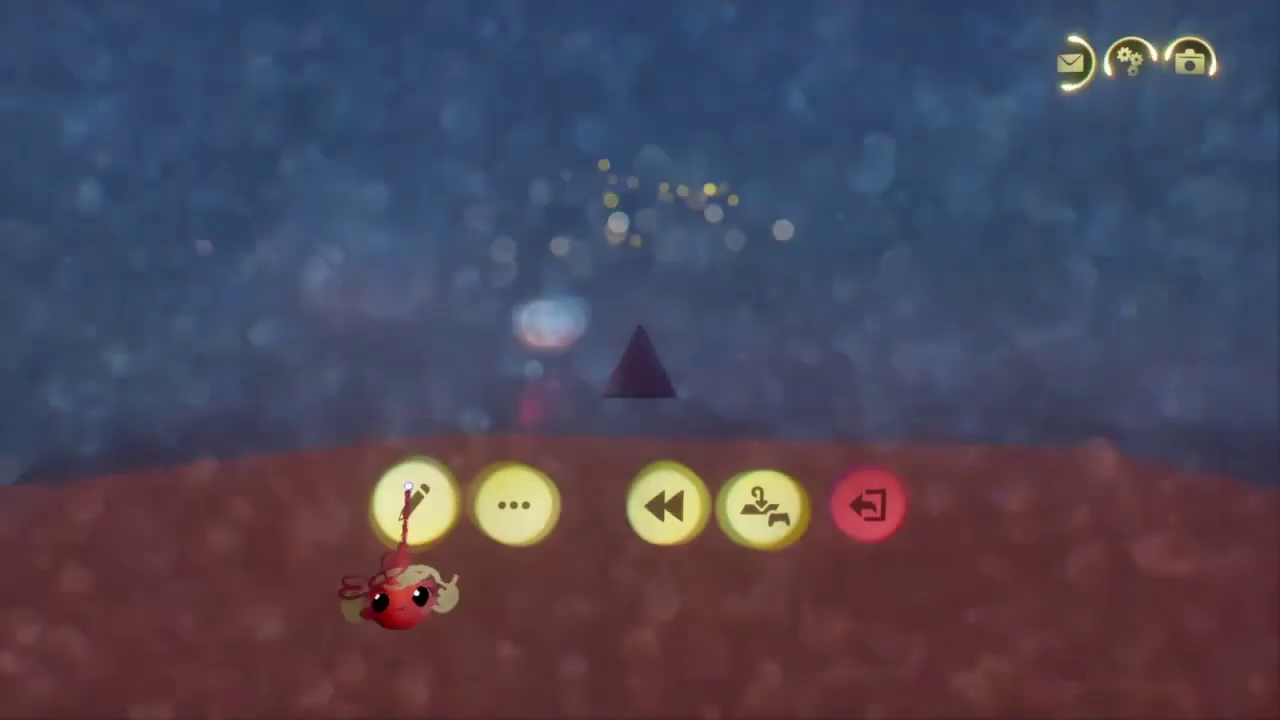
Step: Resume editing and fly over to face the Main, Yaw and Pitch microchips
{"action": "left_click", "coordinate": [414, 500]}
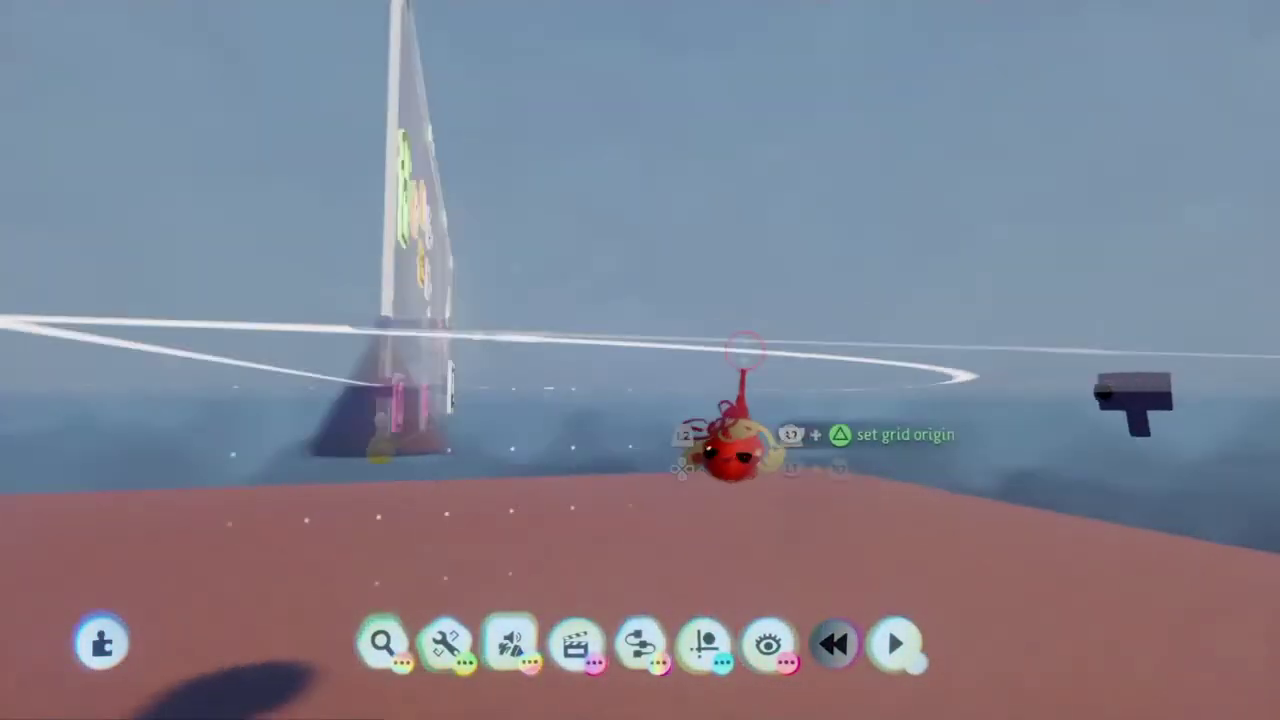
{"action": "middle_click_drag", "start_coordinate": [745, 350], "coordinate": [485, 505]}
{"action": "key", "text": "Escape"}
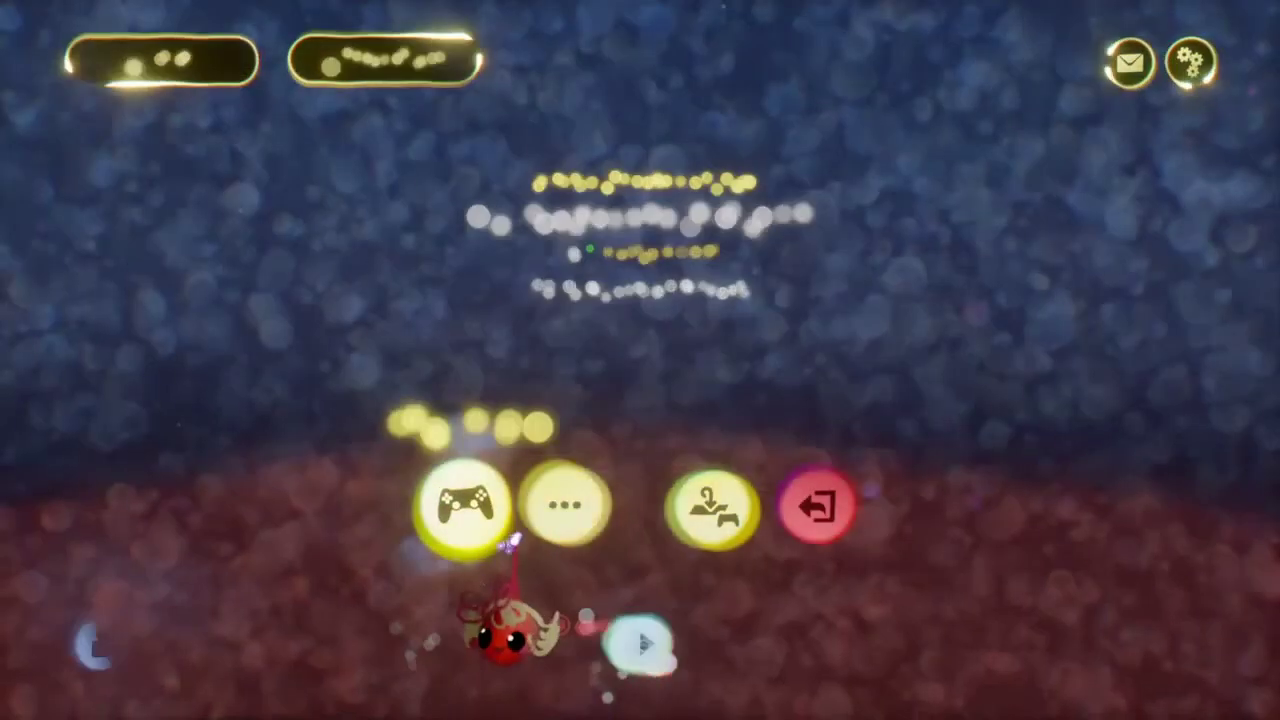
{"action": "key", "text": "Escape"}
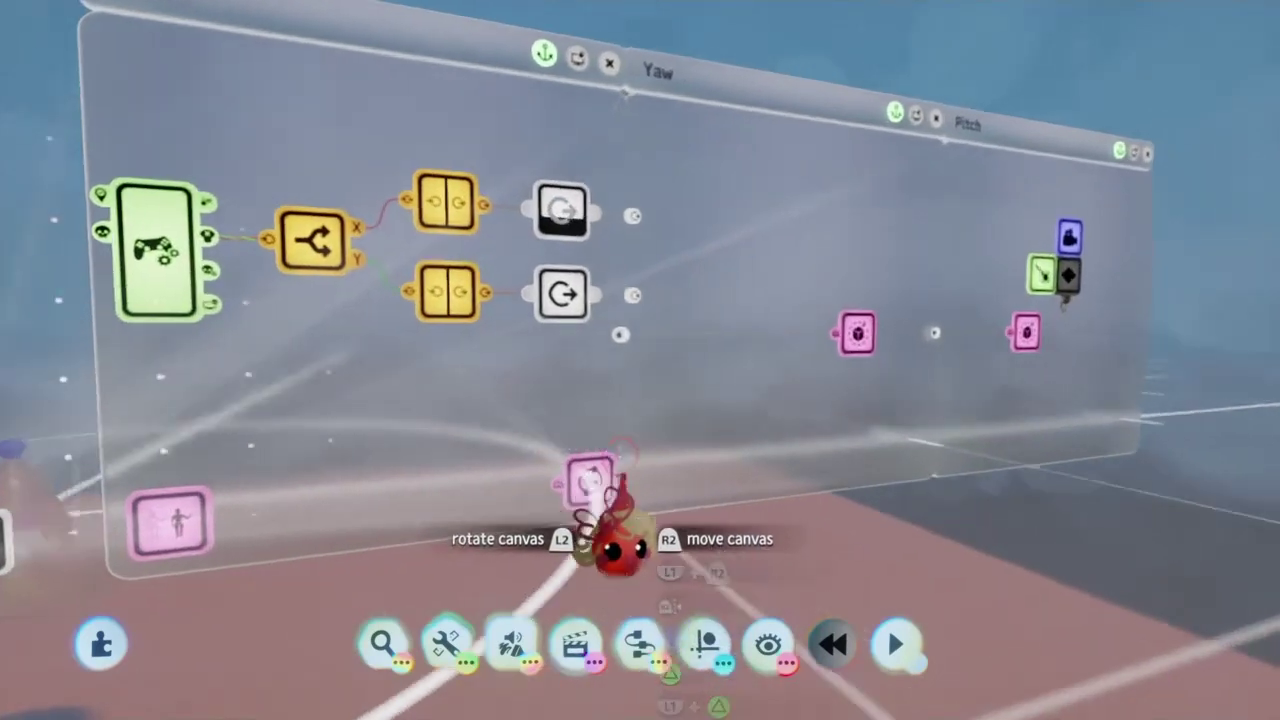